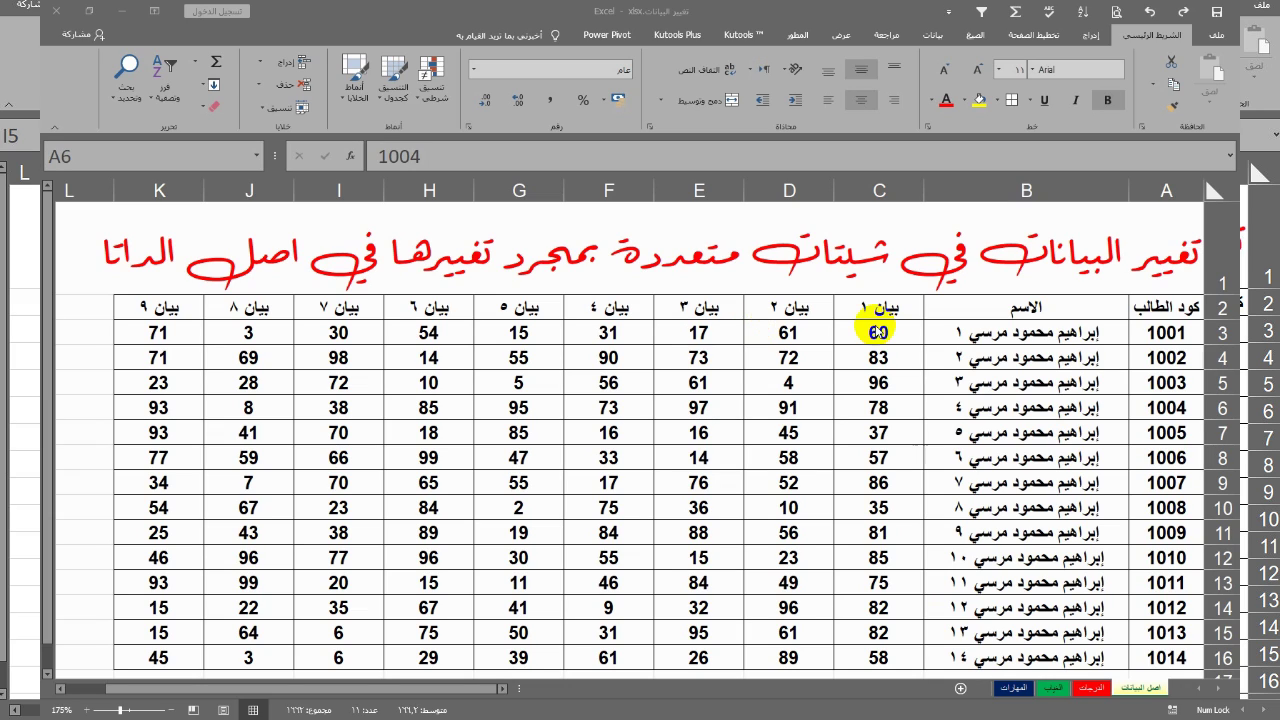
Look through the data, الدرجات, الغياب and المهارات sheets in turn
{"action": "left_click", "coordinate": [1133, 689]}
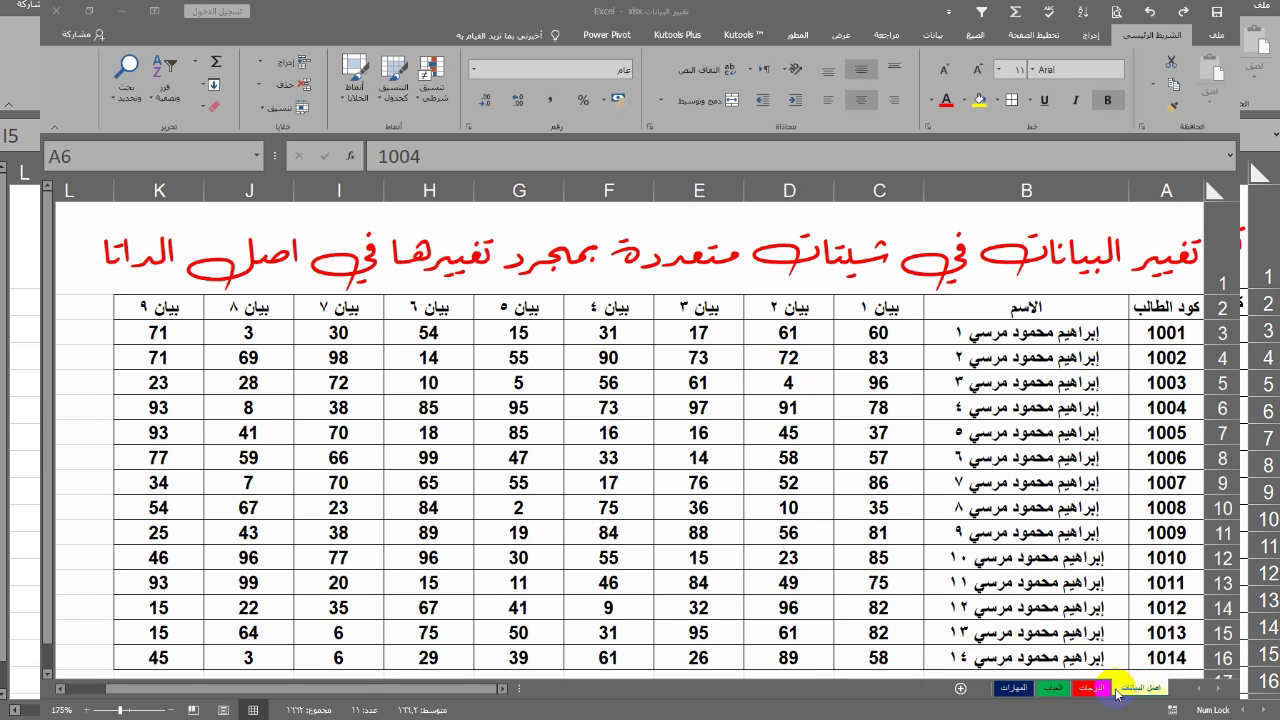
{"action": "left_click", "coordinate": [1090, 688]}
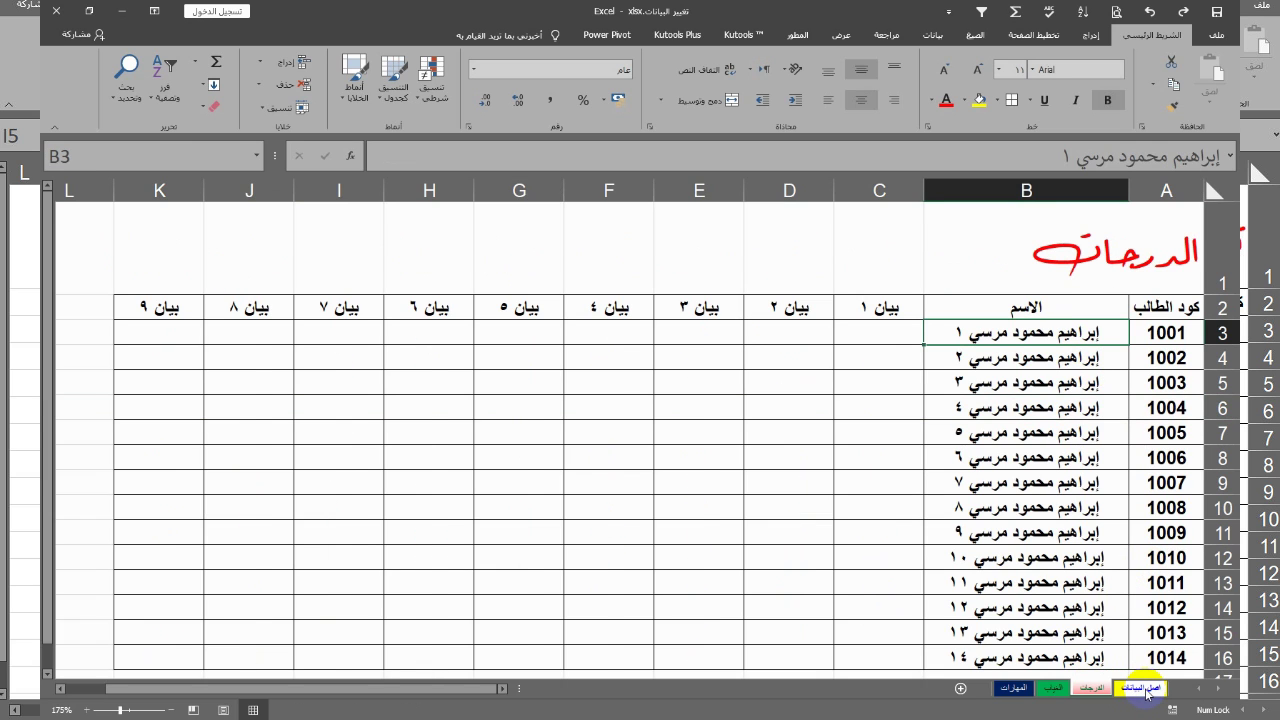
{"action": "left_click", "coordinate": [1147, 694]}
{"action": "left_click", "coordinate": [1052, 694]}
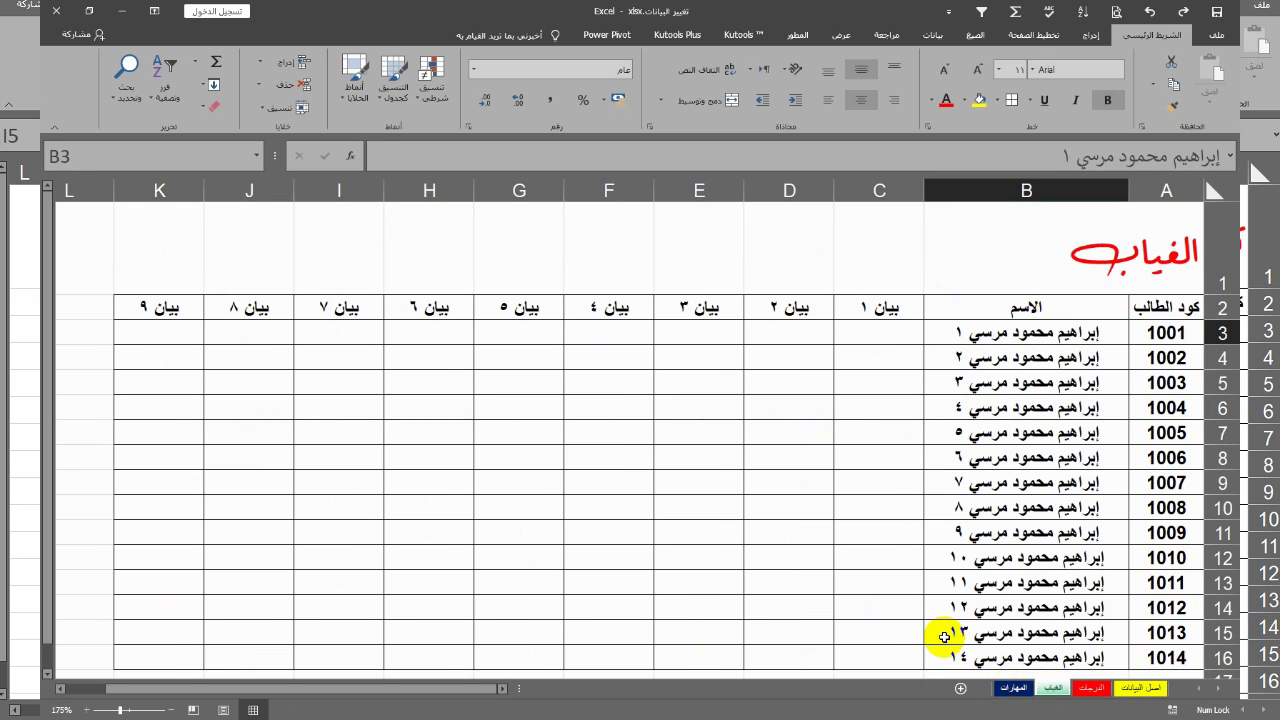
{"action": "key", "text": "ctrl+Page_Down"}
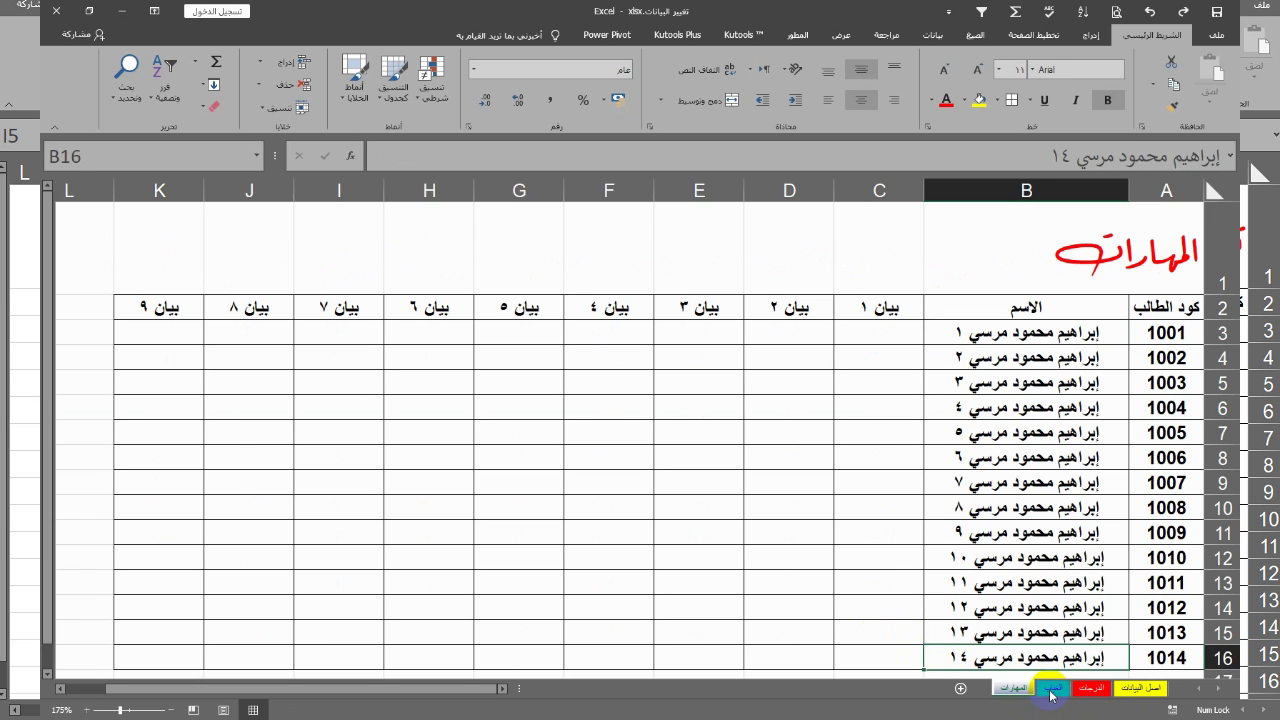
{"action": "left_click", "coordinate": [1137, 690]}
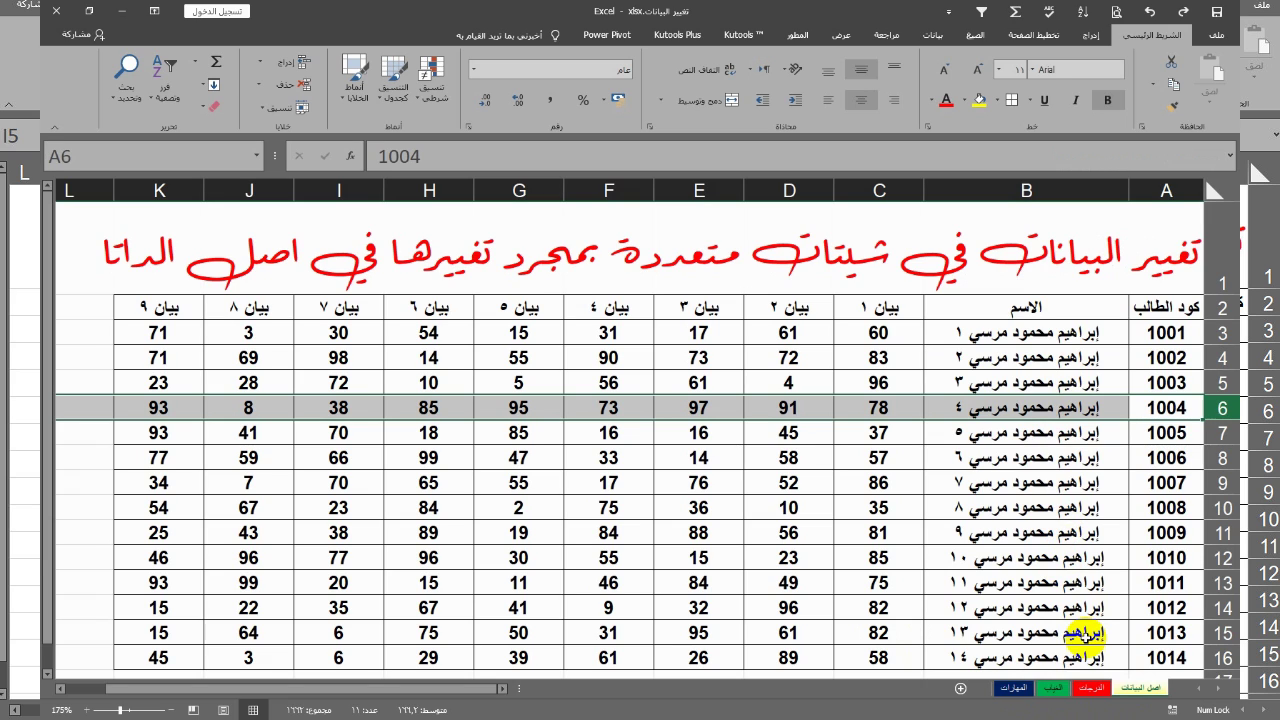
{"action": "left_click", "coordinate": [1092, 690]}
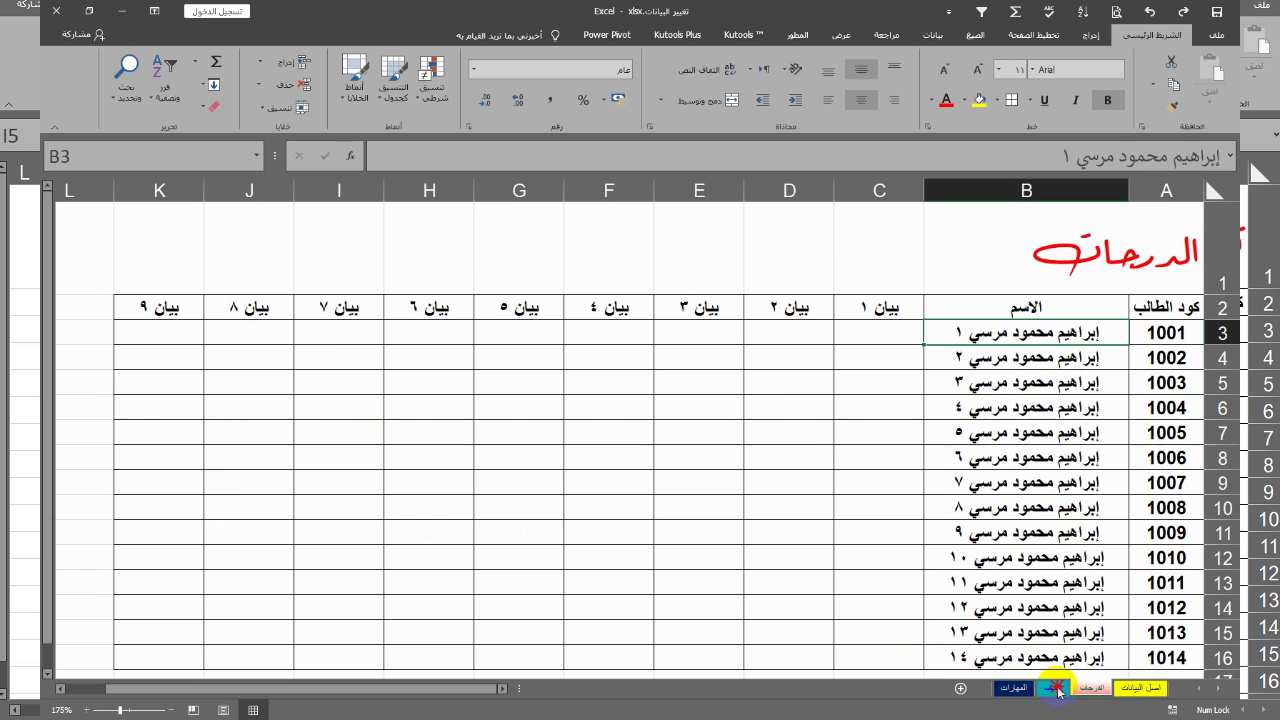
{"action": "left_click", "coordinate": [1055, 688]}
{"action": "left_click", "coordinate": [1014, 688]}
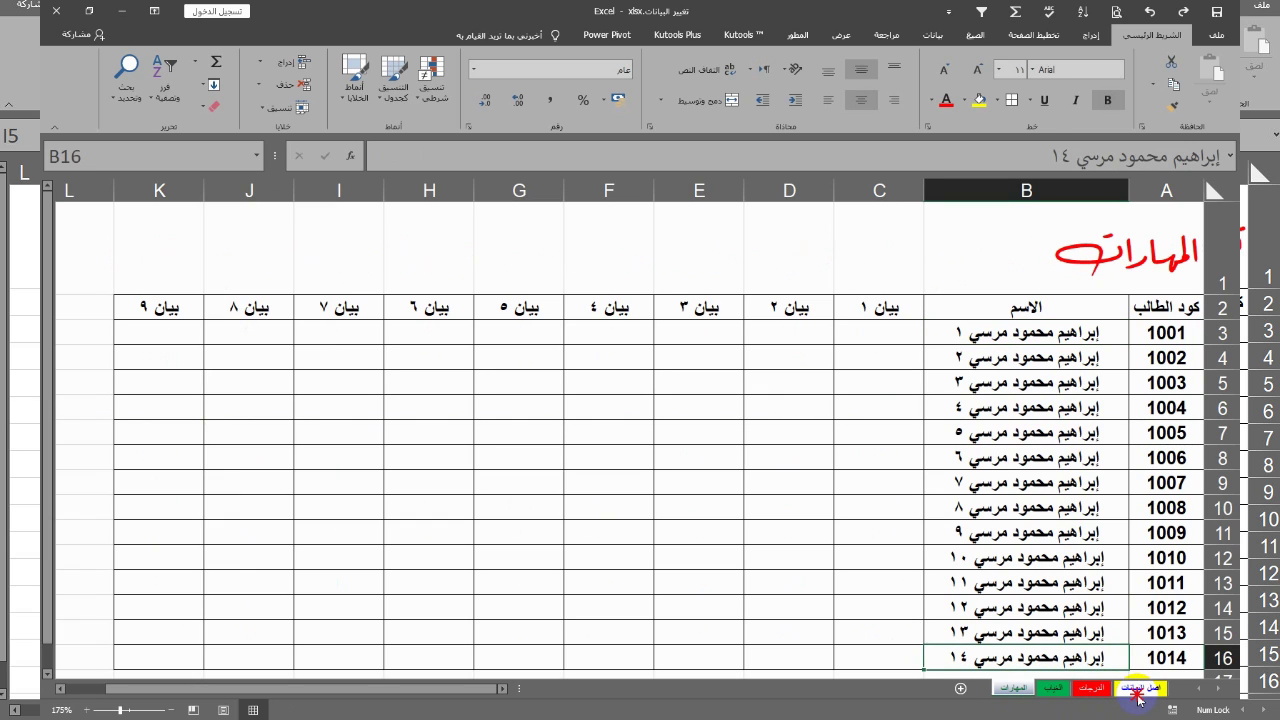
{"action": "left_click", "coordinate": [1140, 688]}
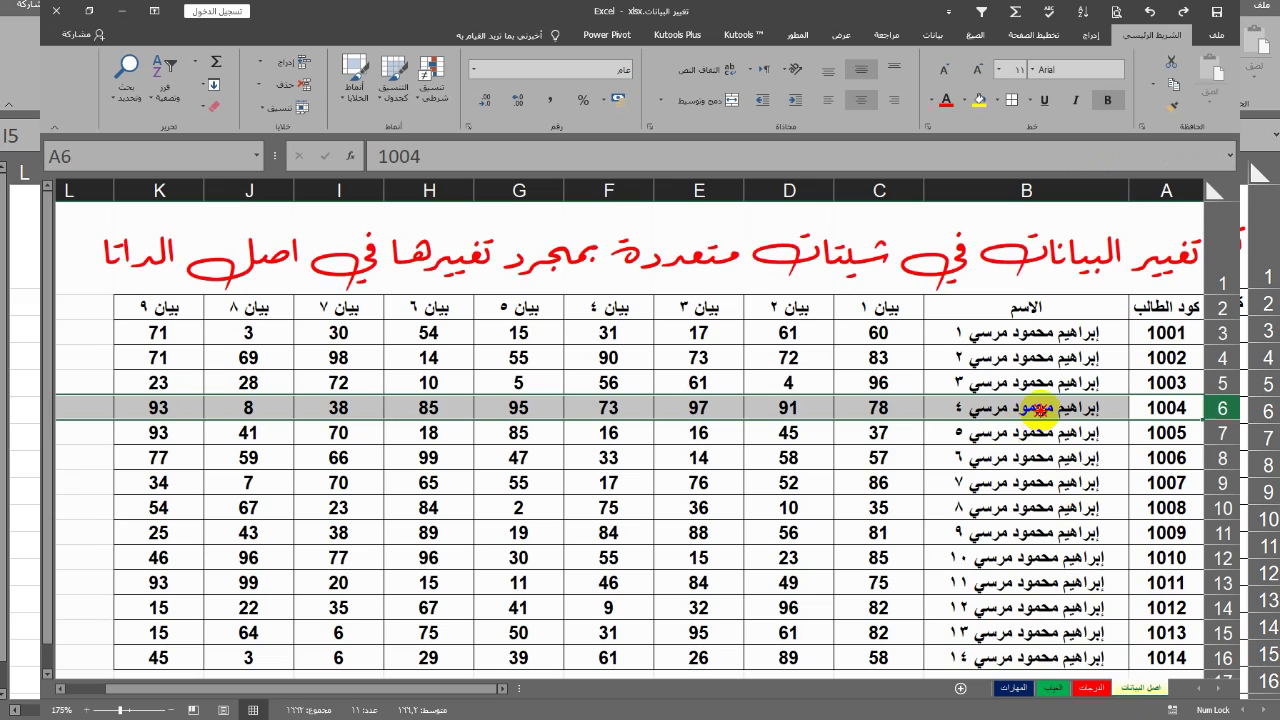
Point out student names, including B7, on the data, grades, absence and skills sheets
{"action": "left_click", "coordinate": [1040, 407]}
{"action": "left_click", "coordinate": [990, 434]}
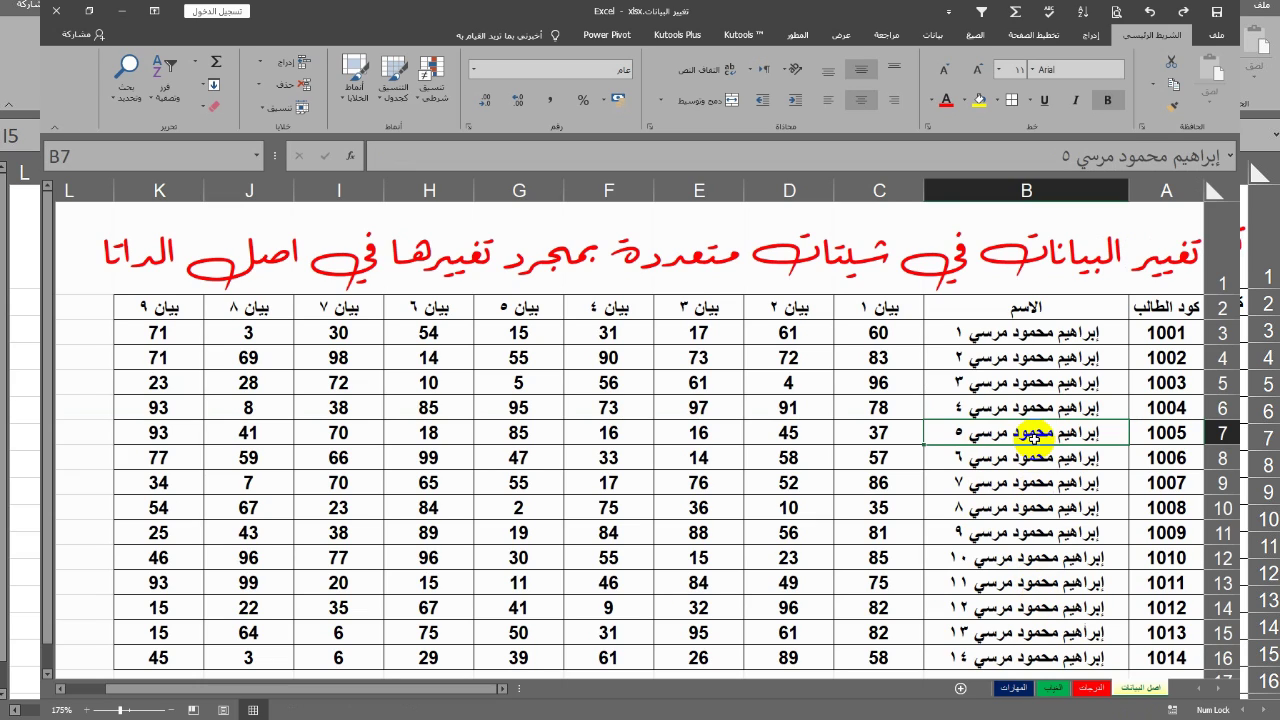
{"action": "left_click", "coordinate": [1088, 690]}
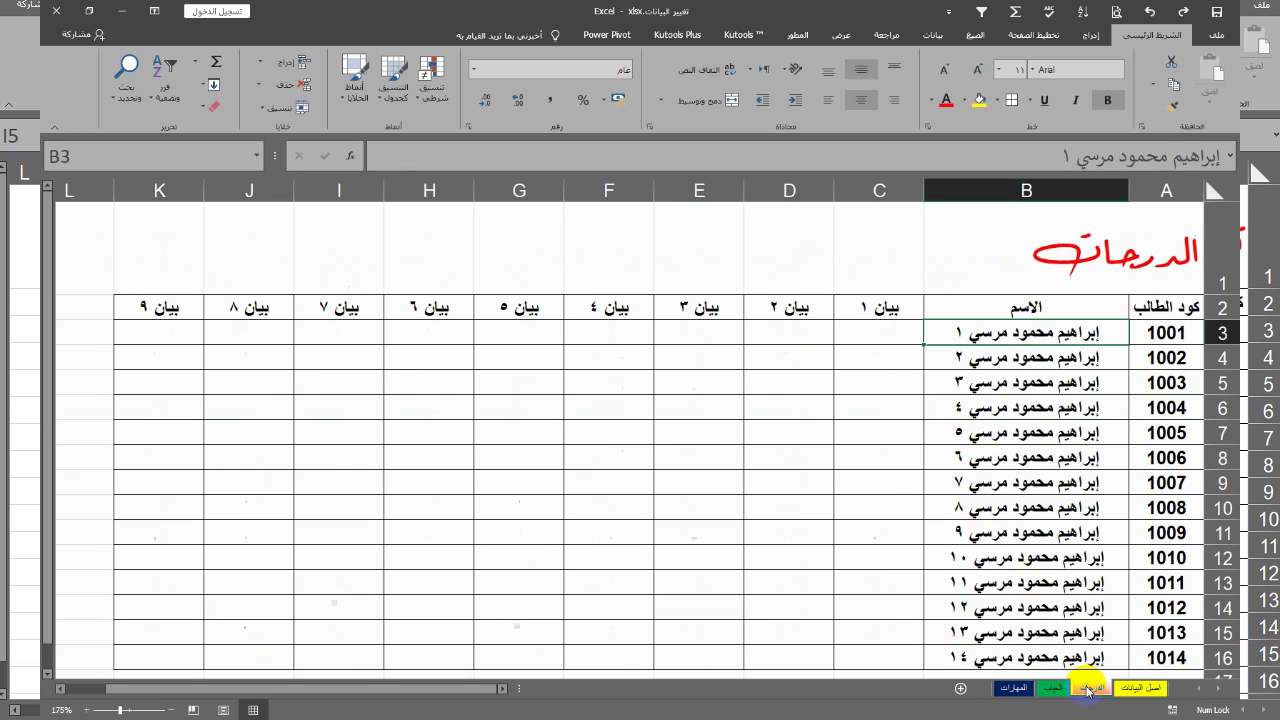
{"action": "left_click", "coordinate": [1070, 455]}
{"action": "left_click", "coordinate": [1055, 688]}
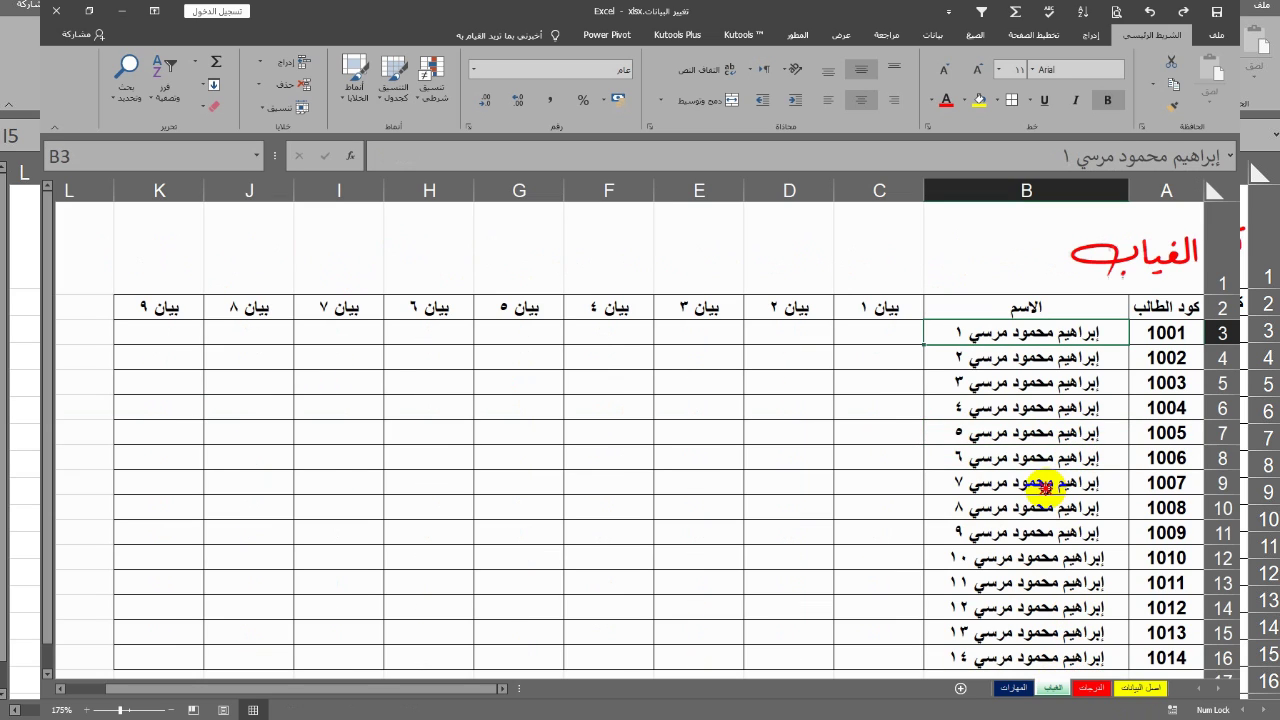
{"action": "left_click", "coordinate": [1045, 487]}
{"action": "left_click", "coordinate": [1018, 688]}
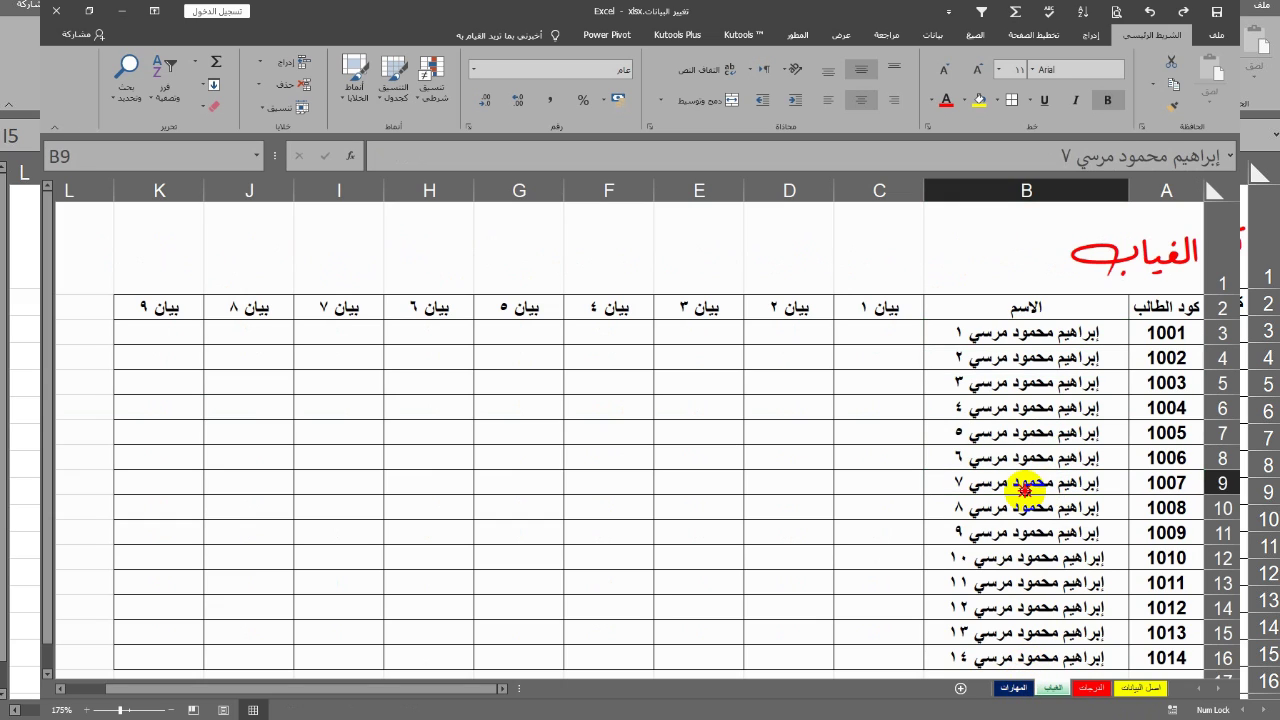
{"action": "left_click", "coordinate": [1001, 598]}
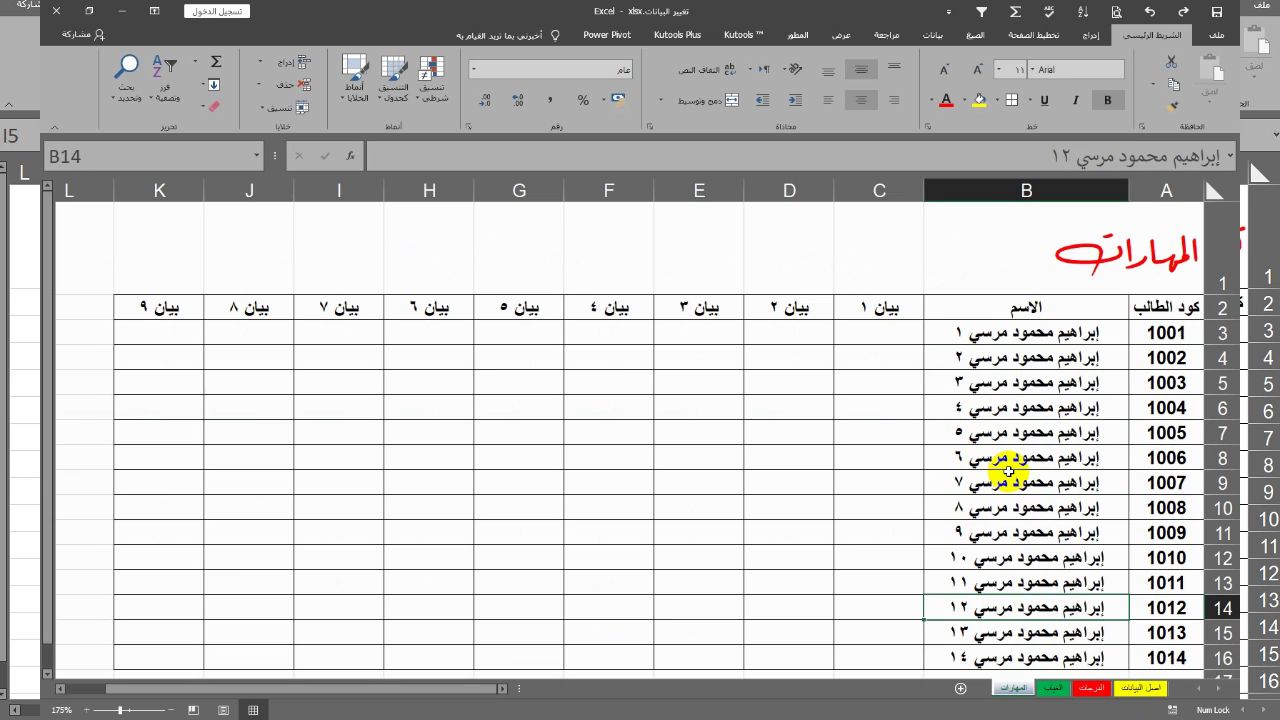
{"action": "left_click", "coordinate": [1145, 690]}
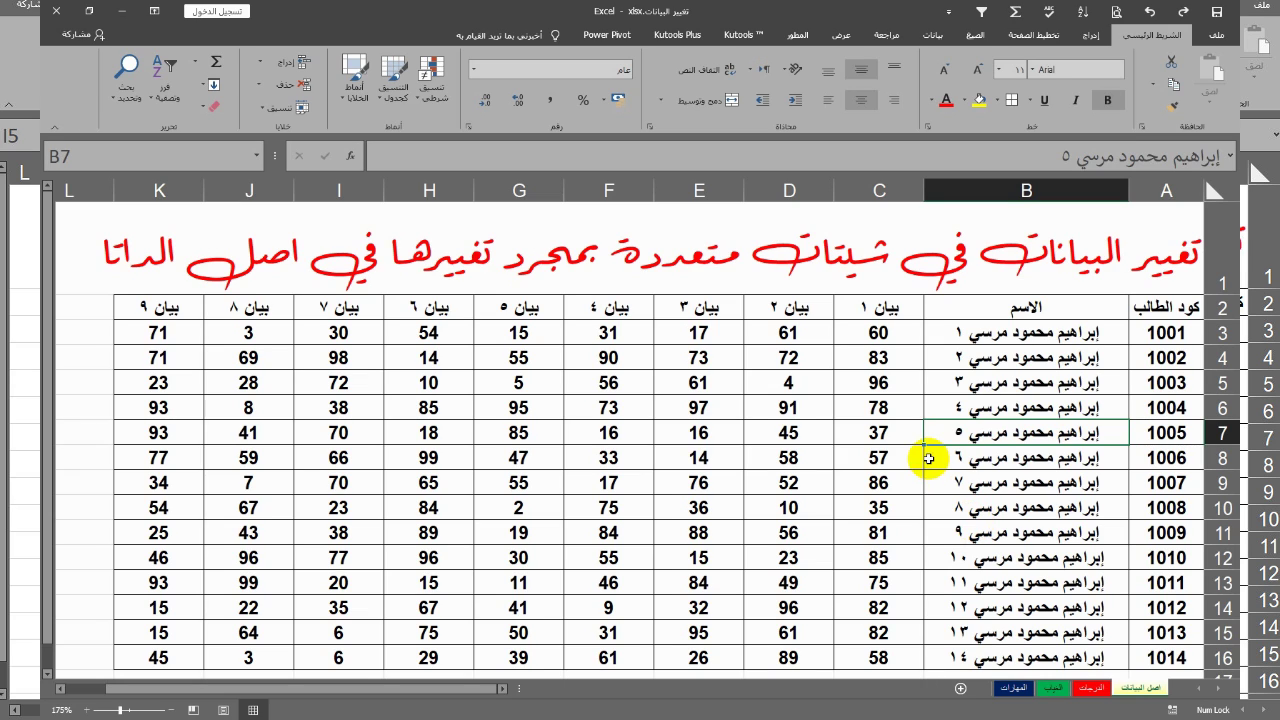
{"action": "left_click", "coordinate": [1092, 688]}
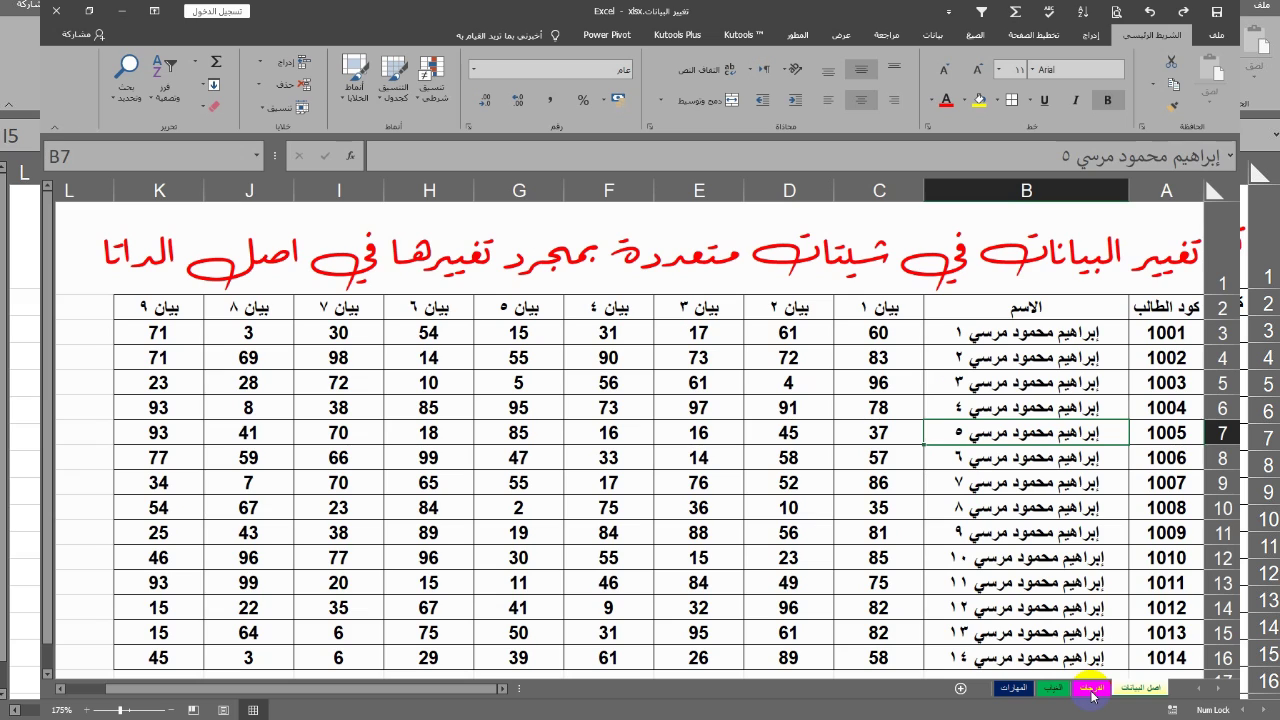
Delete names in B3:B16 on الدرجات, الغياب and المهارات, leaving B3 selected on المهارات
{"action": "left_click", "coordinate": [1093, 690]}
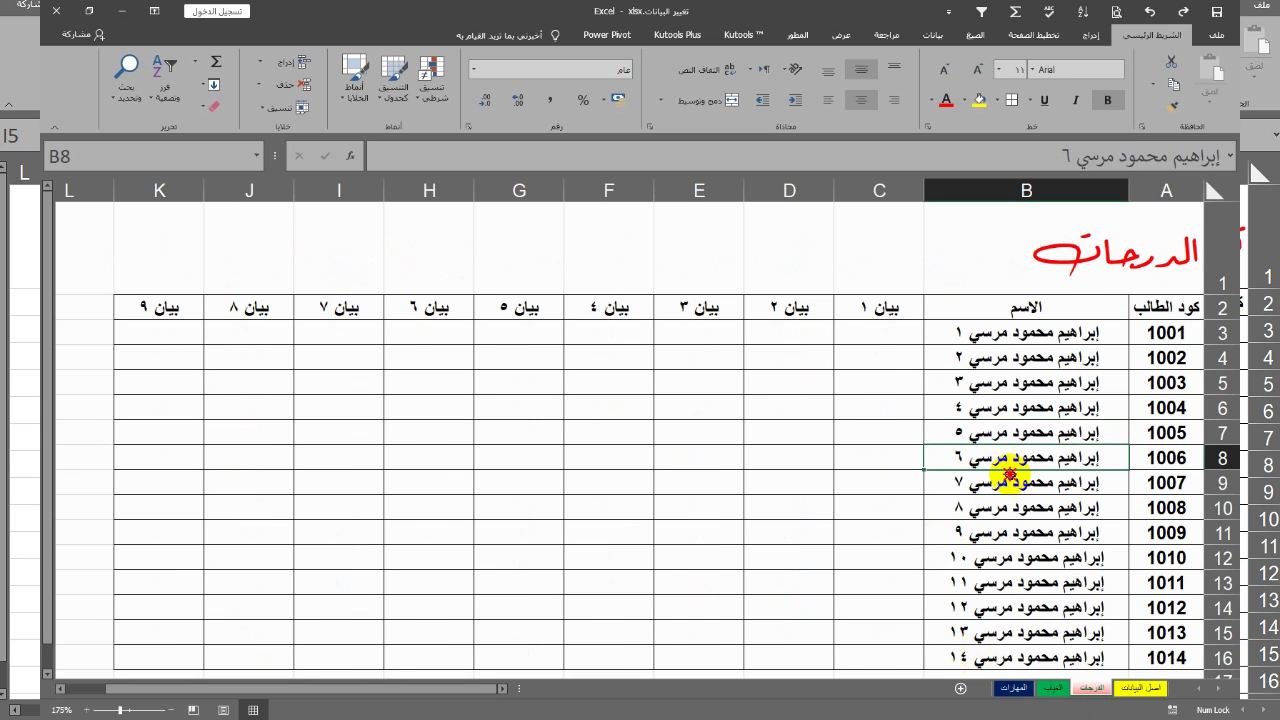
{"action": "left_click_drag", "start_coordinate": [970, 655], "coordinate": [1026, 333]}
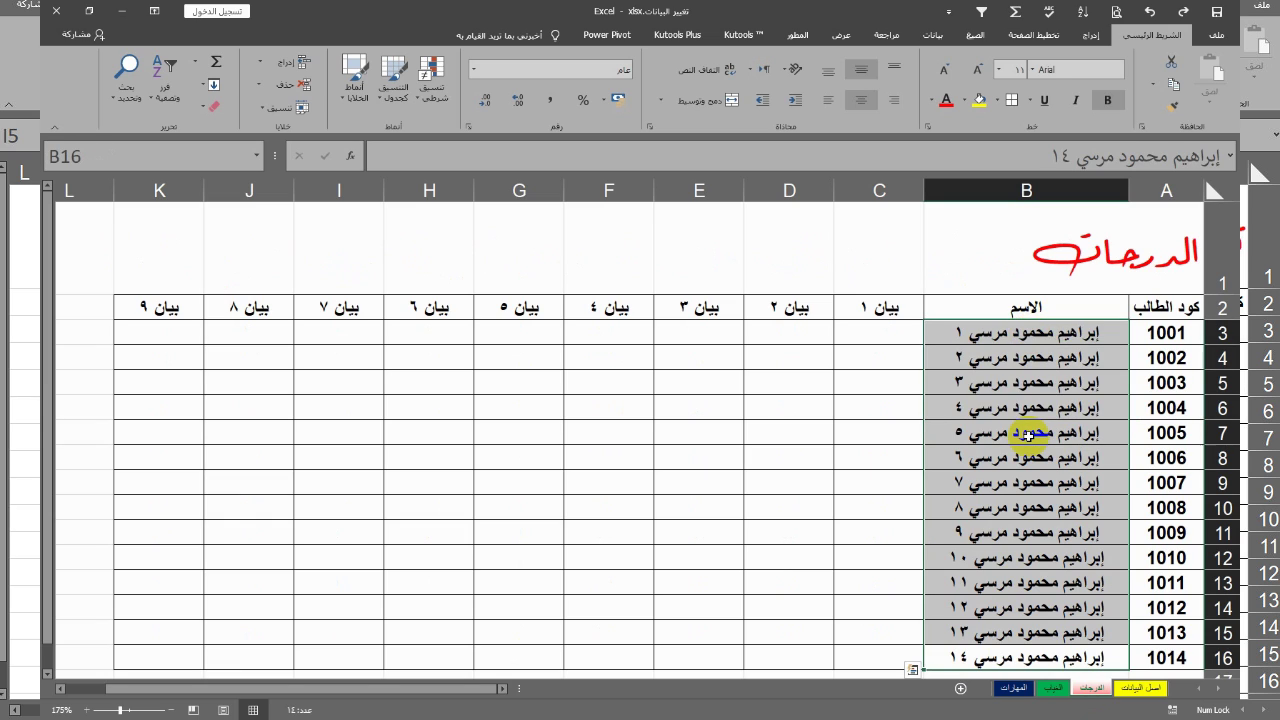
{"action": "key", "text": "Delete"}
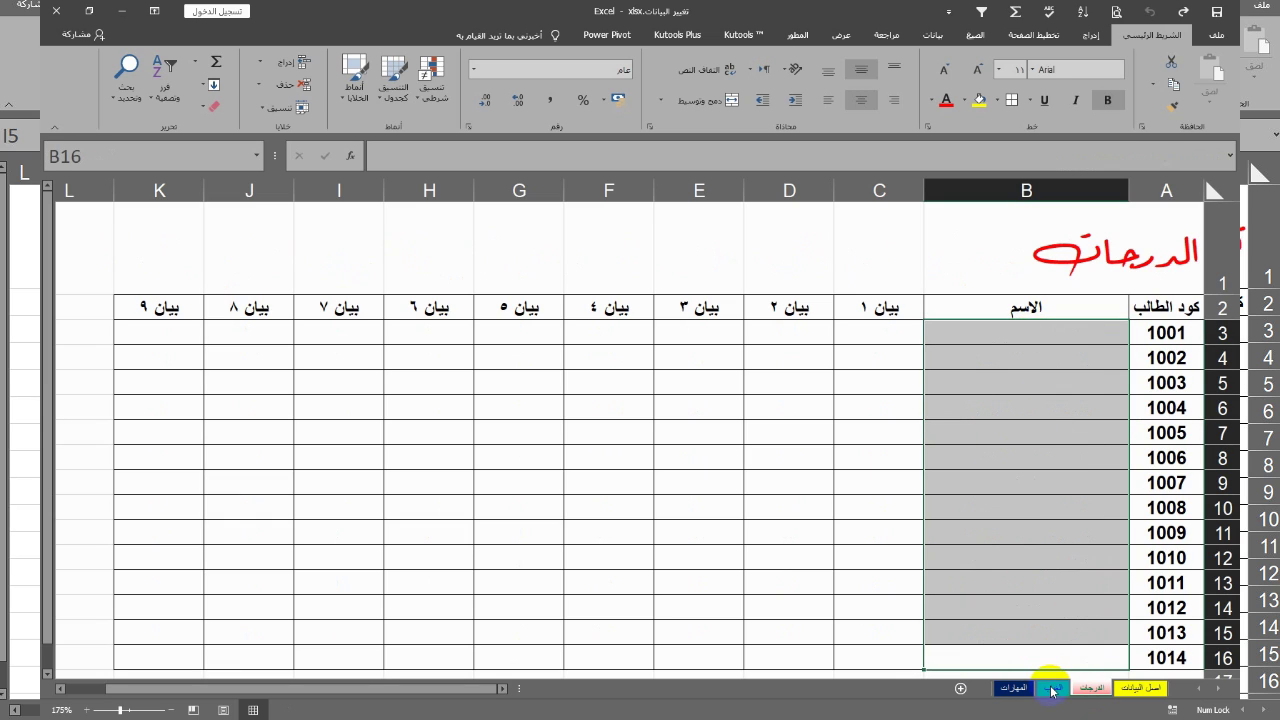
{"action": "left_click", "coordinate": [1053, 688]}
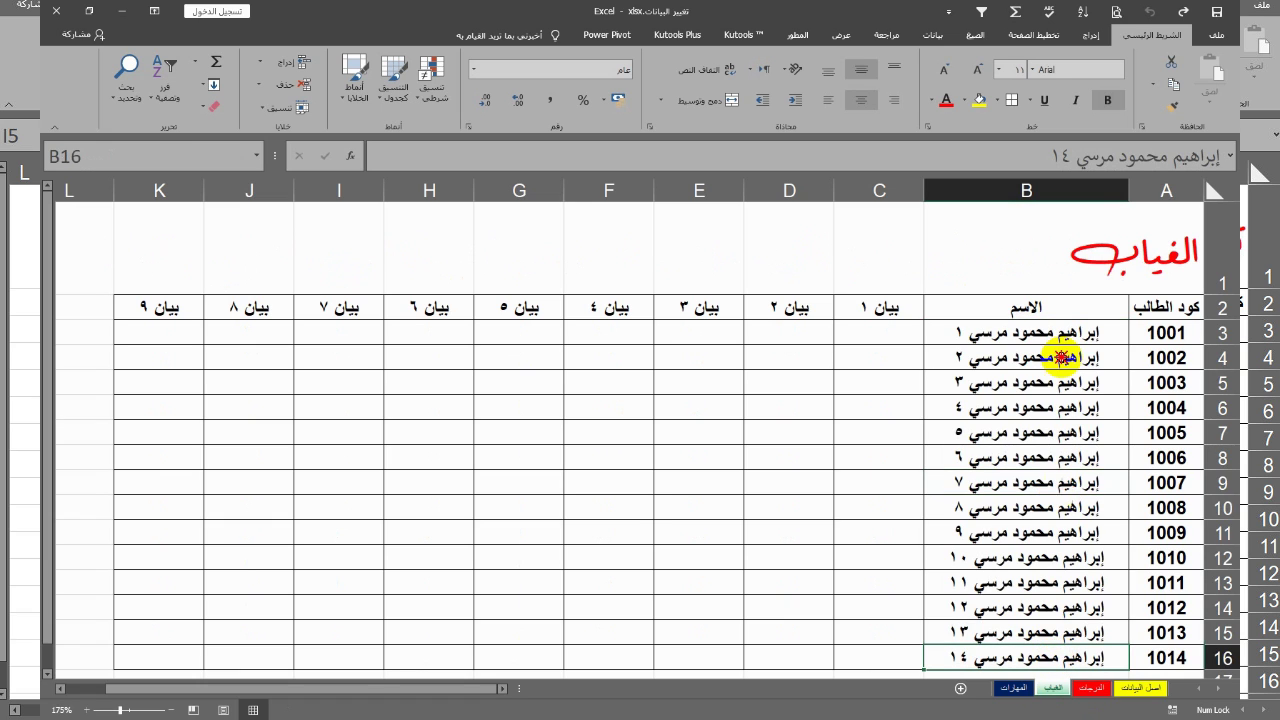
{"action": "left_click_drag", "start_coordinate": [1050, 655], "coordinate": [1057, 332]}
{"action": "key", "text": "Delete"}
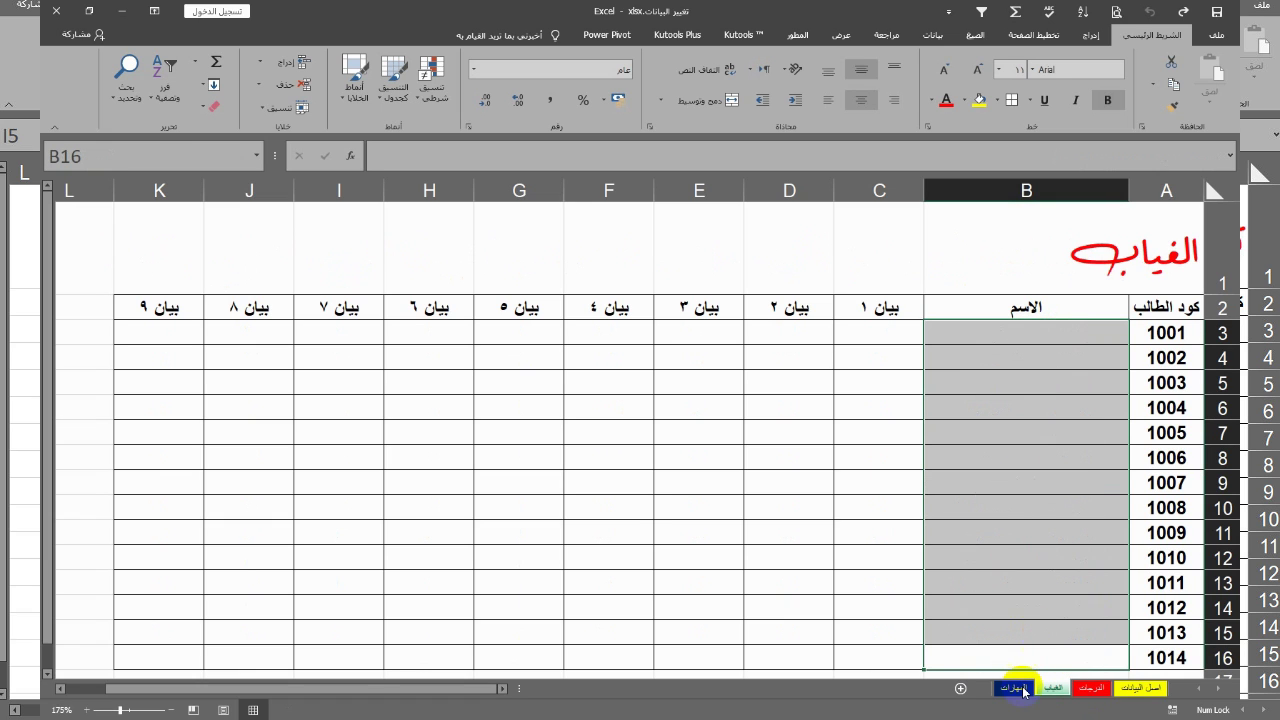
{"action": "left_click", "coordinate": [1013, 688]}
{"action": "left_click_drag", "start_coordinate": [1040, 657], "coordinate": [1035, 333]}
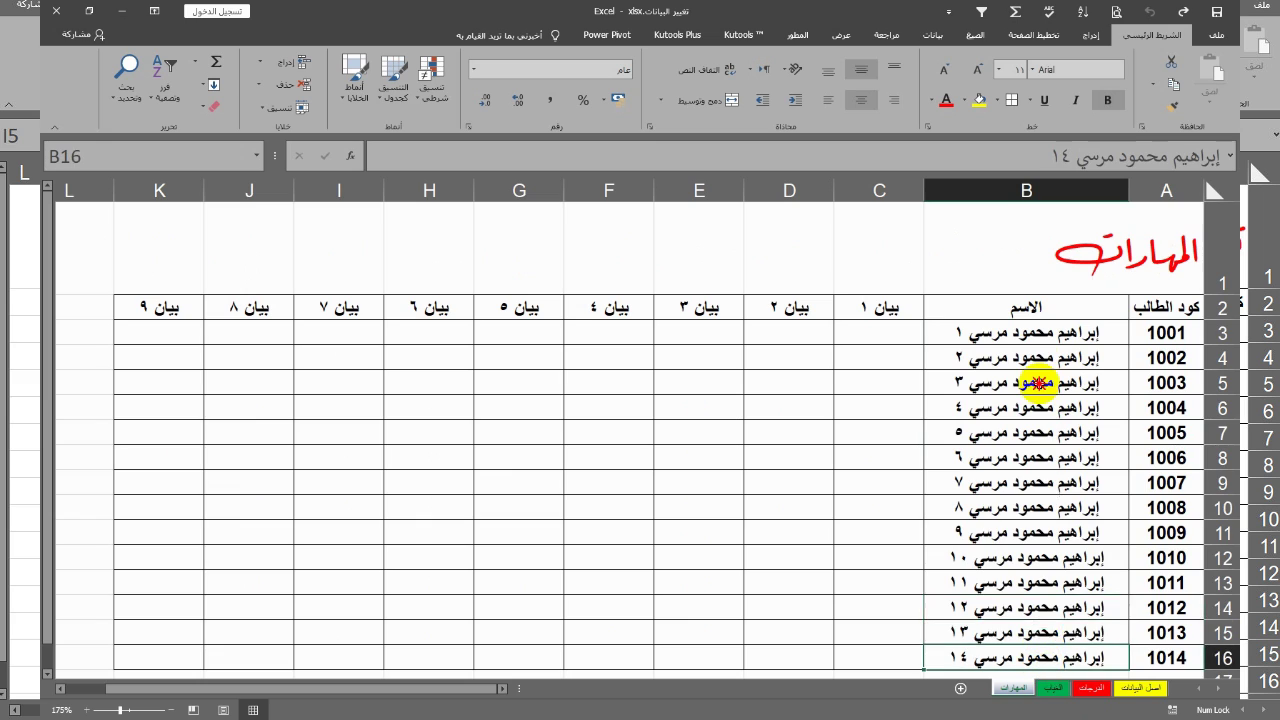
{"action": "key", "text": "Delete"}
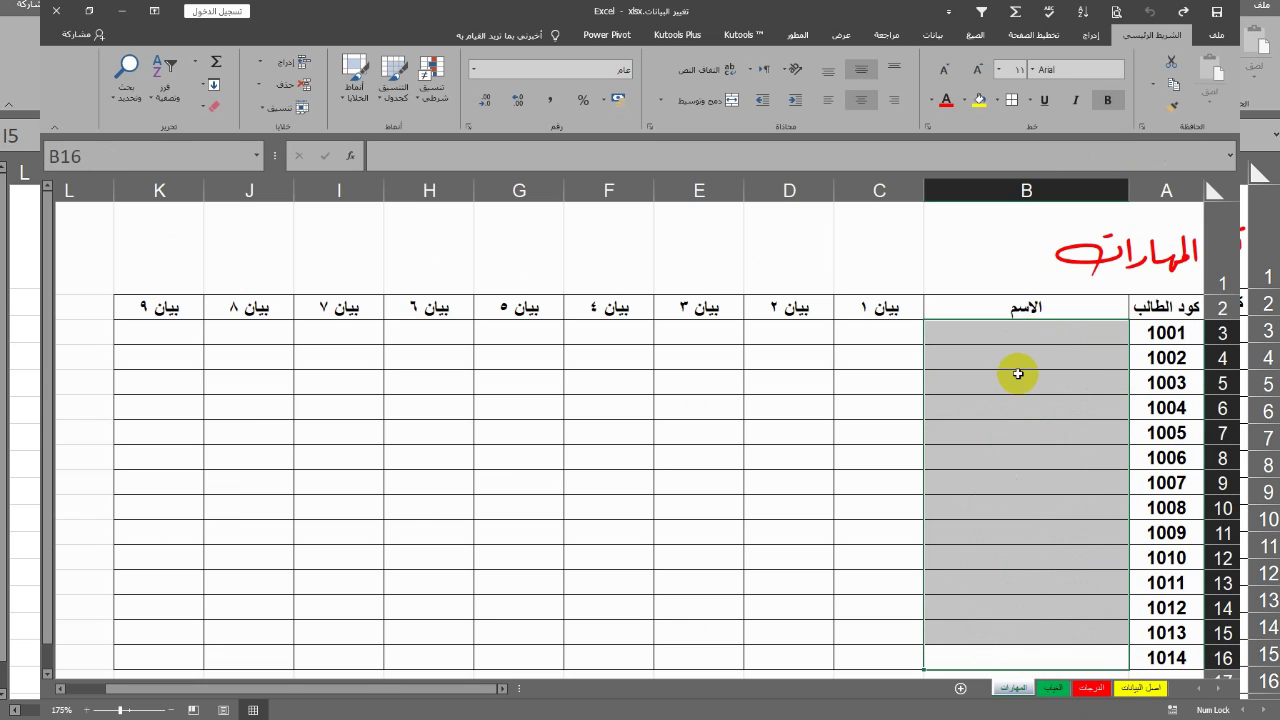
{"action": "left_click", "coordinate": [1052, 333]}
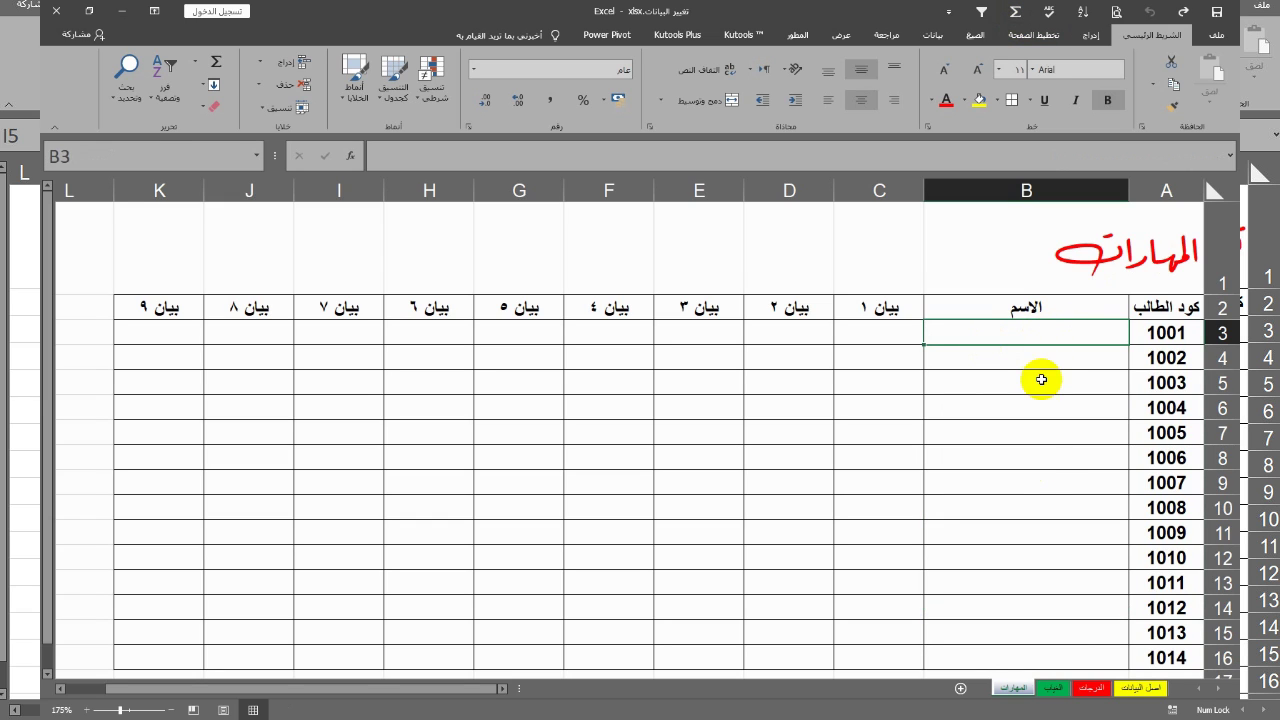
Enter ='اصل البيانات'!B3 in B3 of the المهارات sheet
{"action": "type", "text": "="}
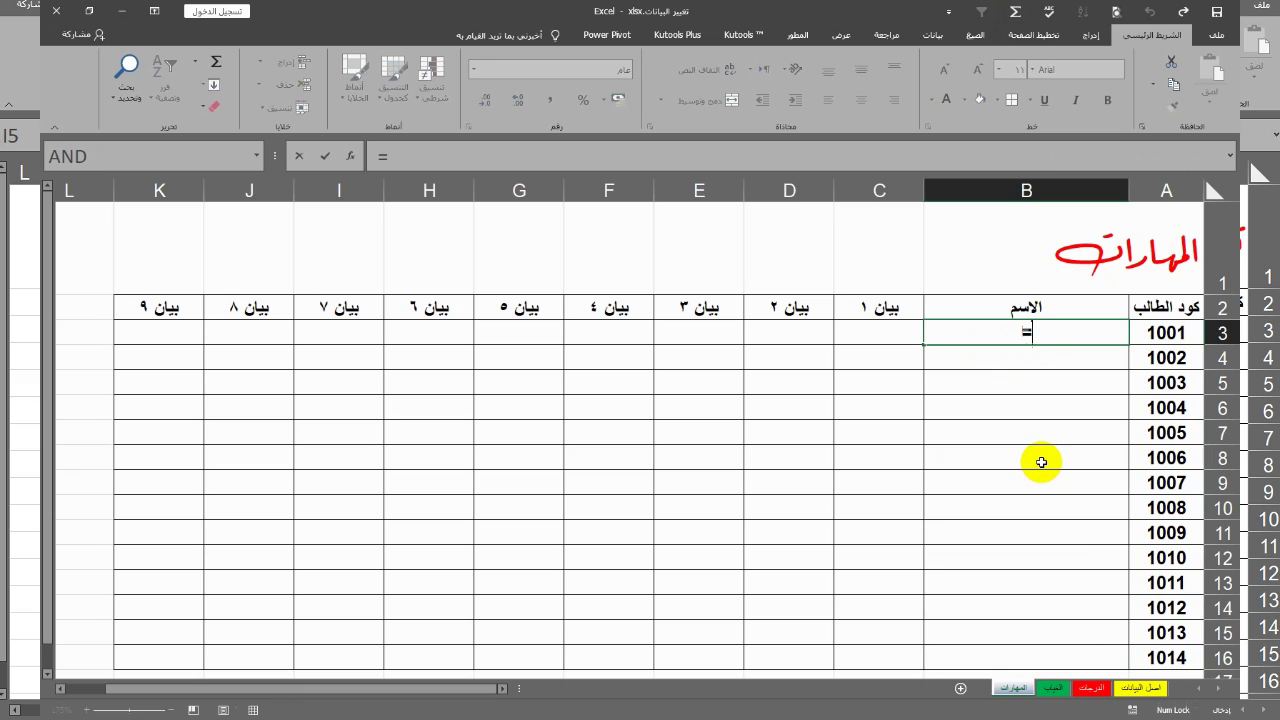
{"action": "left_click", "coordinate": [1140, 688]}
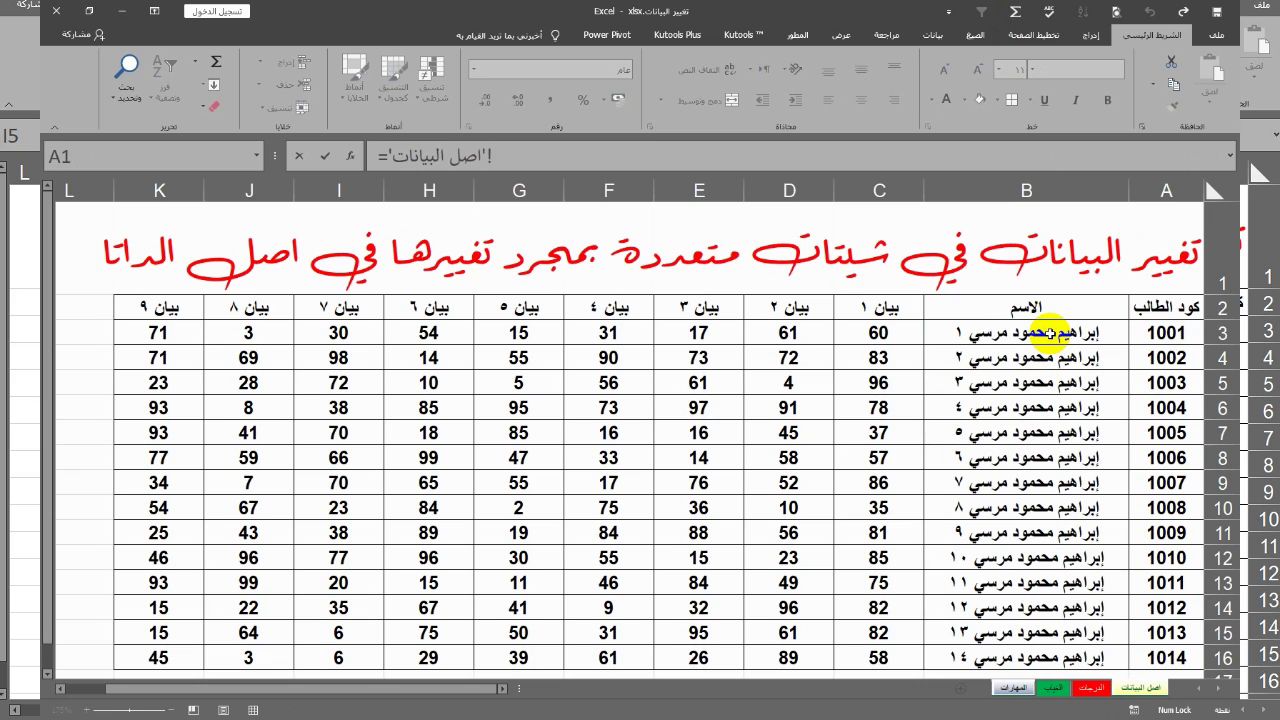
{"action": "left_click", "coordinate": [1047, 340]}
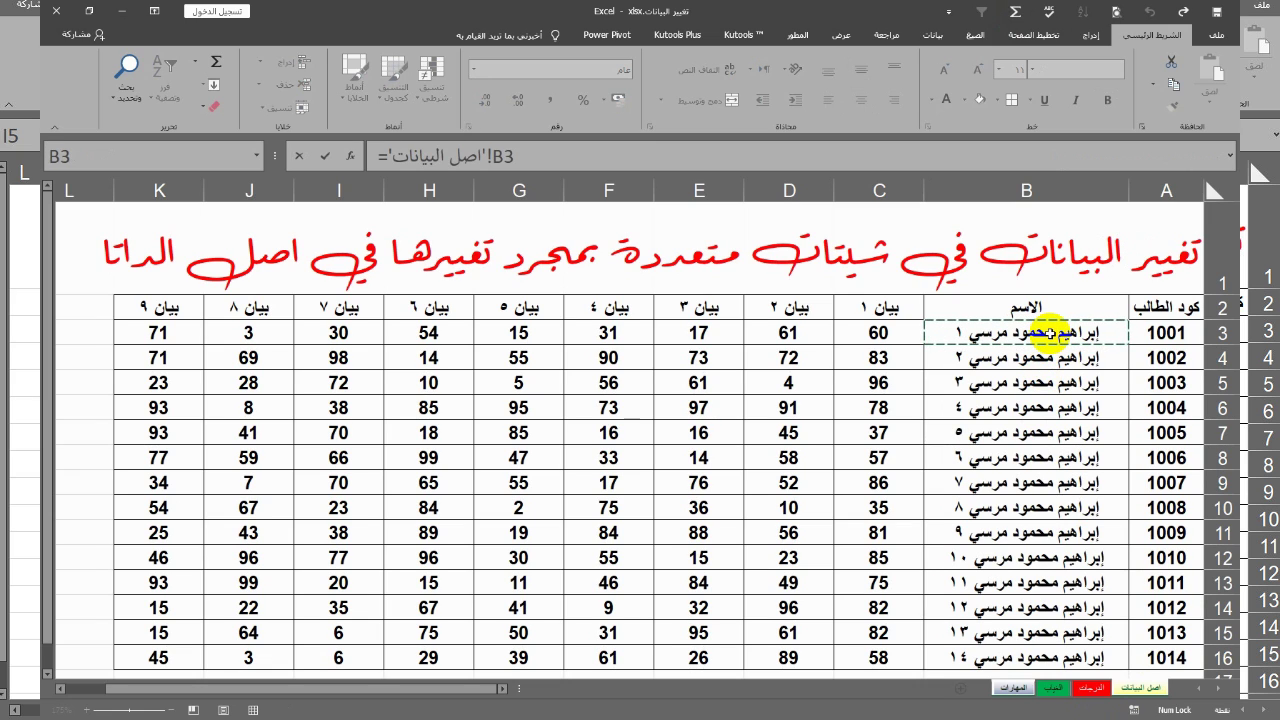
{"action": "key", "text": "Return"}
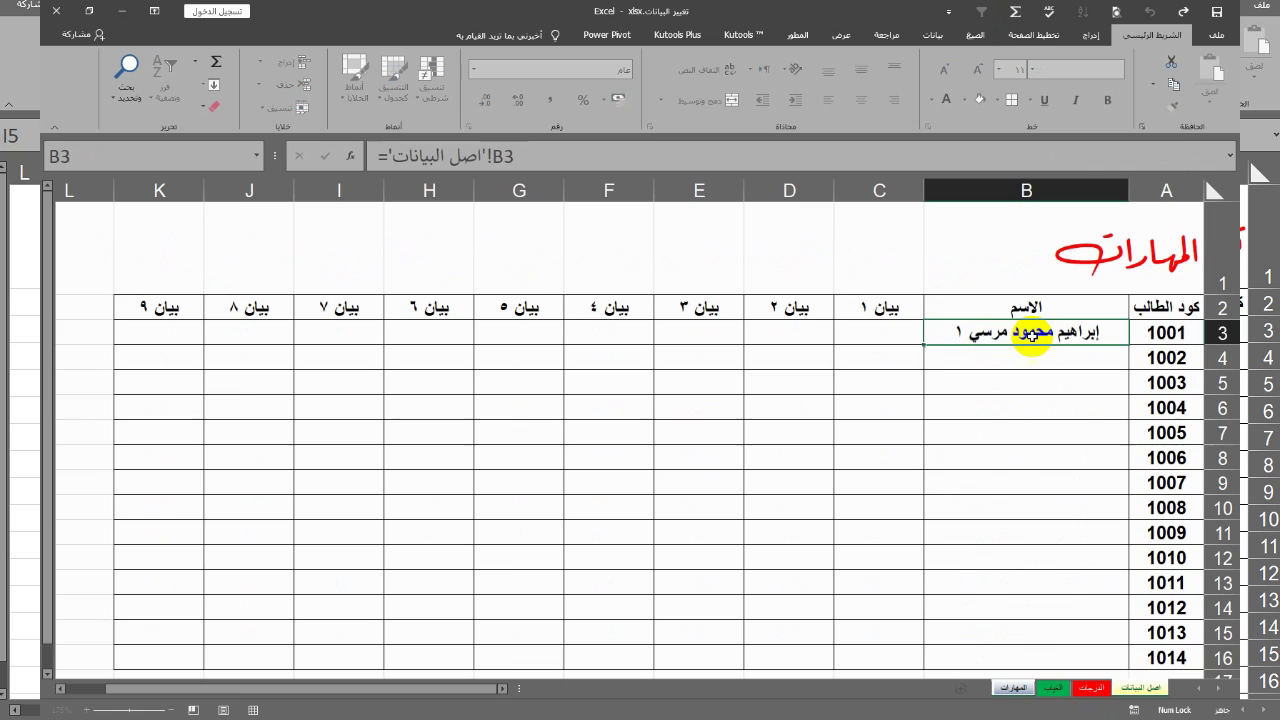
{"action": "double_click", "coordinate": [1010, 335]}
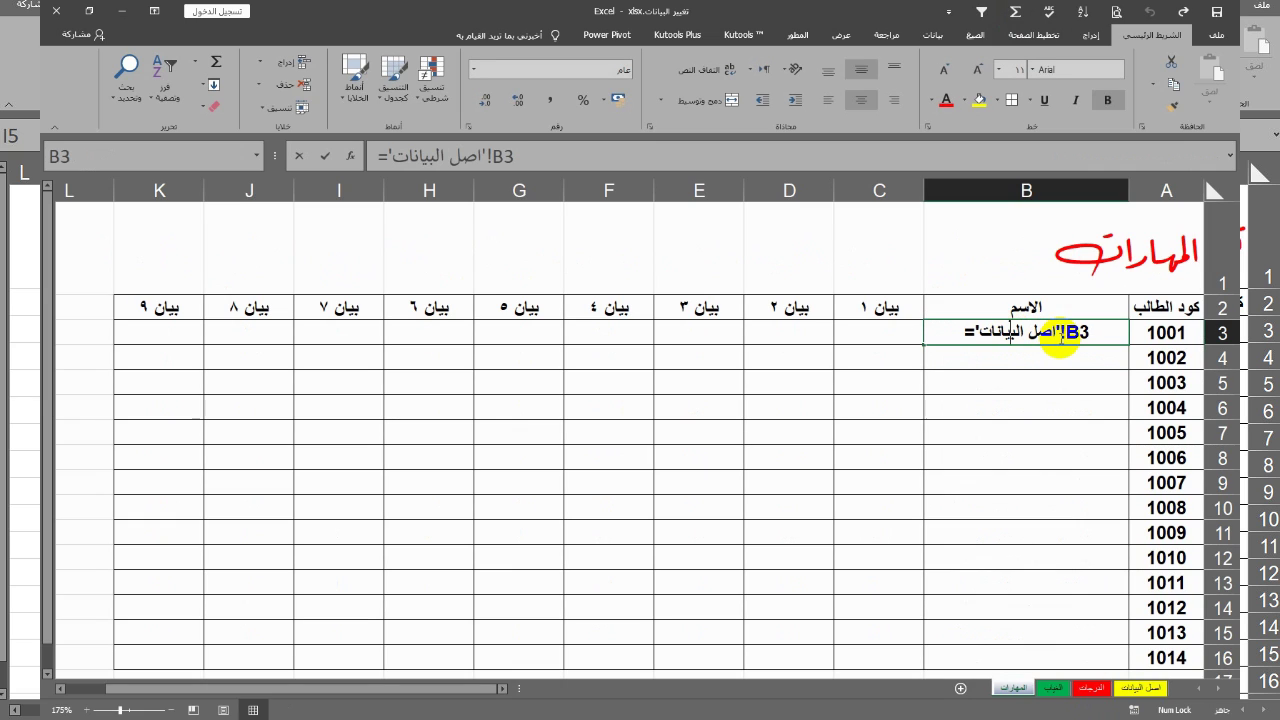
{"action": "double_click", "coordinate": [1068, 334]}
{"action": "key", "text": "Return"}
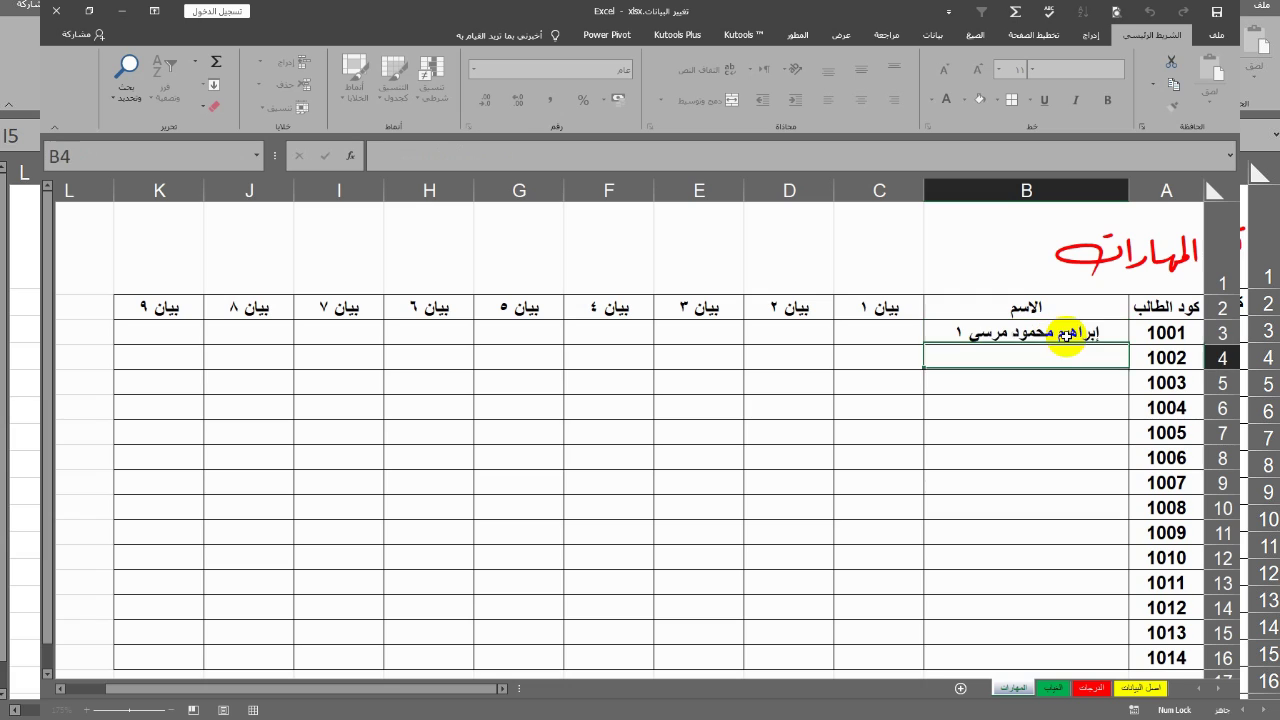
Re-commit the B3 link and fill it down to B16 for students 1001–1014
{"action": "double_click", "coordinate": [965, 334]}
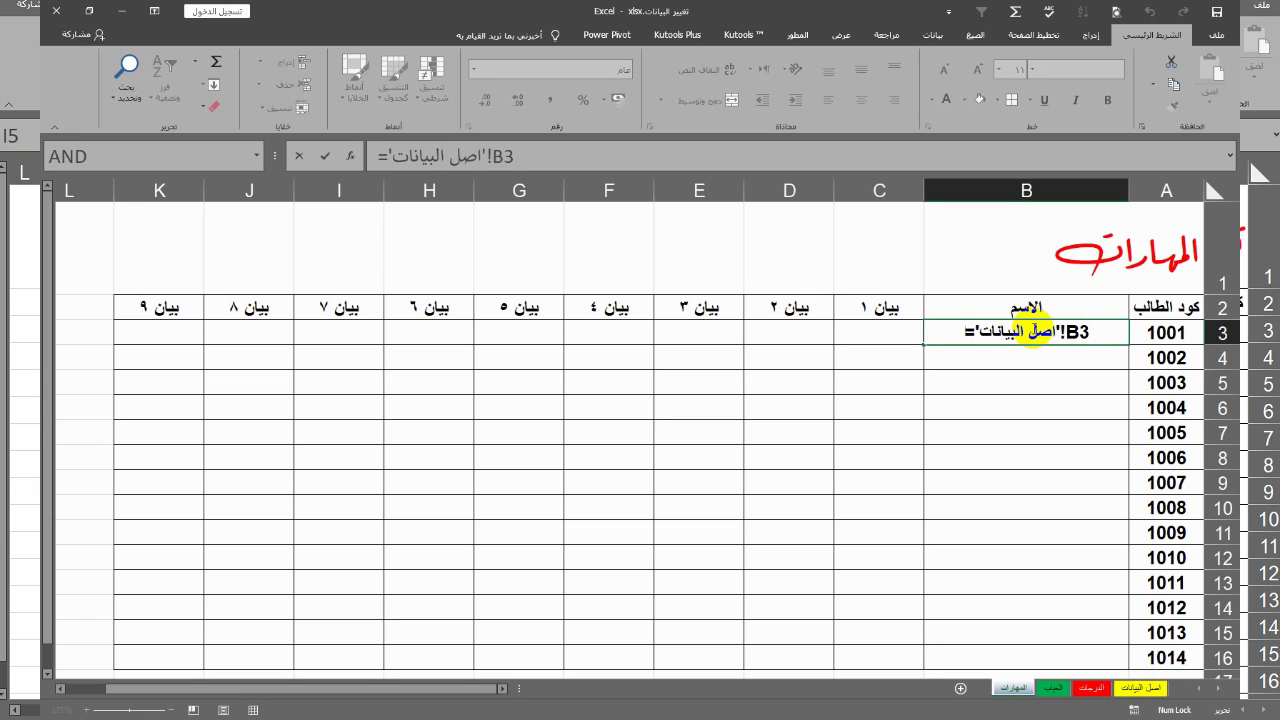
{"action": "double_click", "coordinate": [1099, 333]}
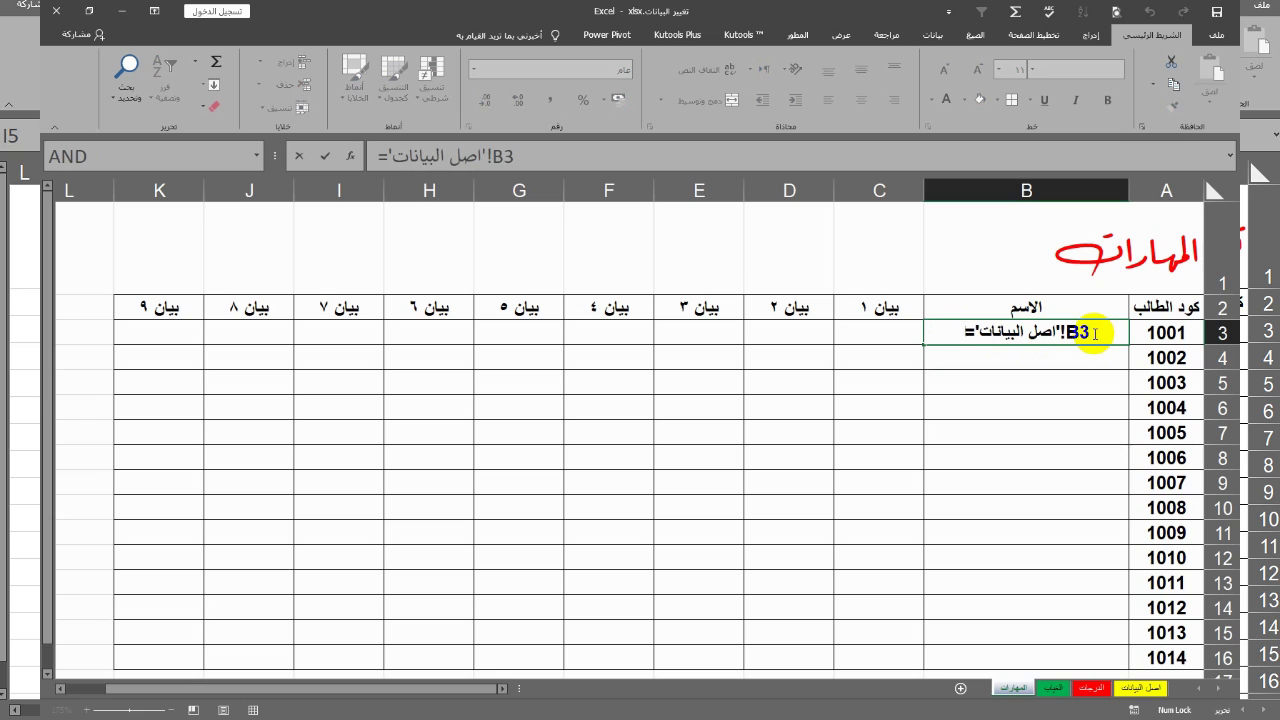
{"action": "left_click", "coordinate": [1095, 334]}
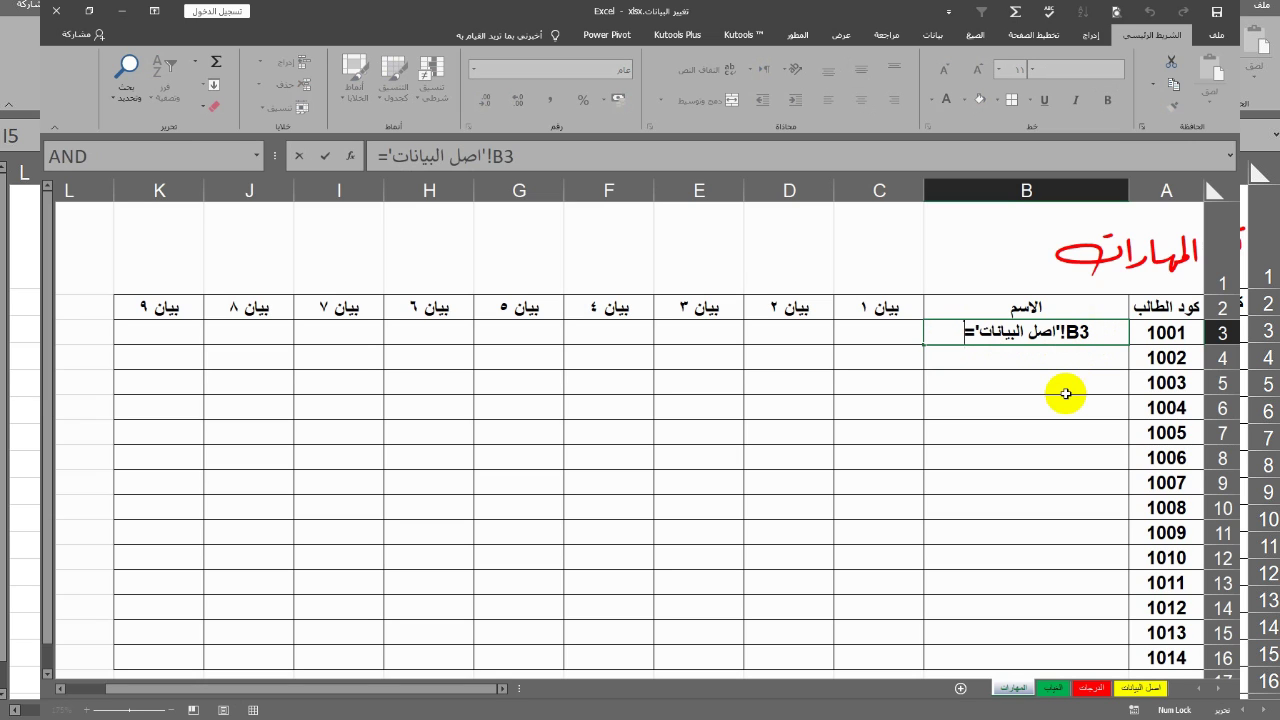
{"action": "key", "text": "Return"}
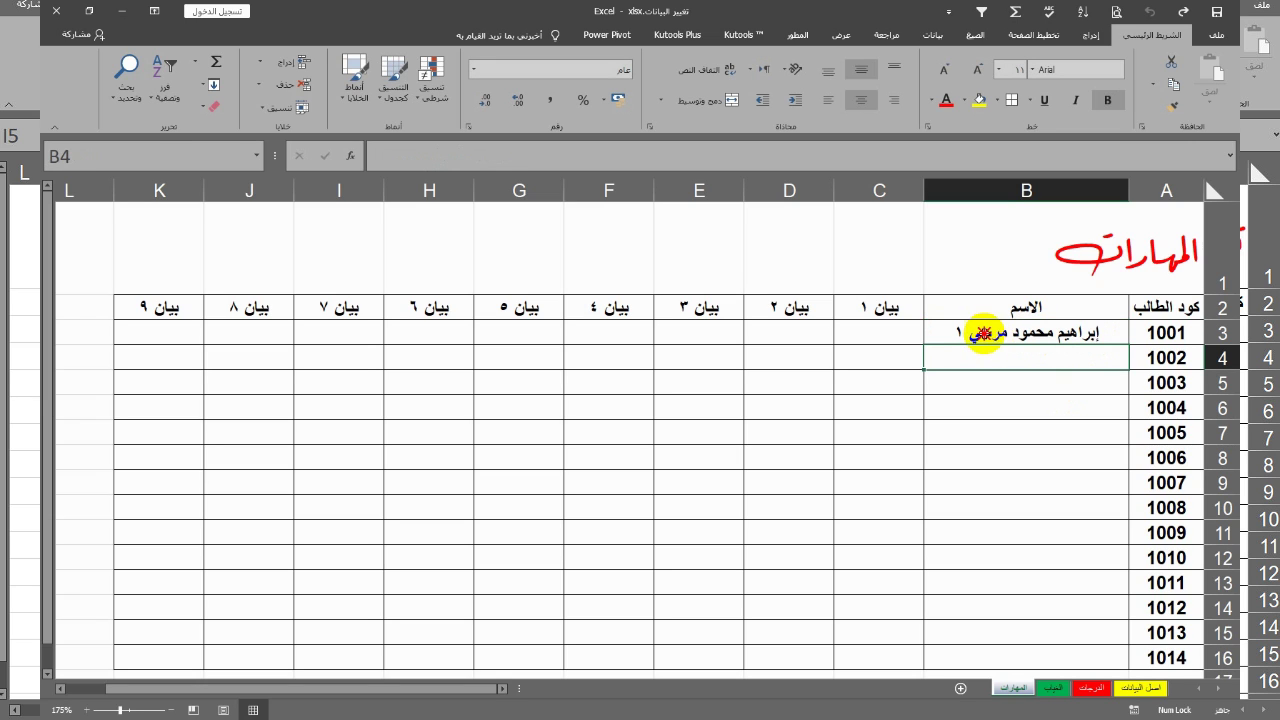
{"action": "left_click", "coordinate": [965, 333]}
{"action": "left_click_drag", "start_coordinate": [923, 345], "coordinate": [925, 658]}
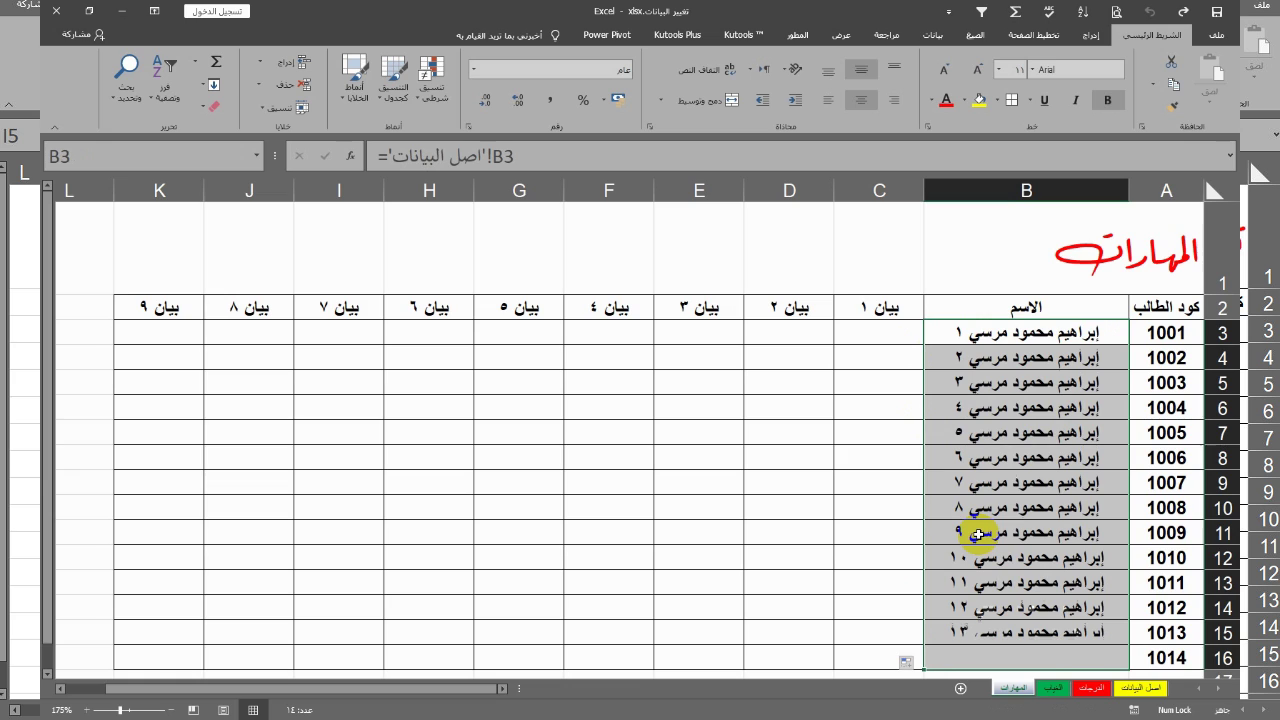
Go to the الغياب sheet with B3 selected
{"action": "left_click", "coordinate": [1055, 692]}
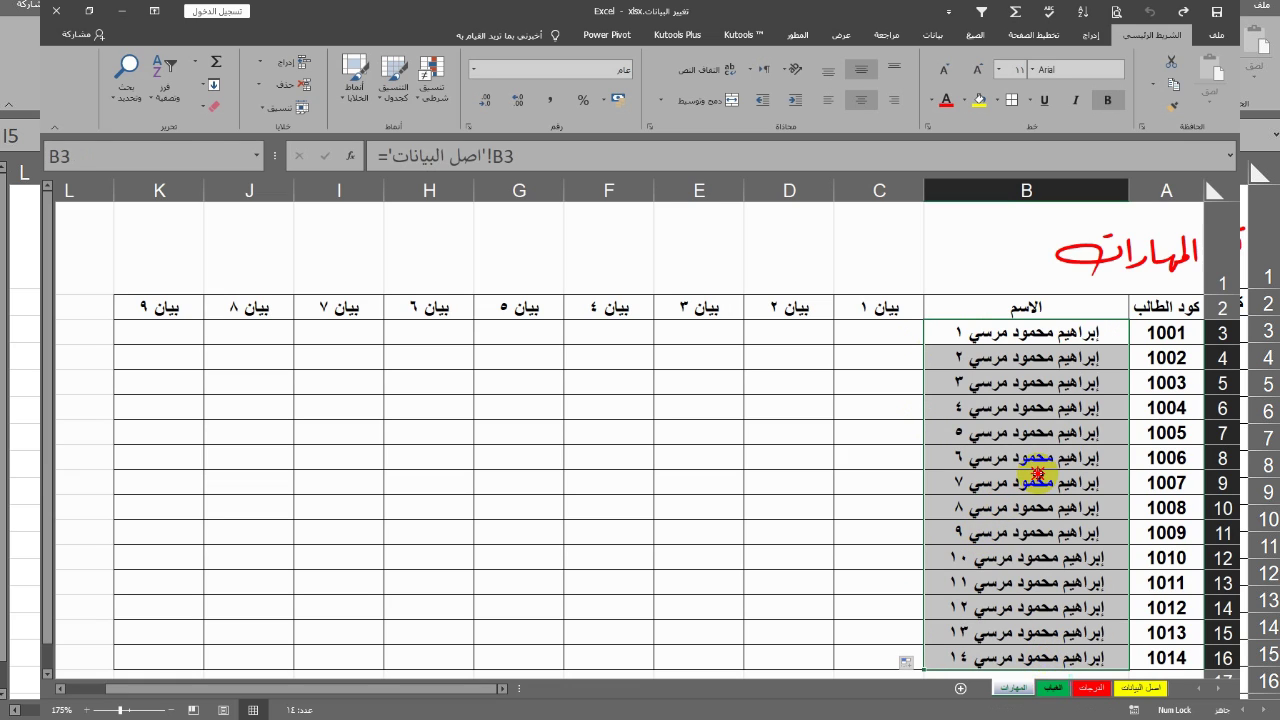
{"action": "left_click", "coordinate": [1025, 339]}
{"action": "left_click", "coordinate": [1025, 339]}
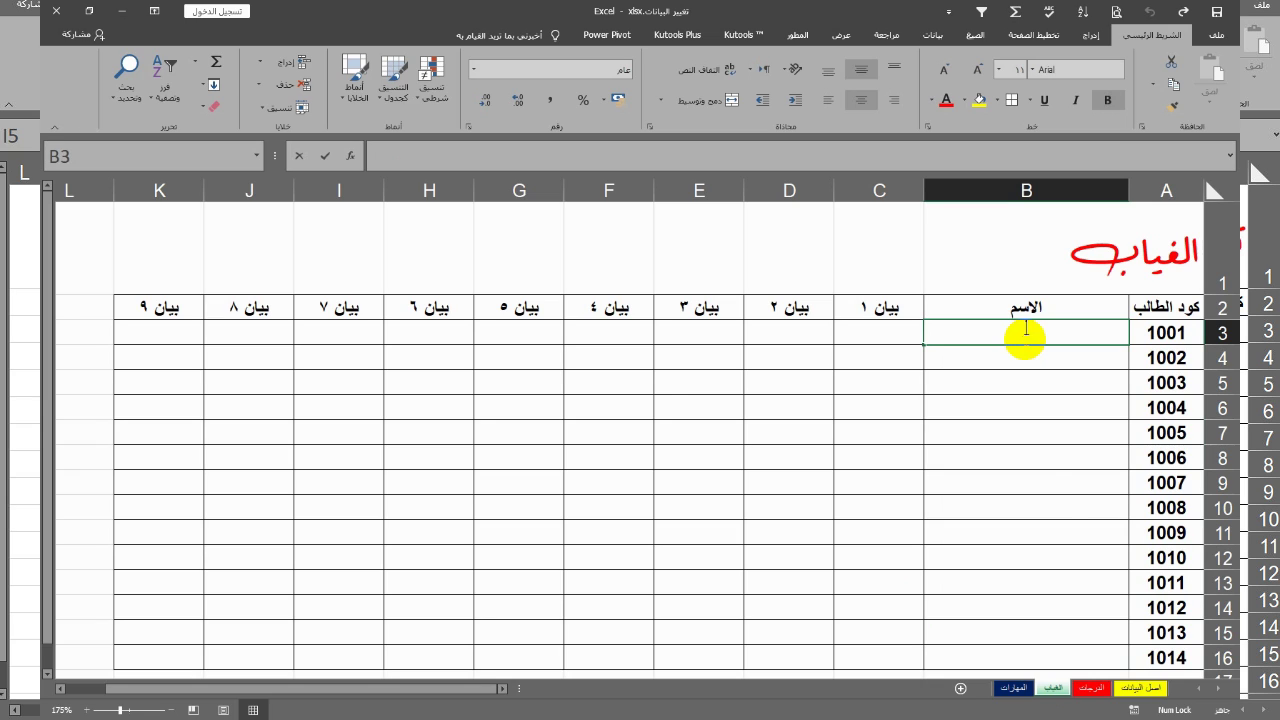
Enter ='اصل البيانات'!B3 in B3 and fill it down through B16 (student 1014)
{"action": "type", "text": "="}
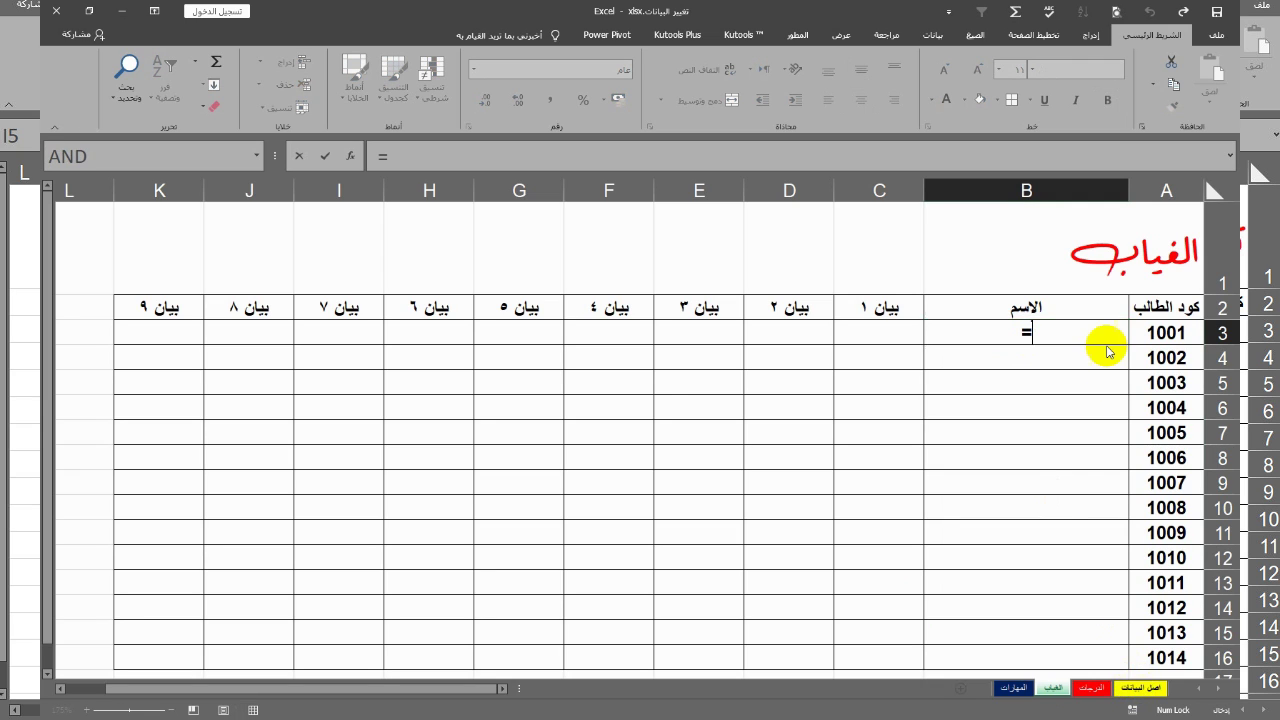
{"action": "key", "text": "ctrl+Page_Up"}
{"action": "key", "text": "ctrl+Page_Up"}
{"action": "left_click", "coordinate": [1090, 333]}
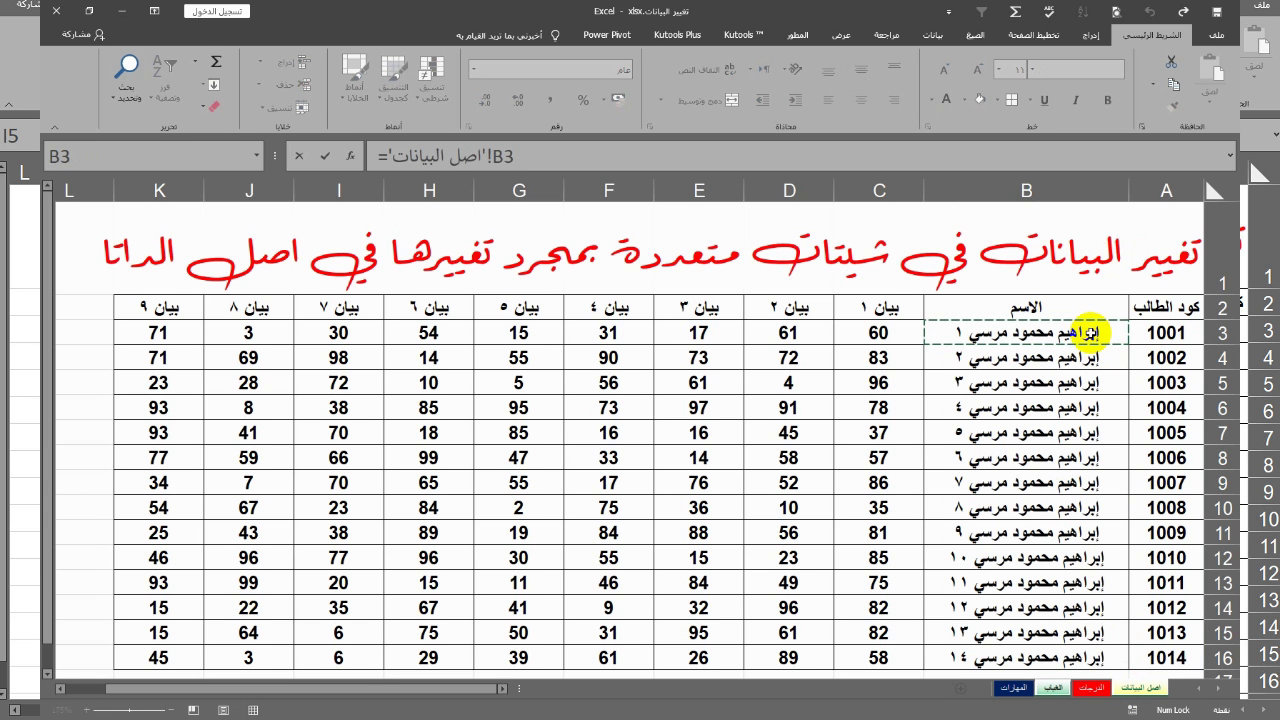
{"action": "key", "text": "Return"}
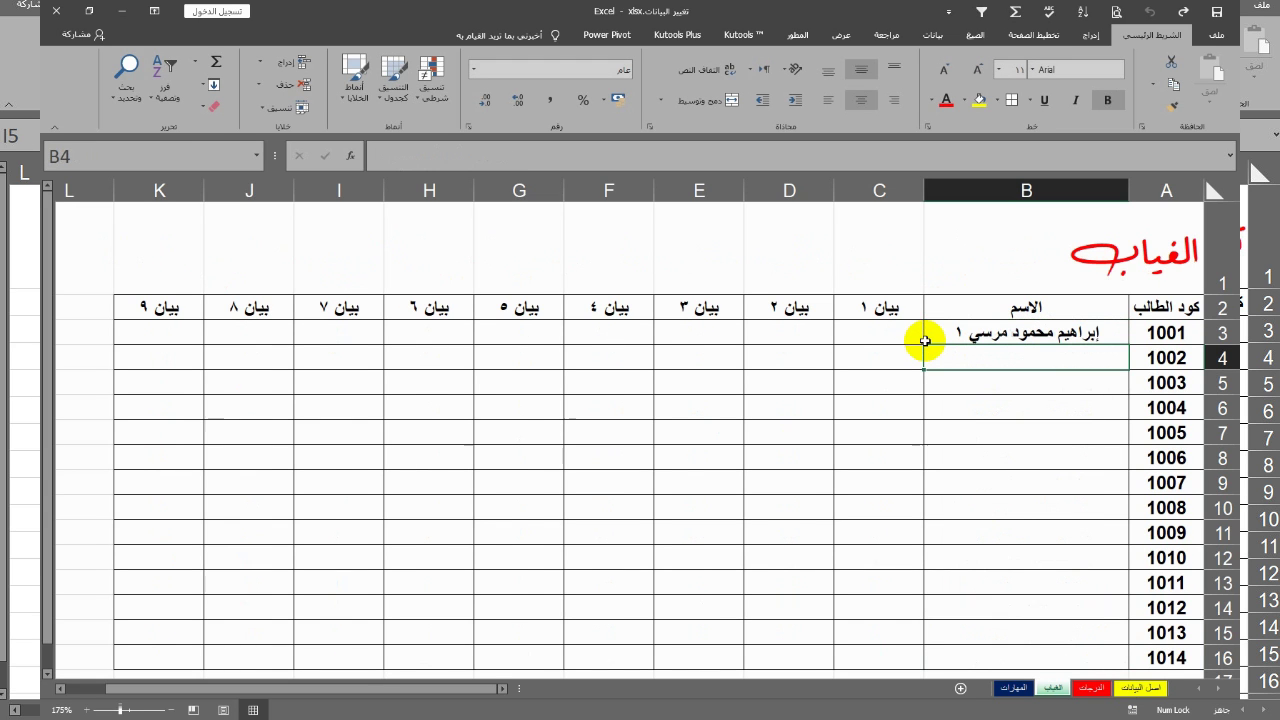
{"action": "left_click", "coordinate": [924, 340]}
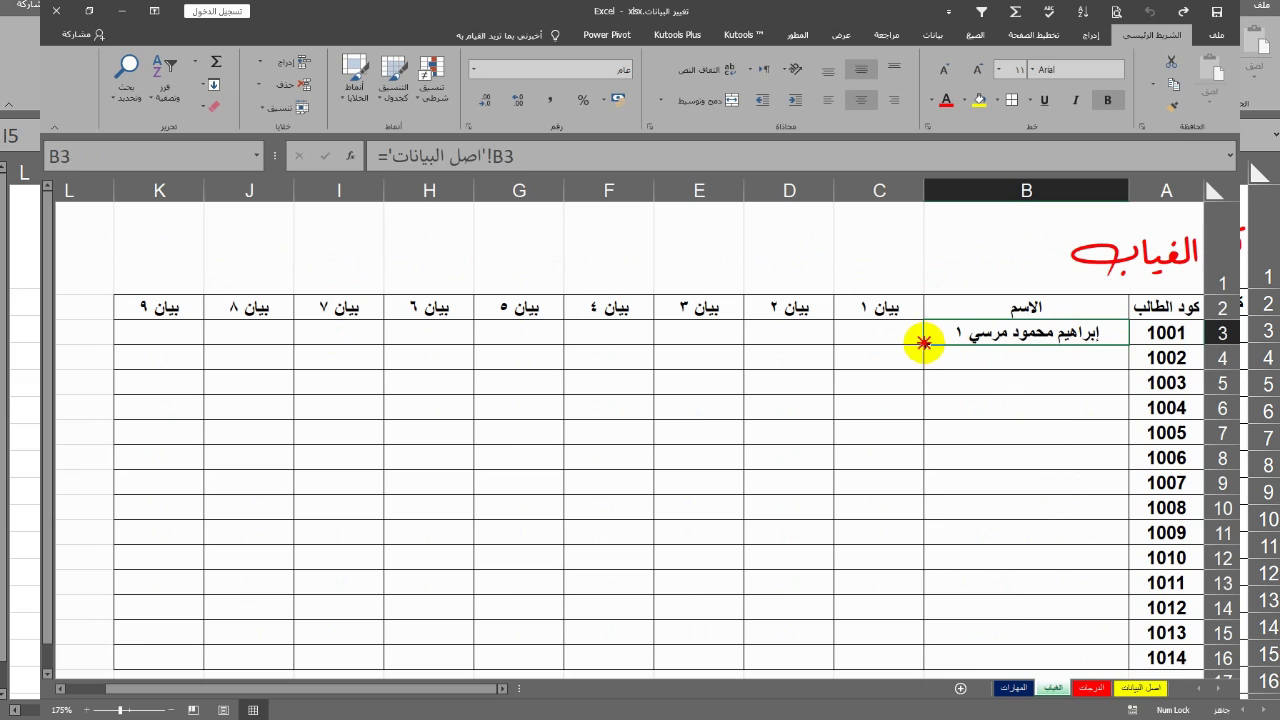
{"action": "left_click_drag", "start_coordinate": [924, 344], "coordinate": [929, 658]}
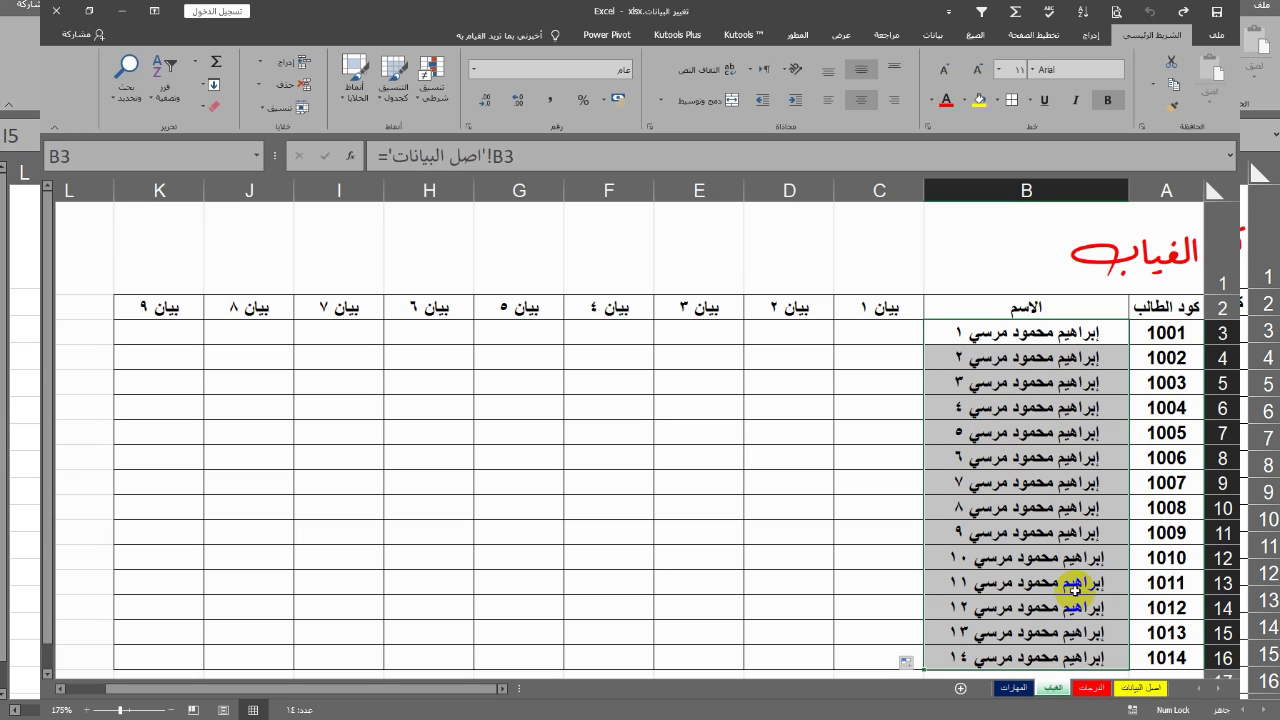
Type a new name for student 1005 in B7 on the اصل البيانات sheet
{"action": "left_click", "coordinate": [1137, 688]}
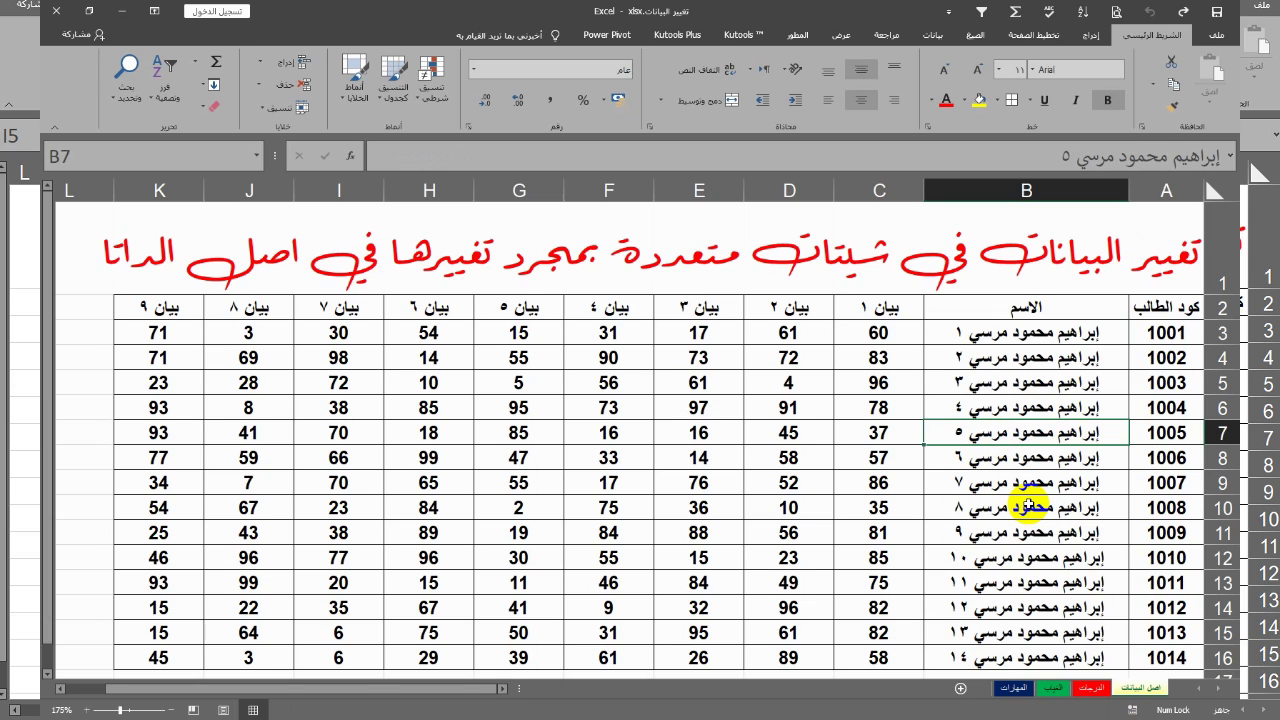
{"action": "type", "text": "عاصم"}
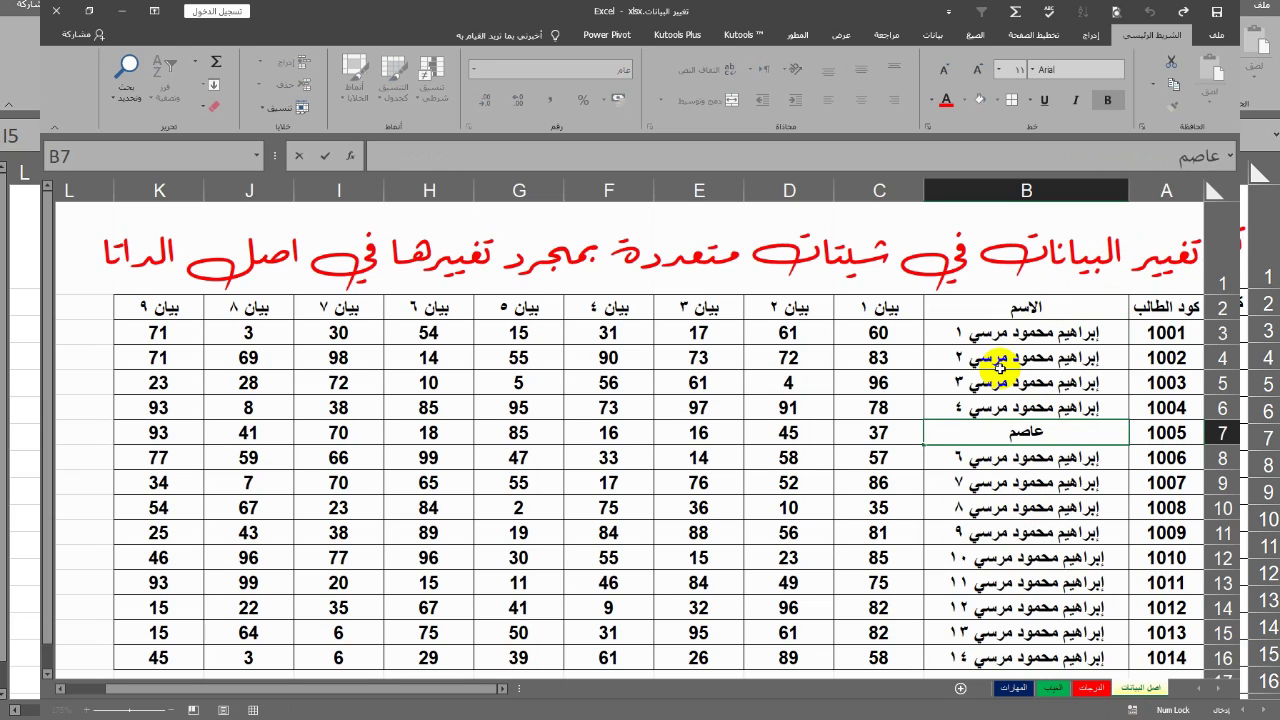
{"action": "left_click", "coordinate": [1047, 457]}
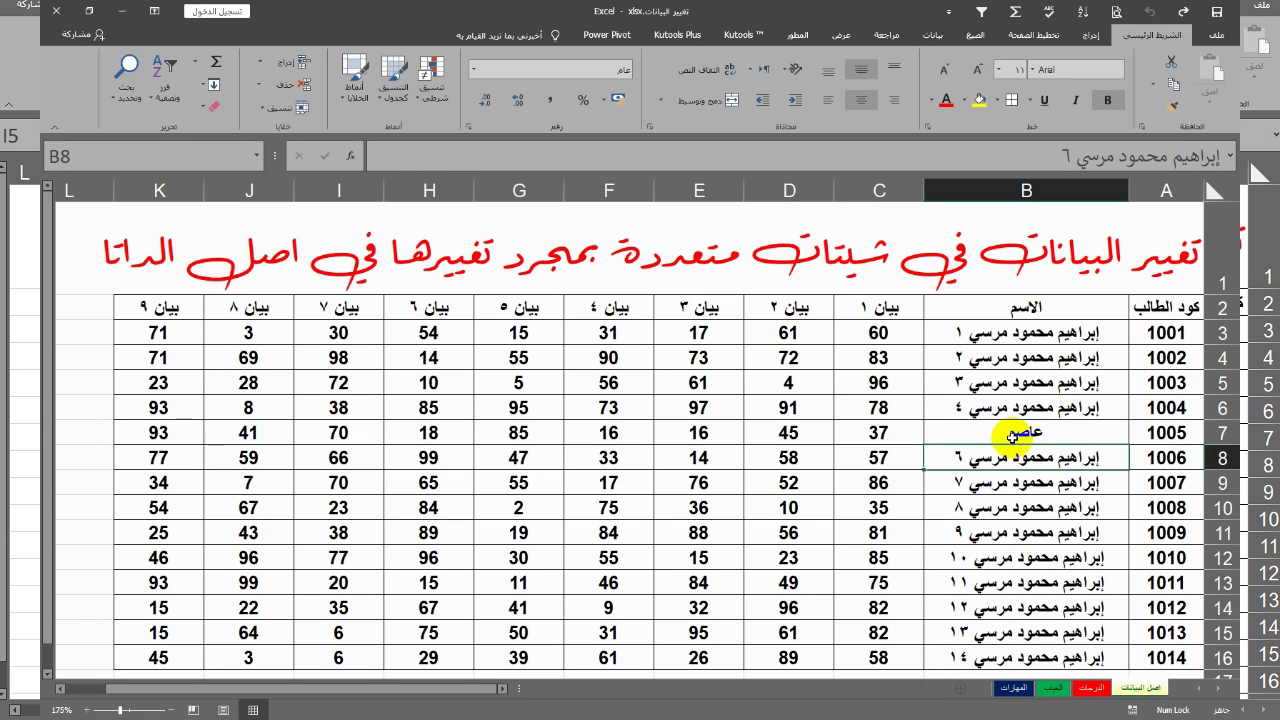
Check student 1005's name on the الدرجات, الغياب and المهارات sheets
{"action": "left_click", "coordinate": [1091, 688]}
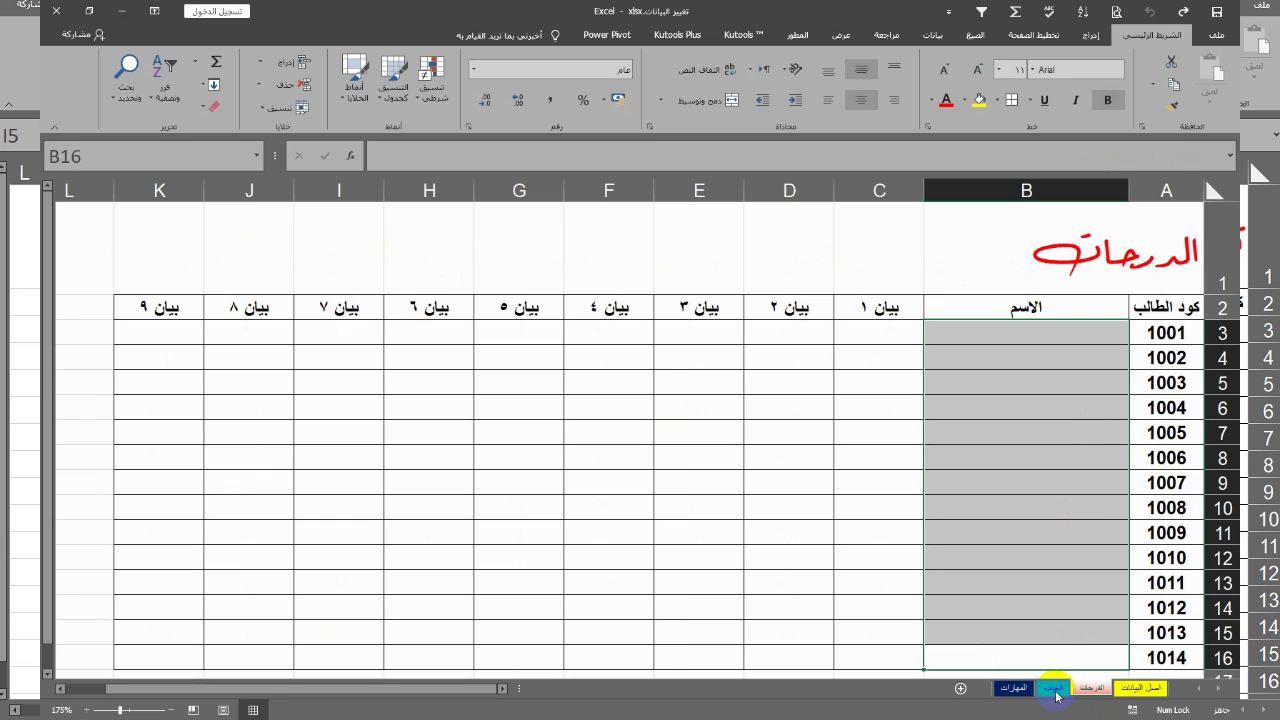
{"action": "left_click", "coordinate": [1057, 692]}
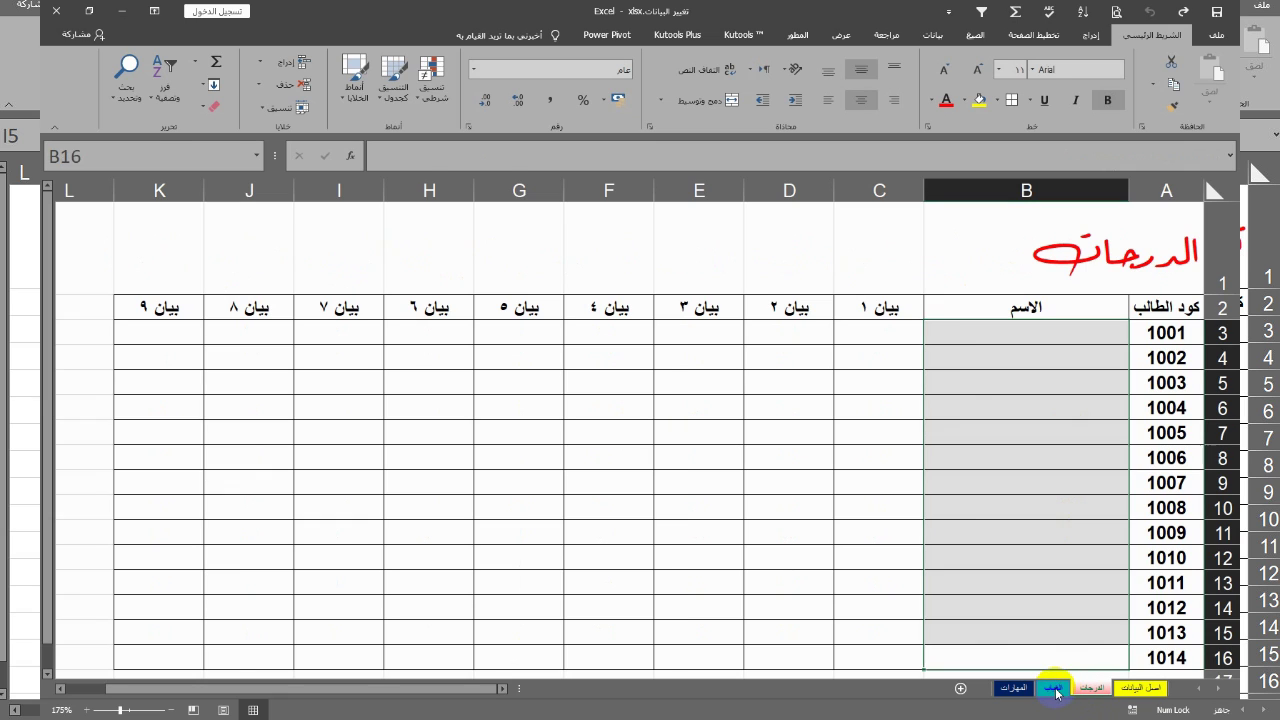
{"action": "left_click", "coordinate": [1045, 432]}
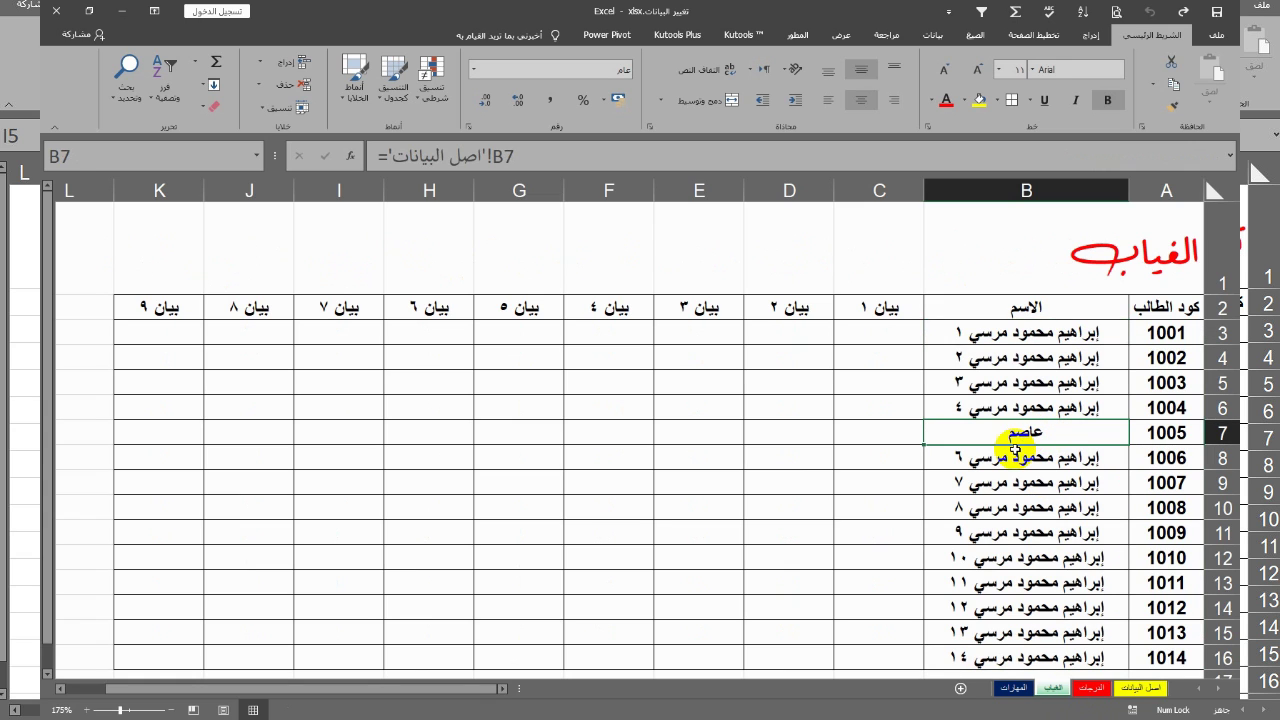
{"action": "left_click", "coordinate": [1011, 694]}
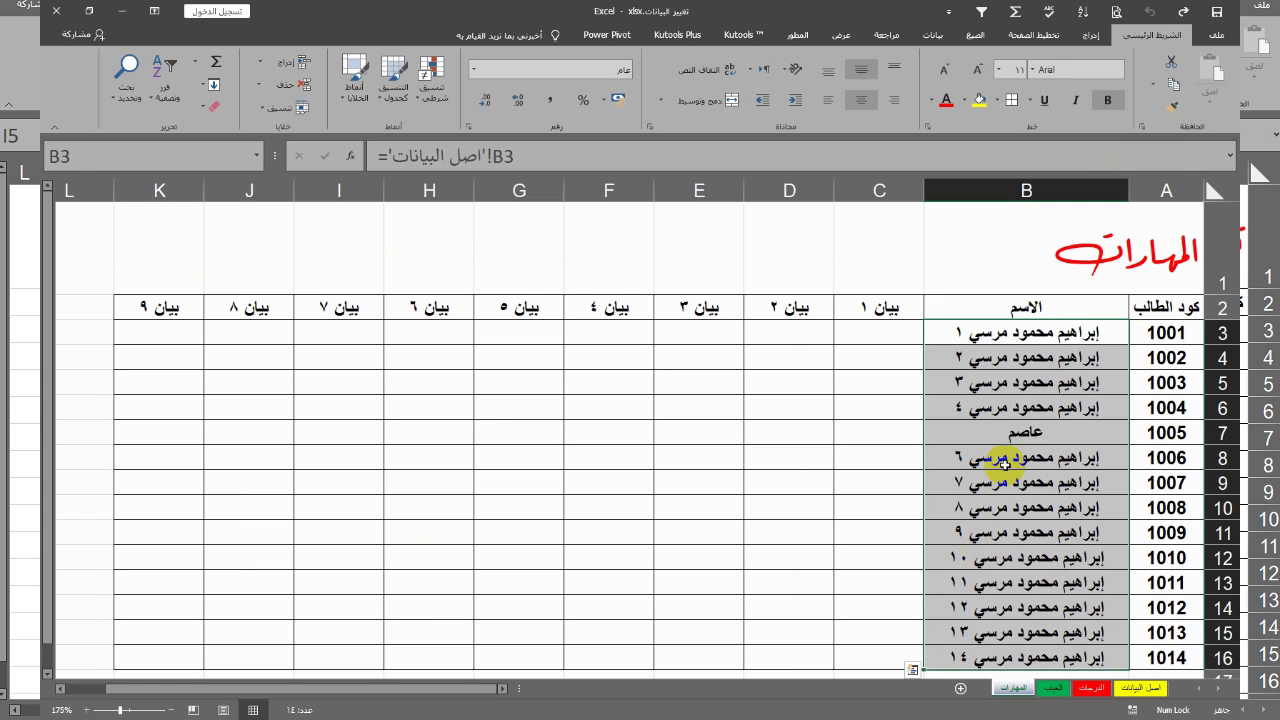
{"action": "left_click", "coordinate": [1130, 690]}
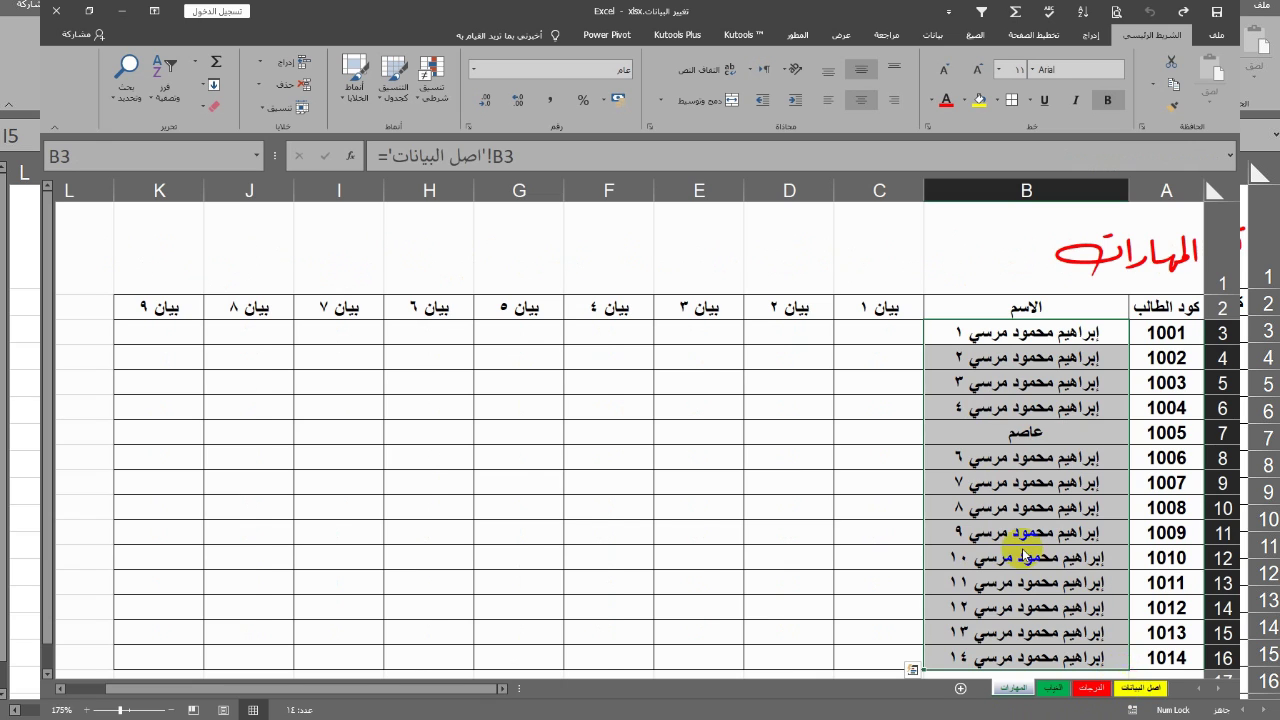
Edit student 1005's name in B7 again, fixing a typo and extending it
{"action": "left_click", "coordinate": [971, 440]}
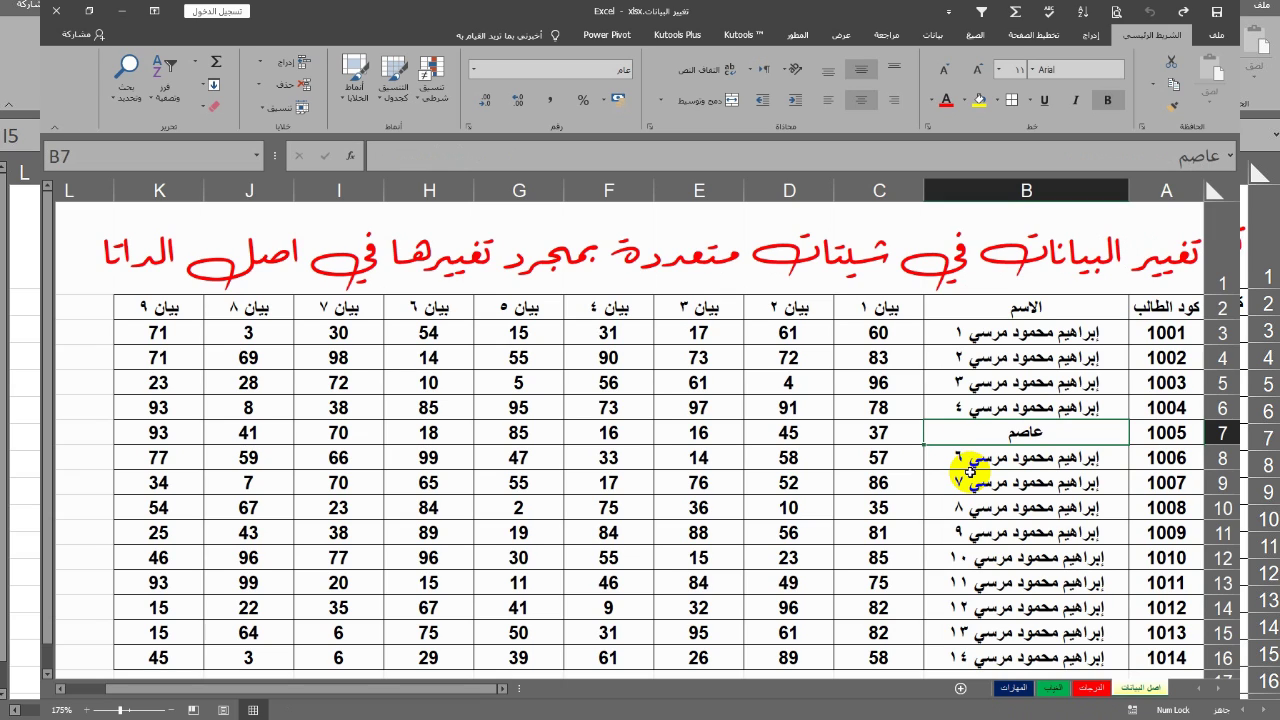
{"action": "key", "text": "F2"}
{"action": "type", "text": "نابر"}
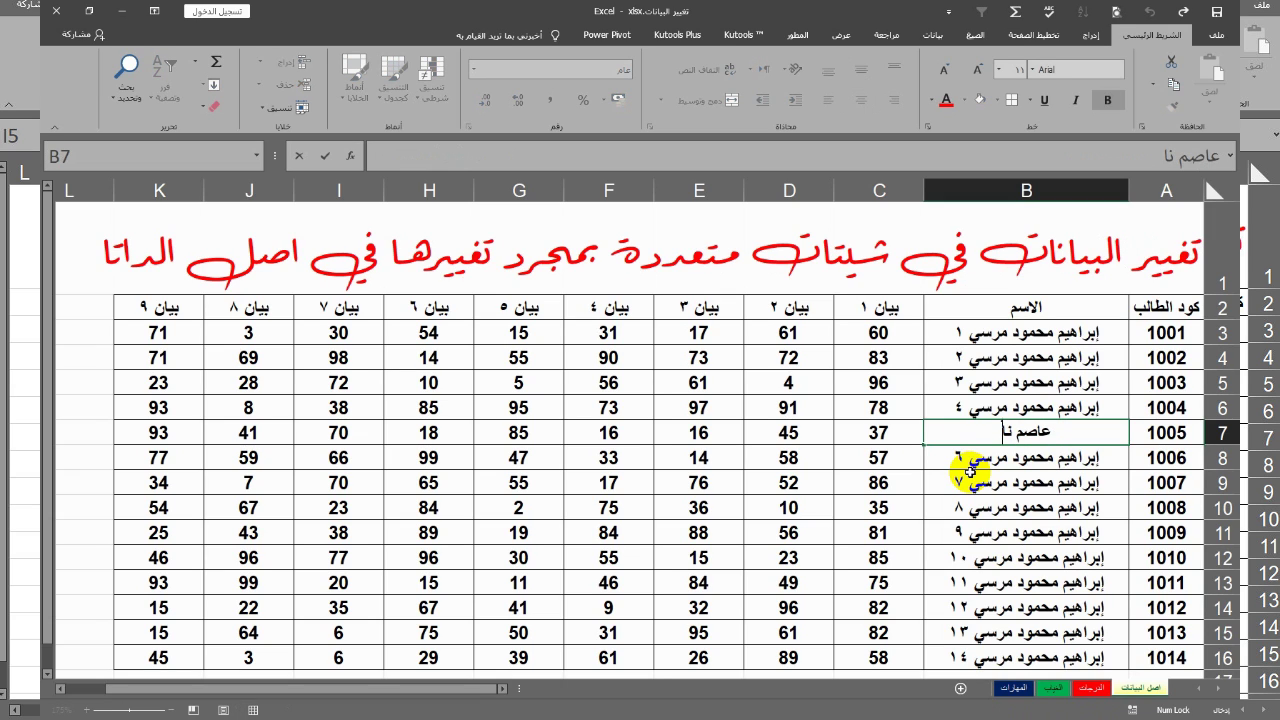
{"action": "key", "text": "BackSpace"}
{"action": "key", "text": "BackSpace"}
{"action": "key", "text": "BackSpace"}
{"action": "key", "text": "BackSpace"}
{"action": "key", "text": "BackSpace"}
{"action": "type", "text": "إبراهيم محم"}
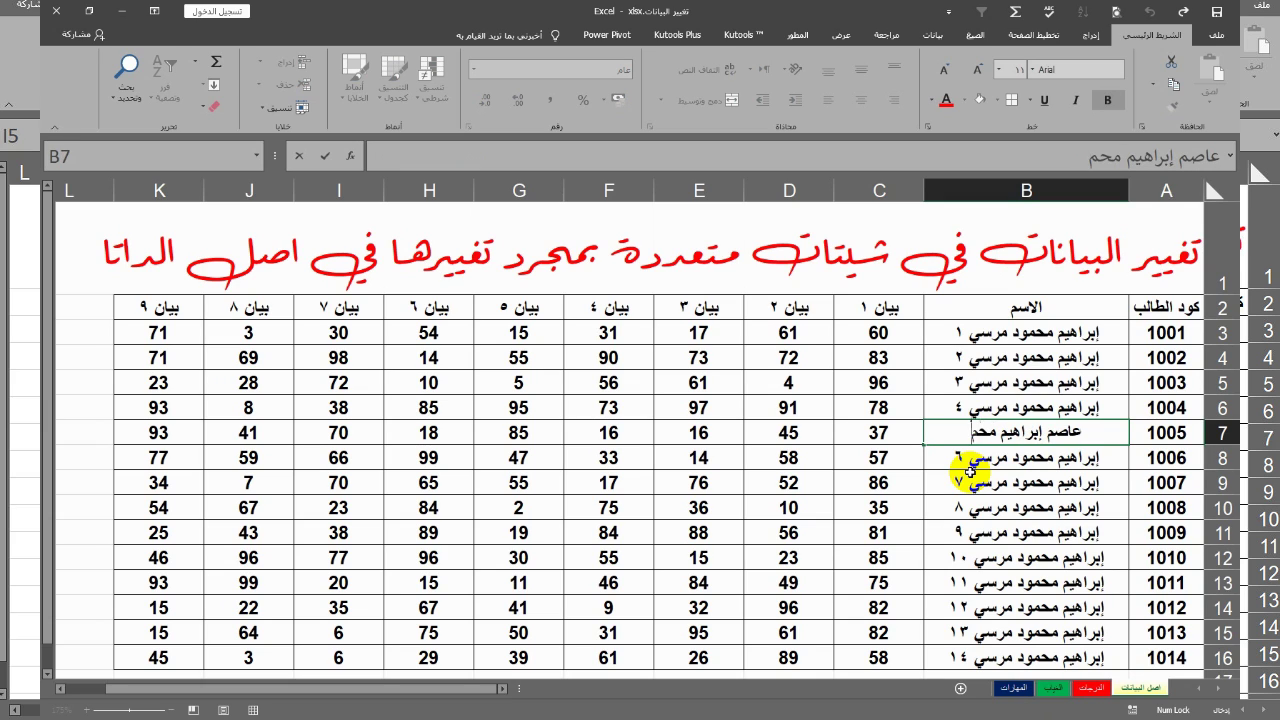
{"action": "type", "text": "ود مرسي"}
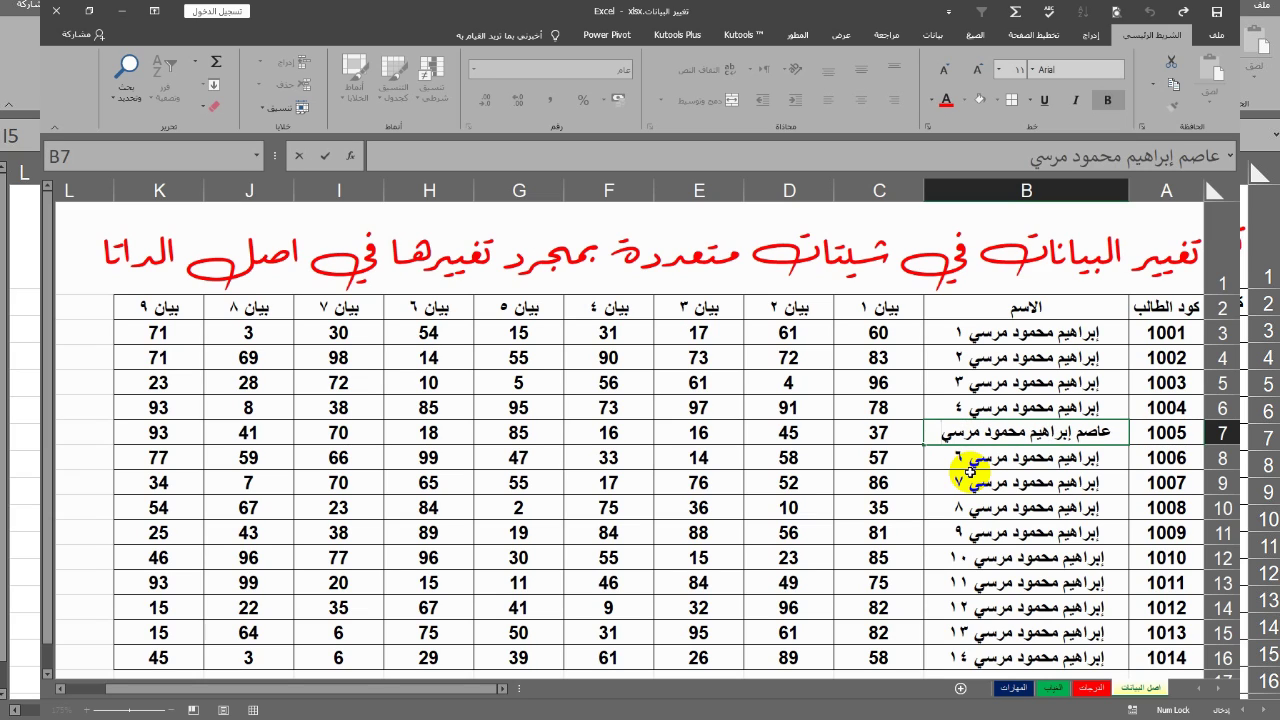
{"action": "left_click", "coordinate": [988, 484]}
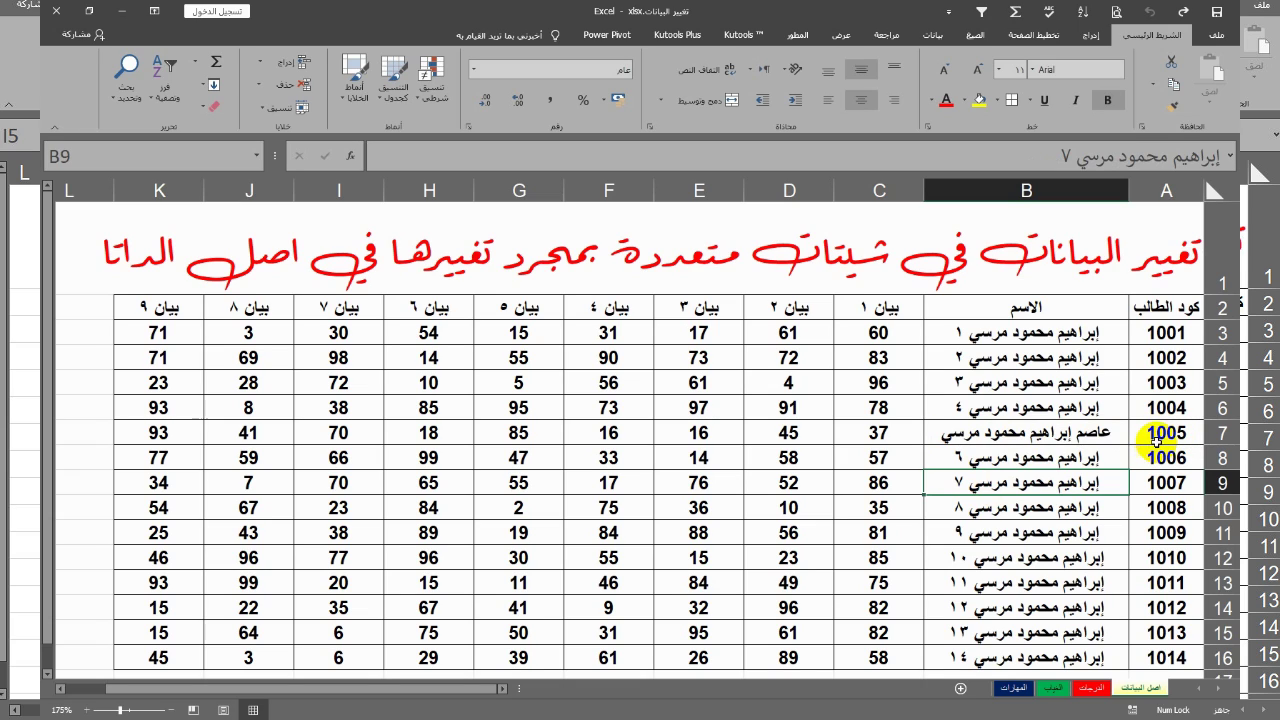
Verify the updated name on الغياب and المهارات, then select B3 on الدرجات
{"action": "left_click", "coordinate": [1054, 688]}
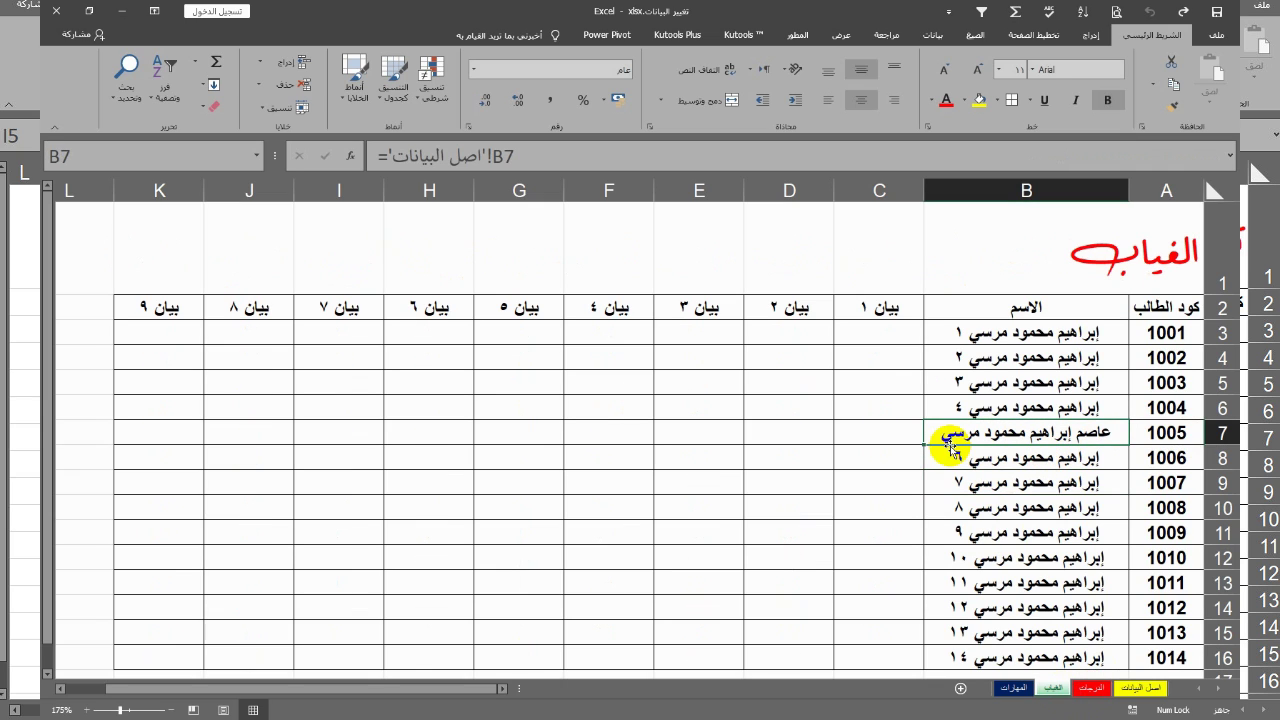
{"action": "left_click", "coordinate": [1008, 690]}
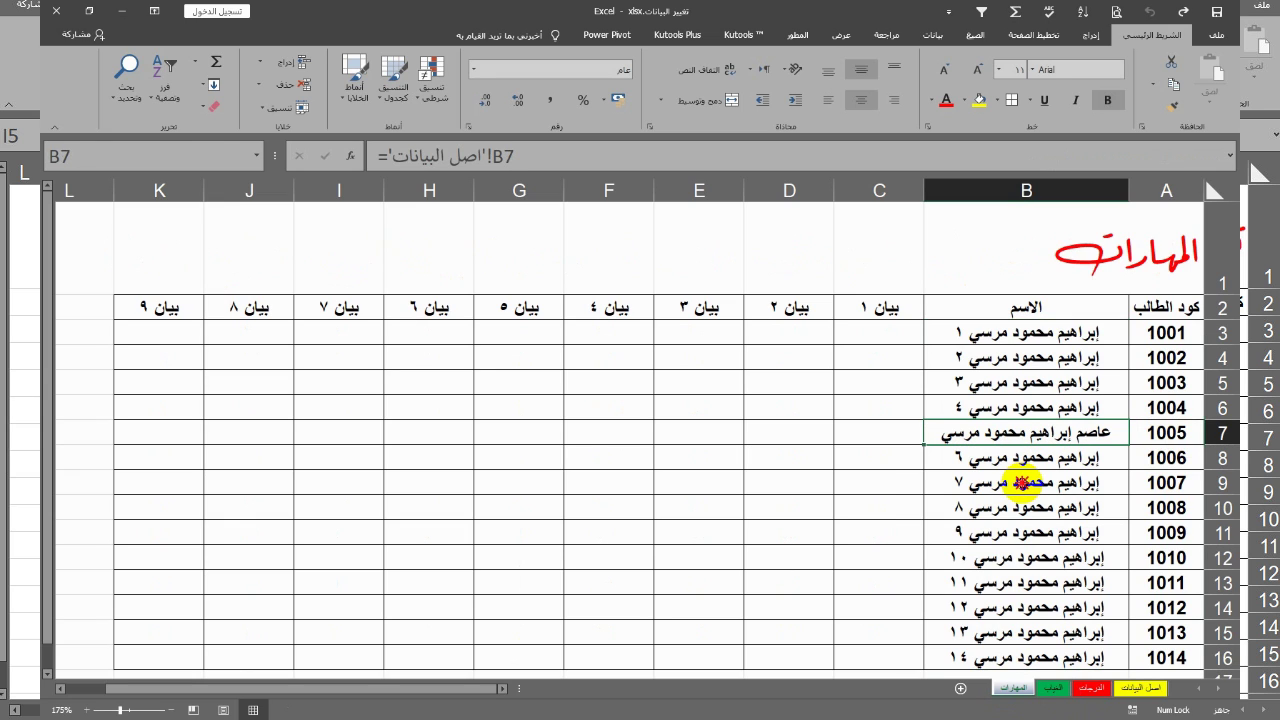
{"action": "left_click", "coordinate": [1020, 483]}
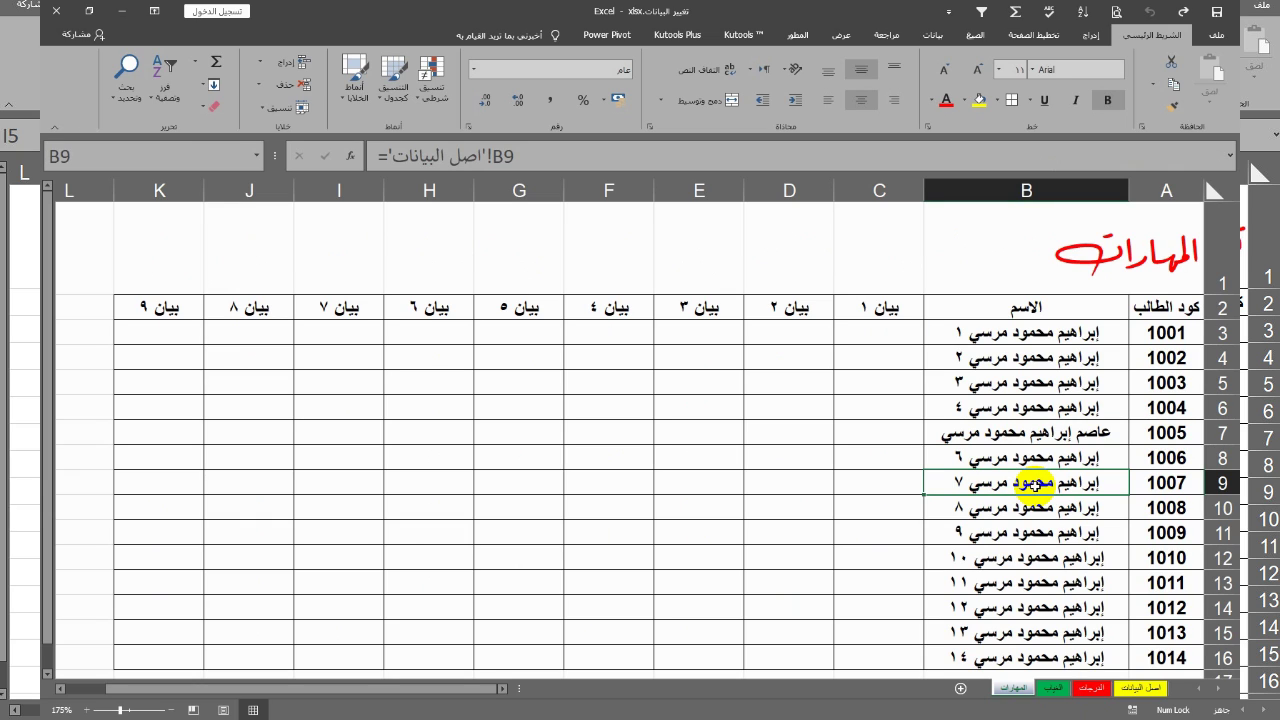
{"action": "left_click", "coordinate": [1092, 688]}
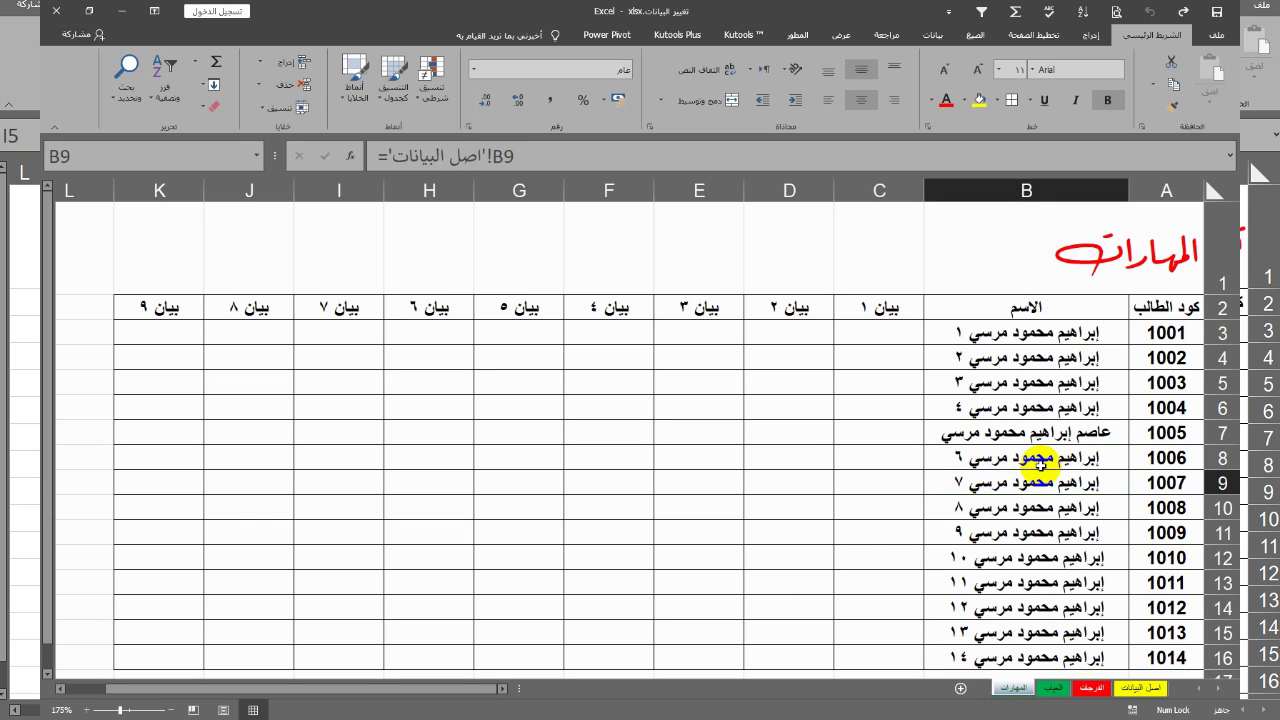
{"action": "left_click", "coordinate": [1048, 330]}
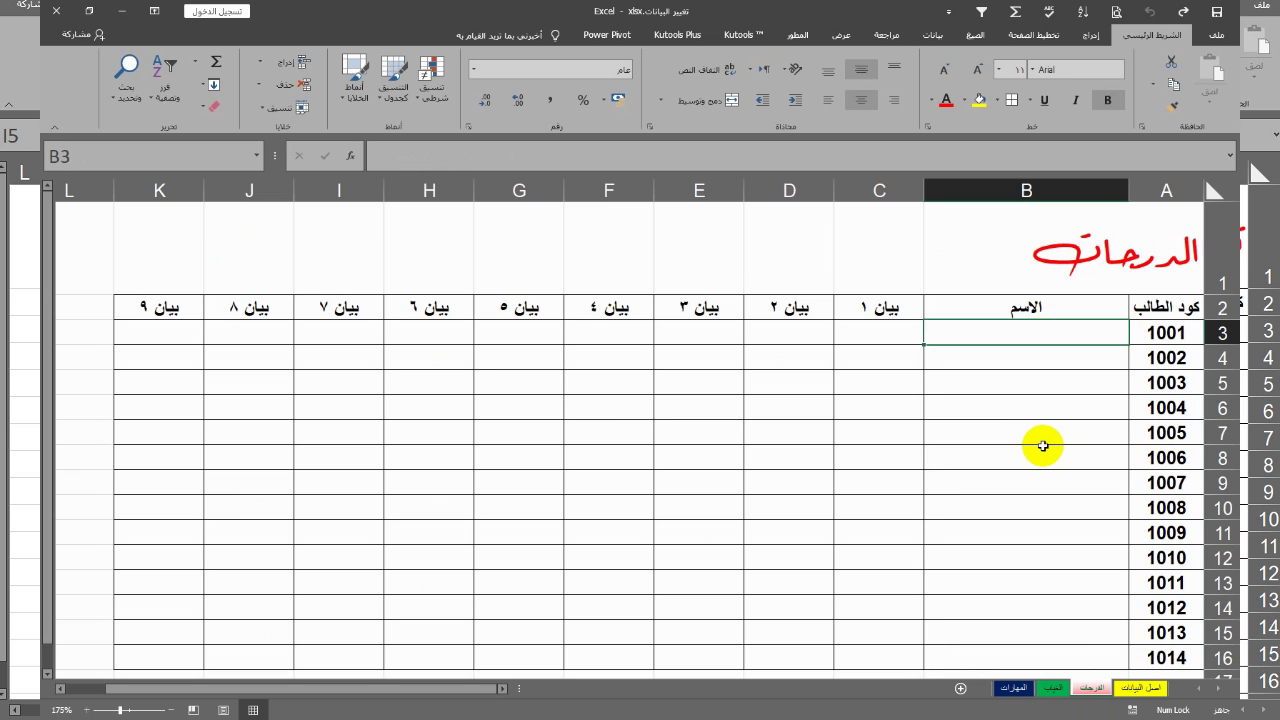
Enter ='اصل البيانات'!B3 in B3, fill it to B16, and select B3:B16
{"action": "type", "text": "="}
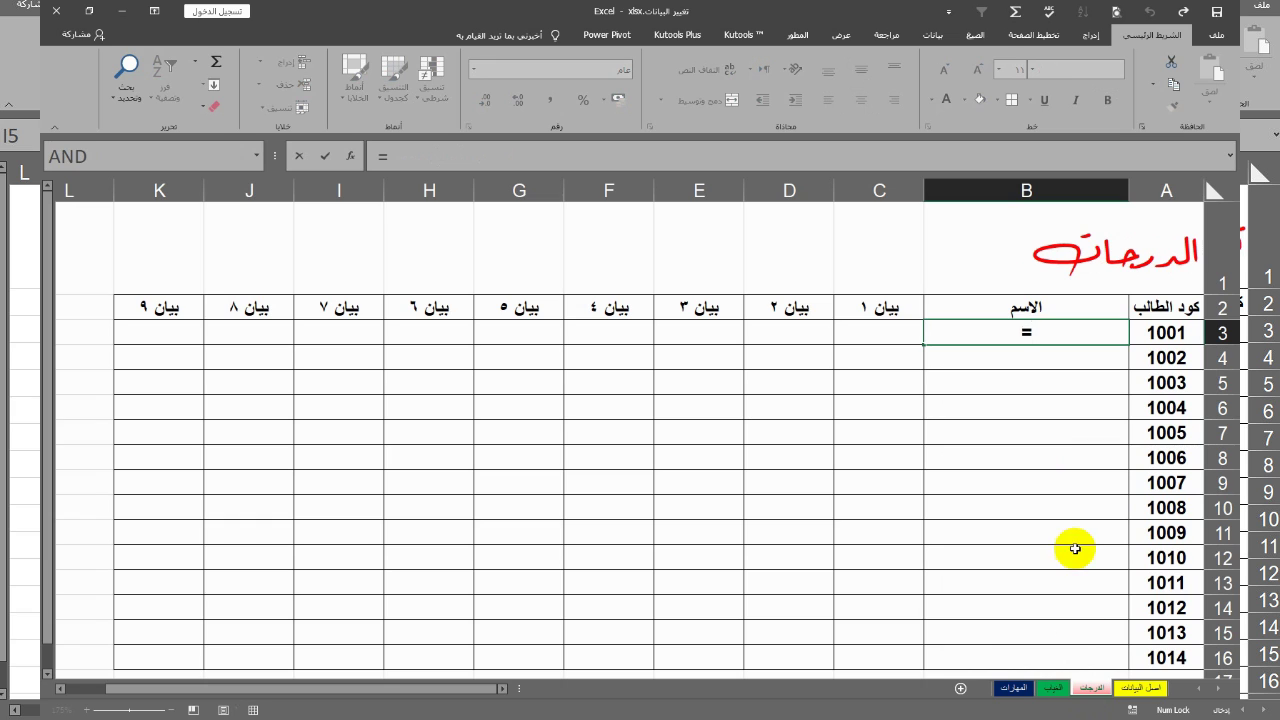
{"action": "left_click", "coordinate": [1127, 690]}
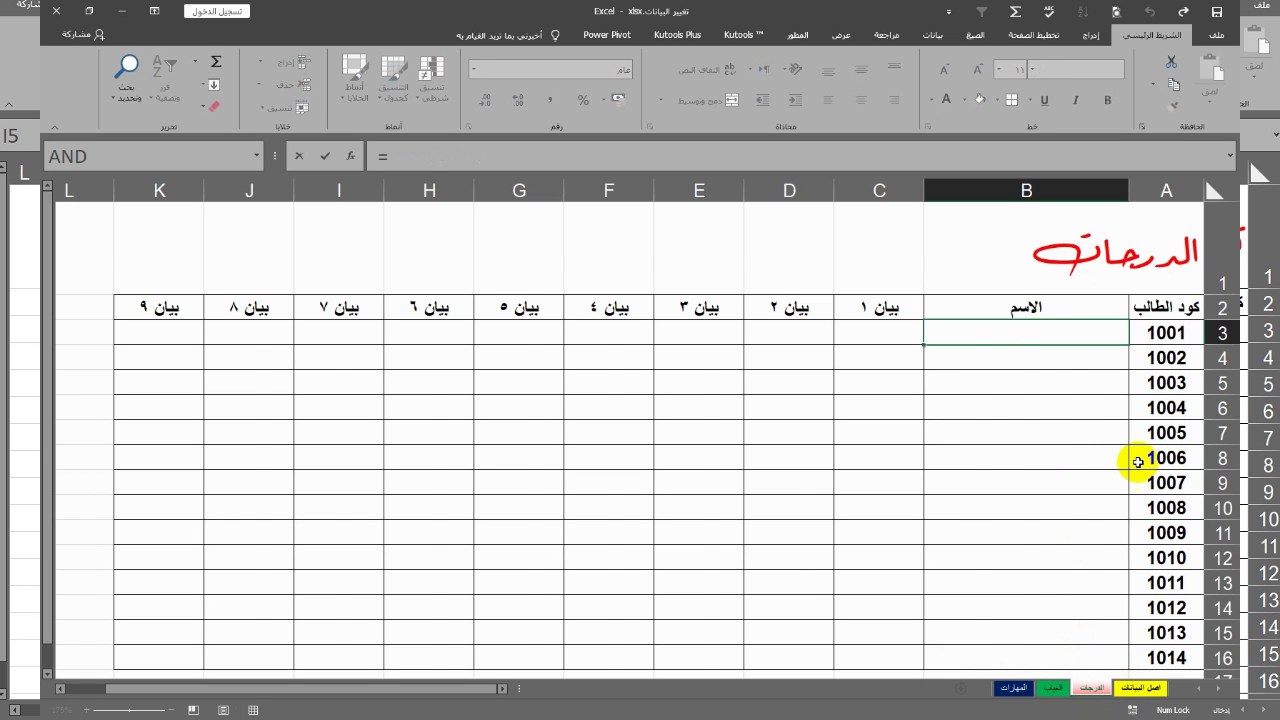
{"action": "left_click", "coordinate": [1088, 340]}
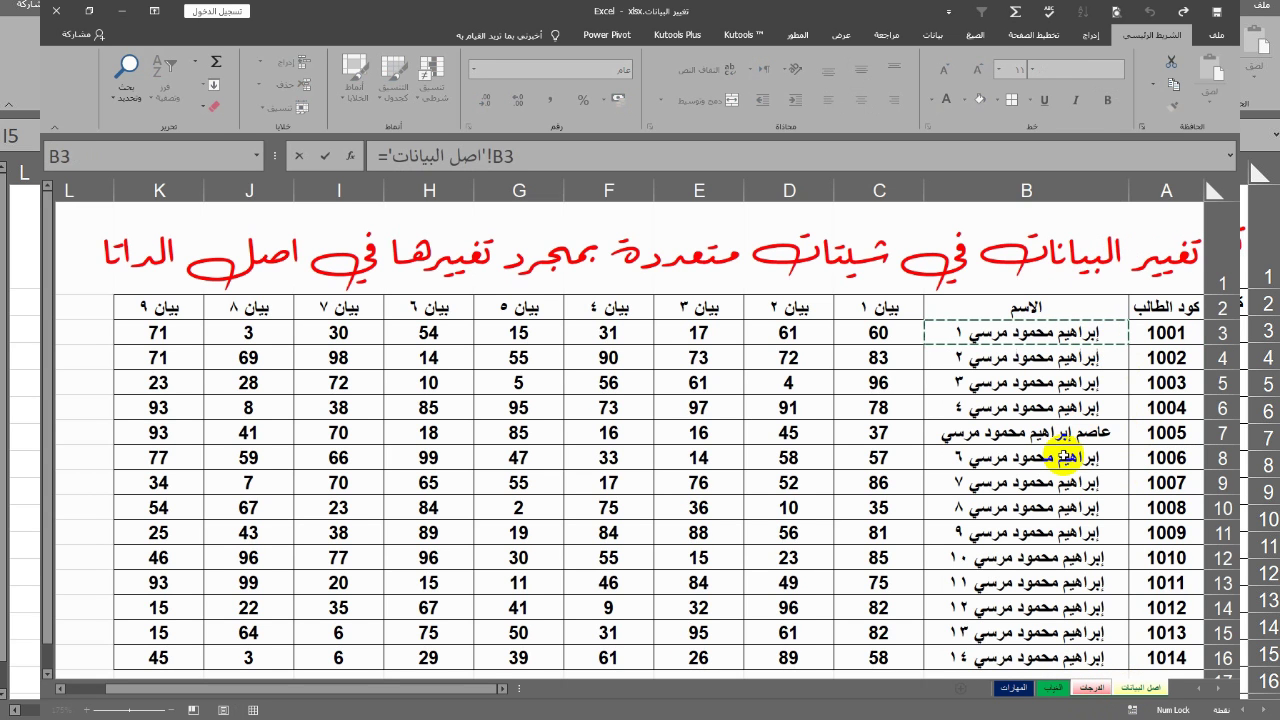
{"action": "key", "text": "Return"}
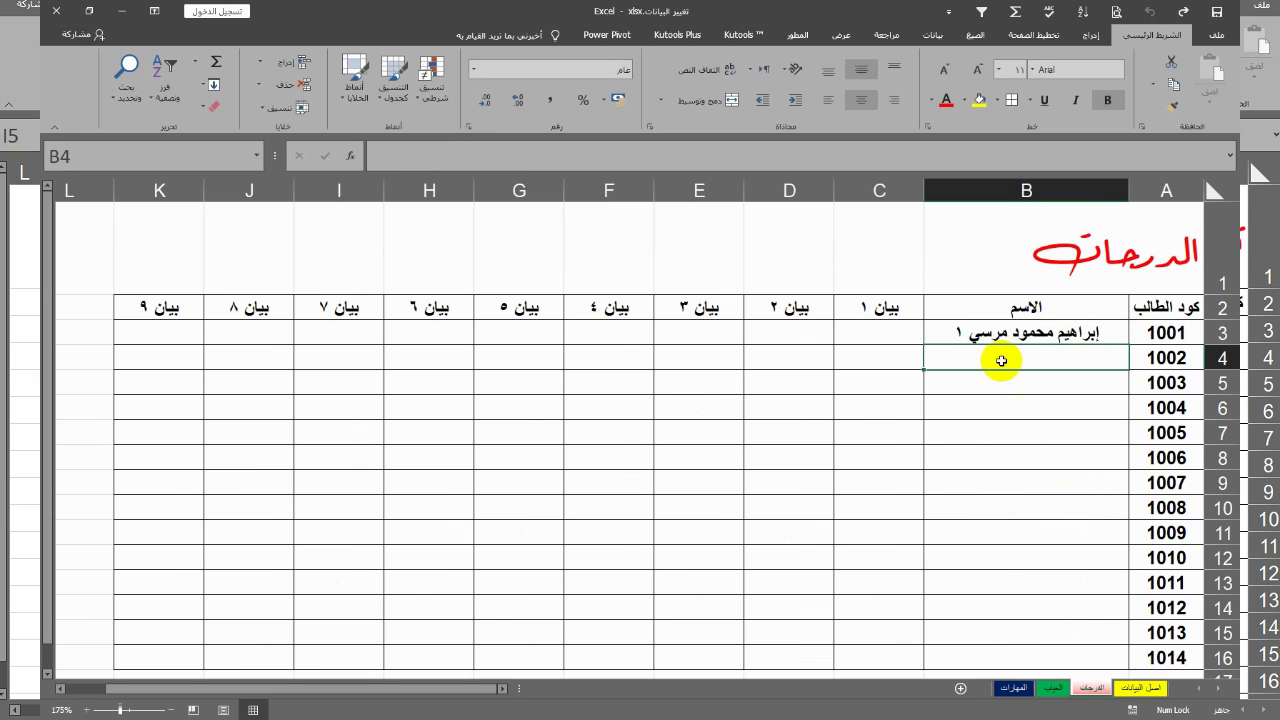
{"action": "left_click", "coordinate": [1003, 338]}
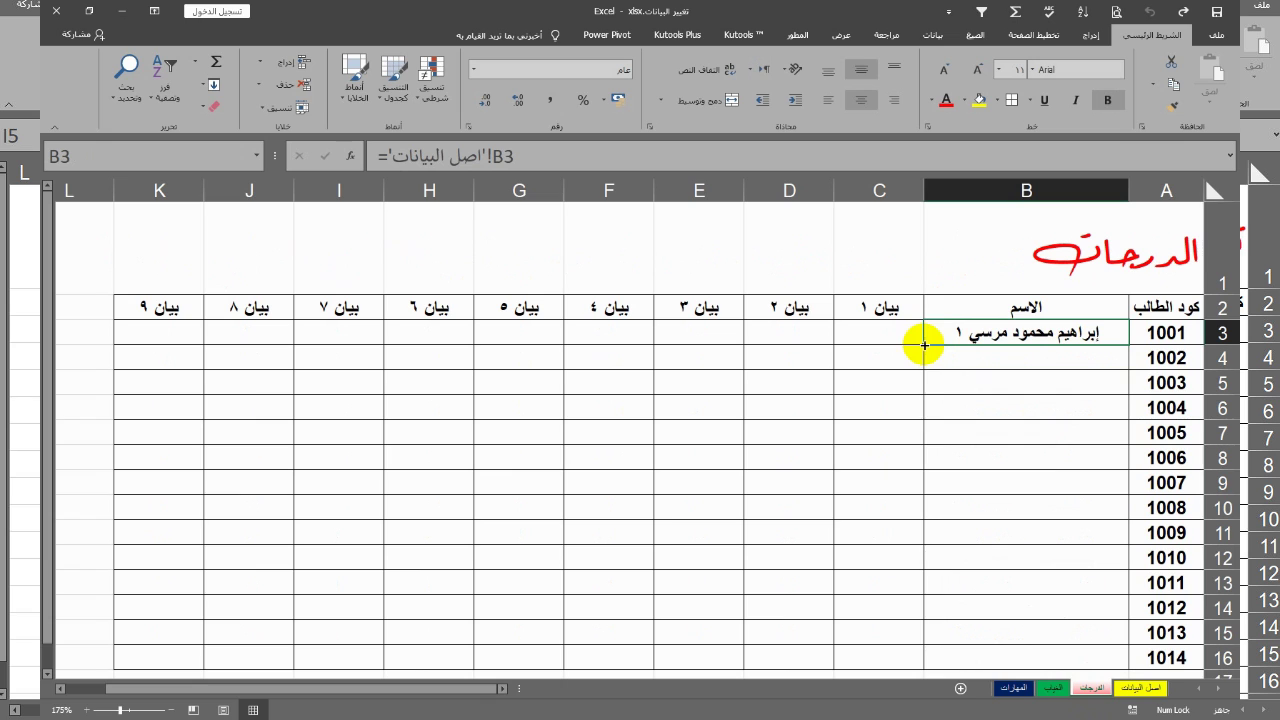
{"action": "left_click_drag", "start_coordinate": [926, 345], "coordinate": [931, 662]}
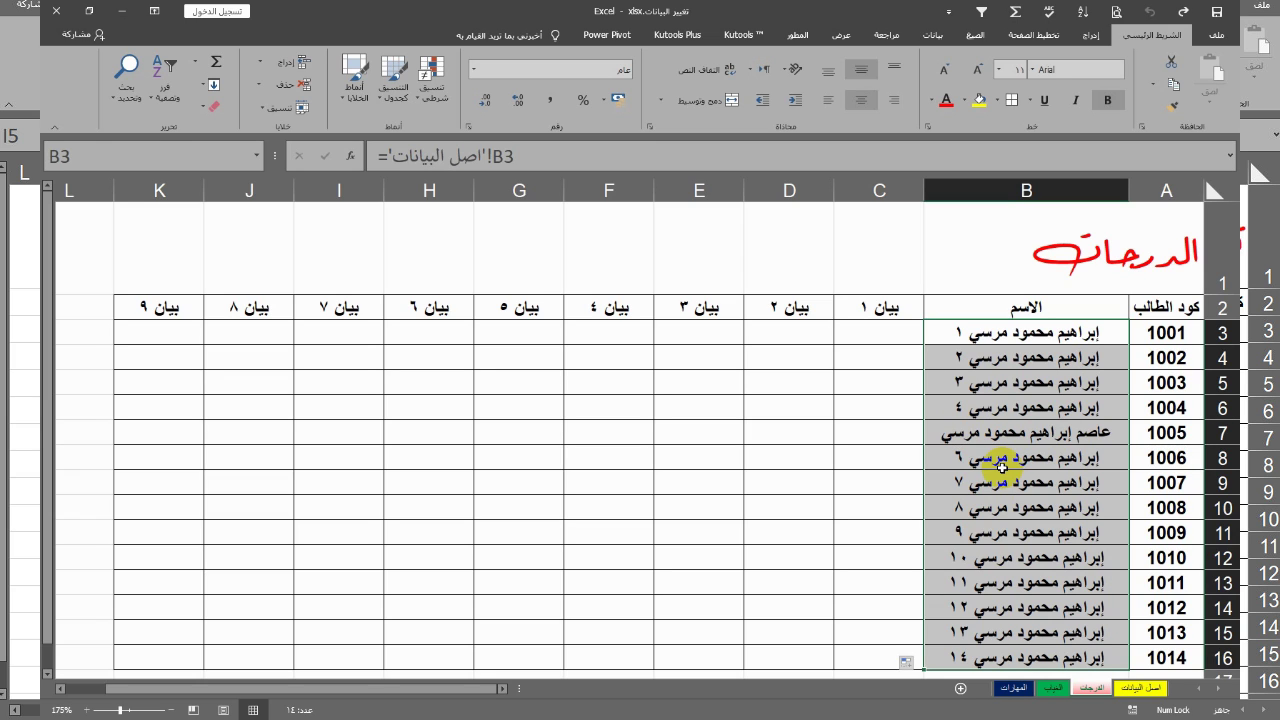
{"action": "left_click", "coordinate": [986, 485]}
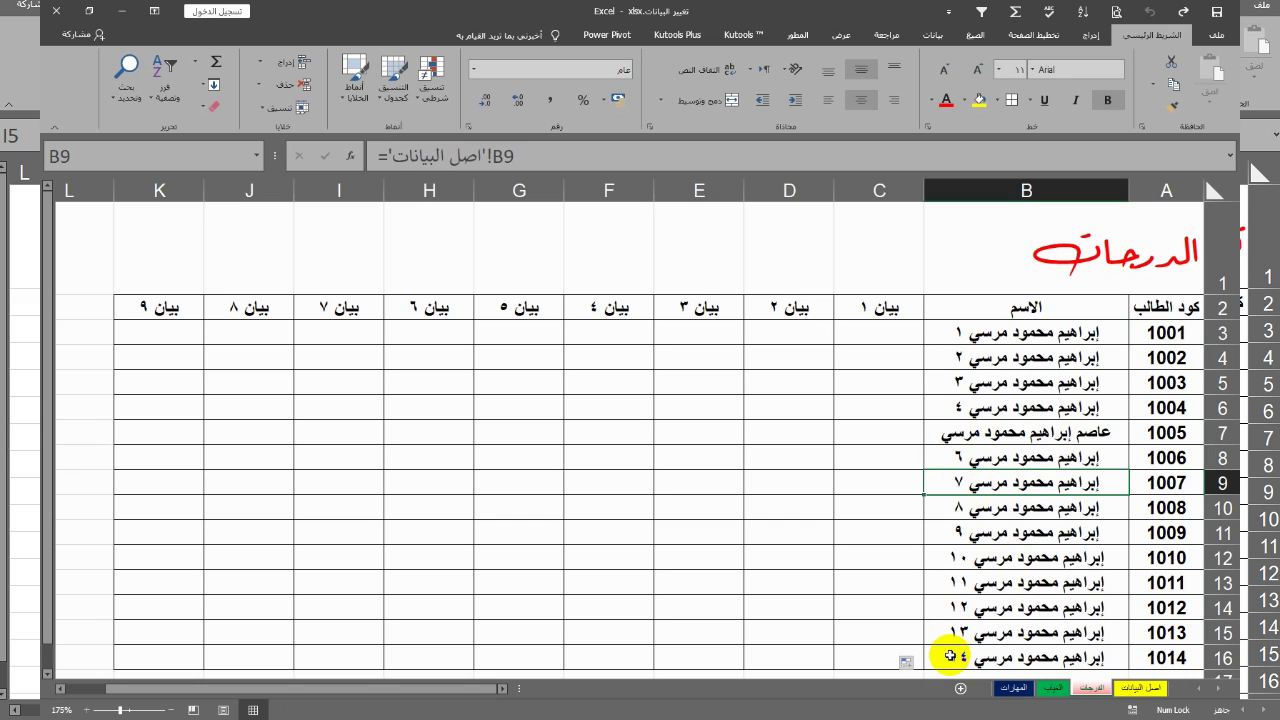
{"action": "left_click_drag", "start_coordinate": [950, 655], "coordinate": [975, 335]}
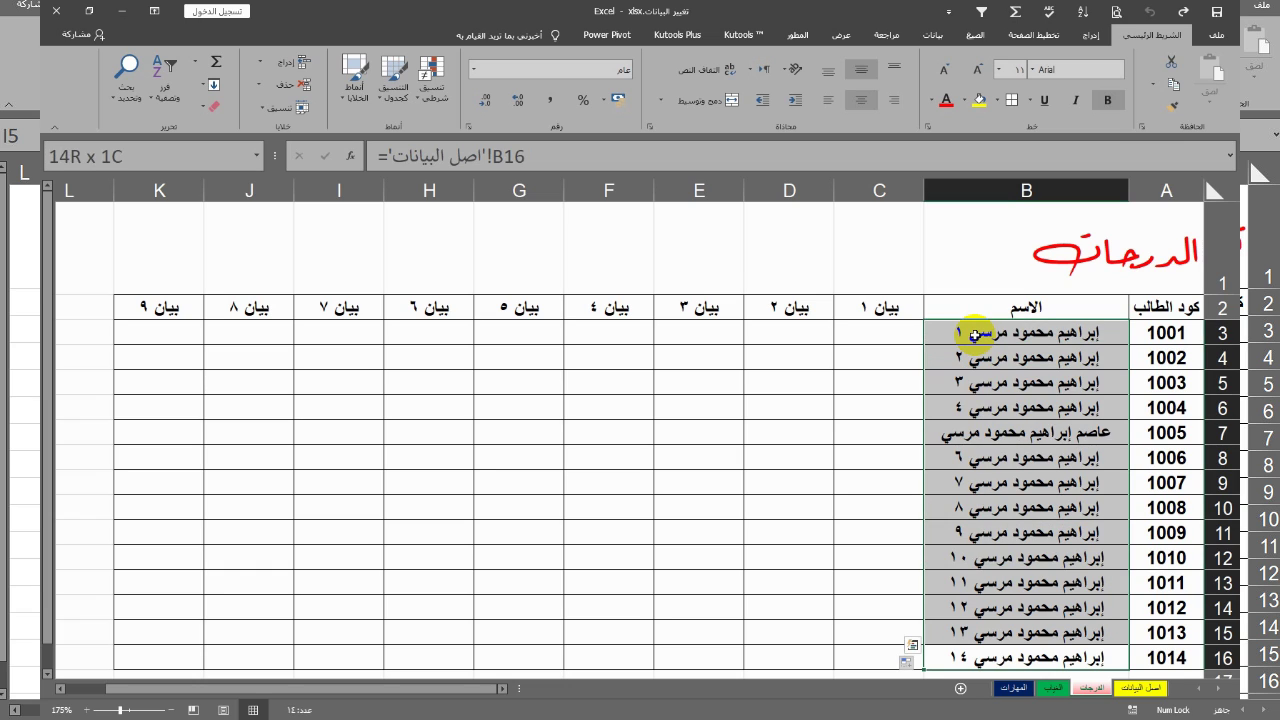
Delete the B3:B16 name links on the grades, absence and skills sheets, ending on الدرجات
{"action": "key", "text": "Delete"}
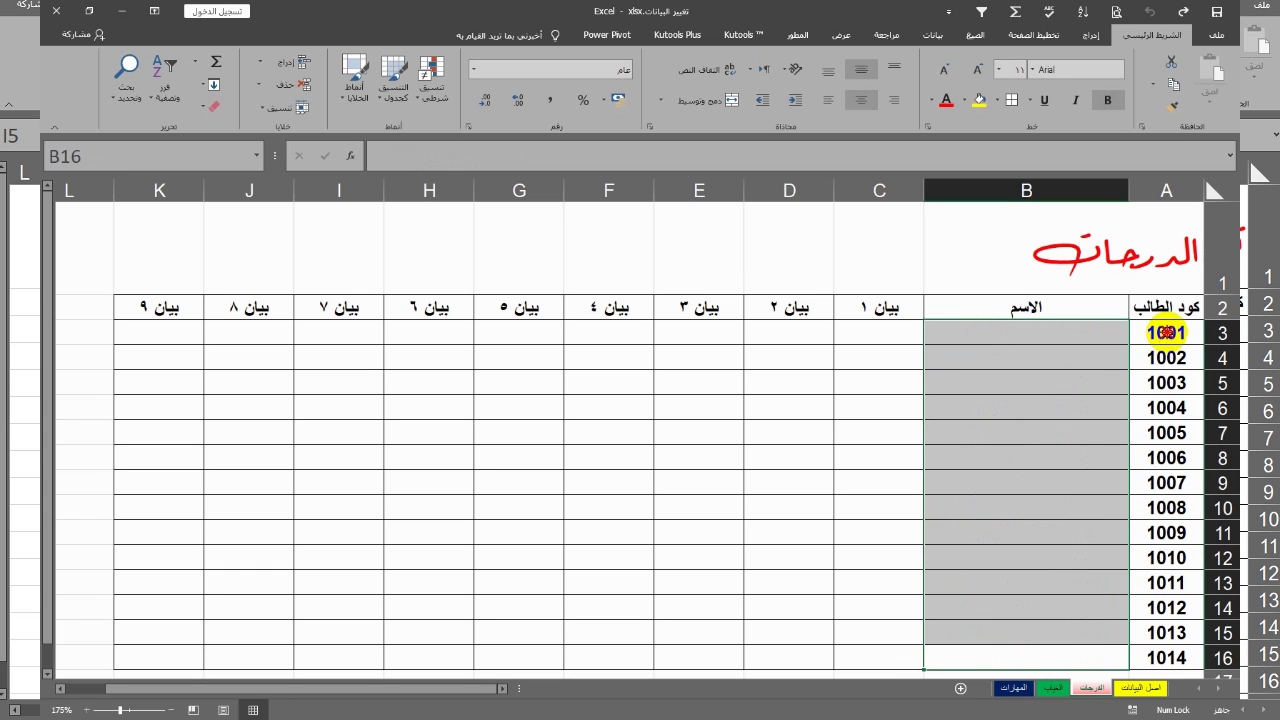
{"action": "left_click", "coordinate": [1166, 332]}
{"action": "left_click", "coordinate": [1046, 337]}
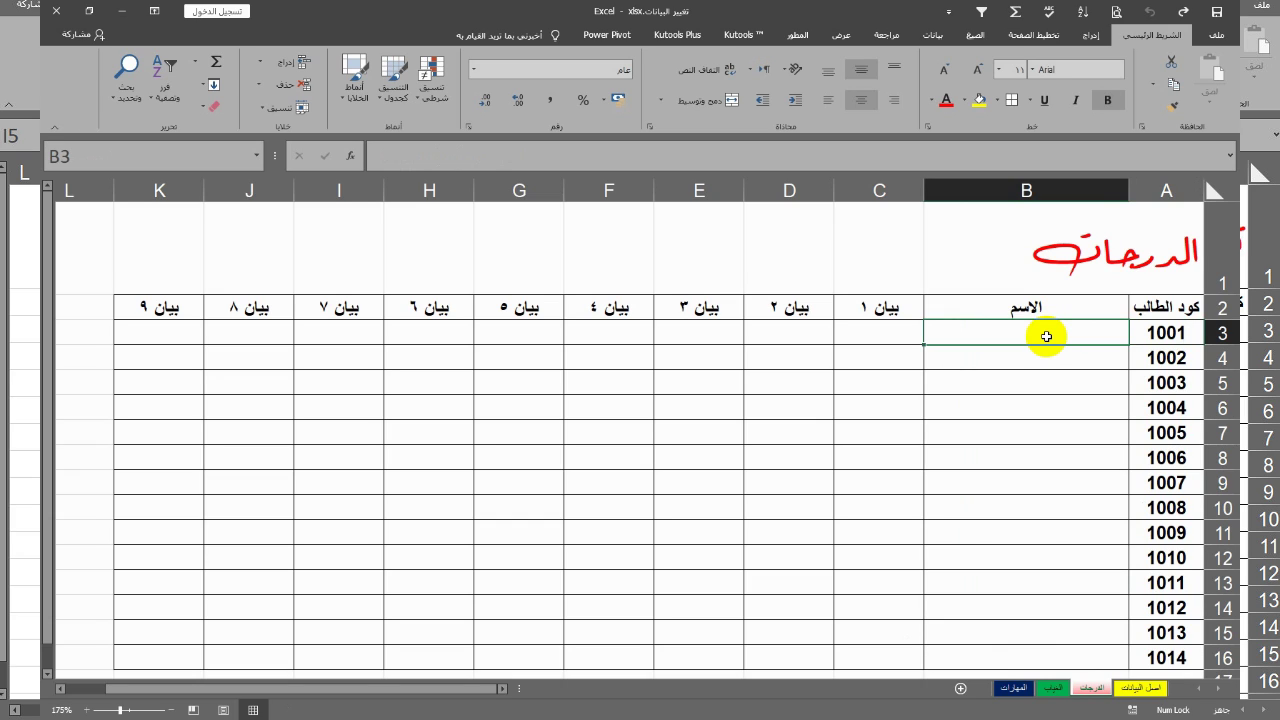
{"action": "left_click", "coordinate": [1053, 688]}
{"action": "left_click_drag", "start_coordinate": [1025, 657], "coordinate": [1030, 337]}
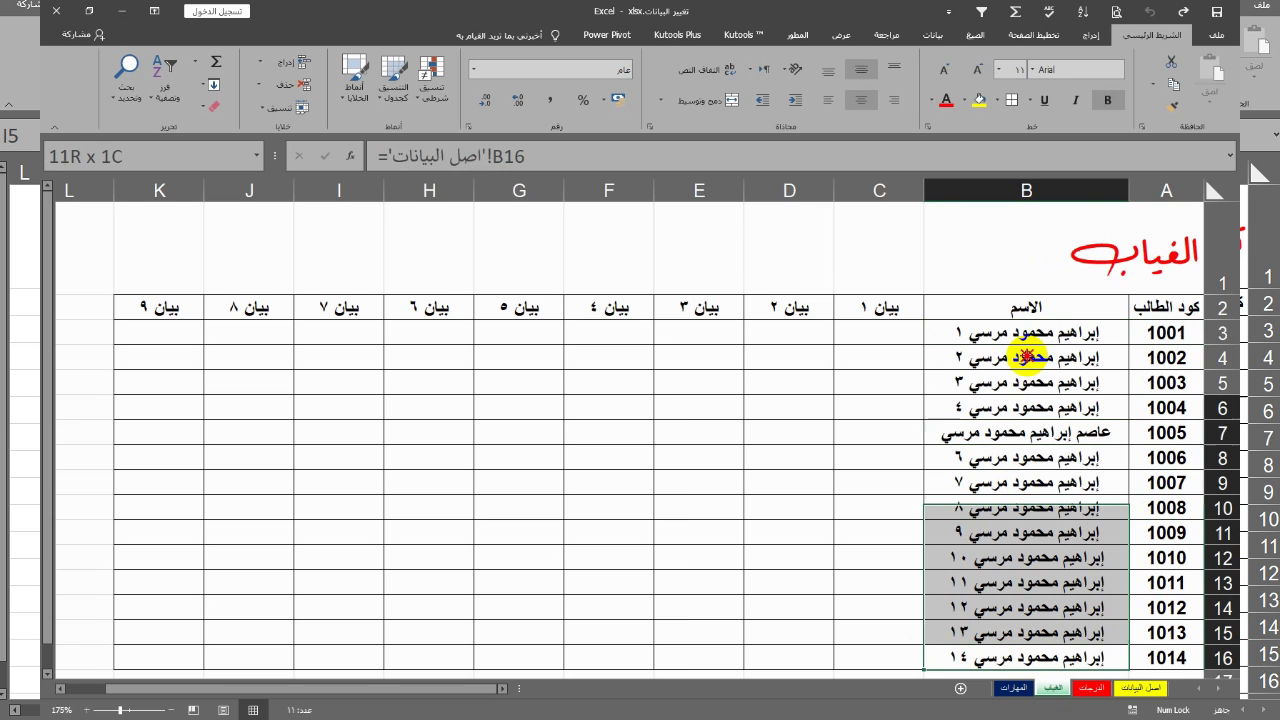
{"action": "key", "text": "Delete"}
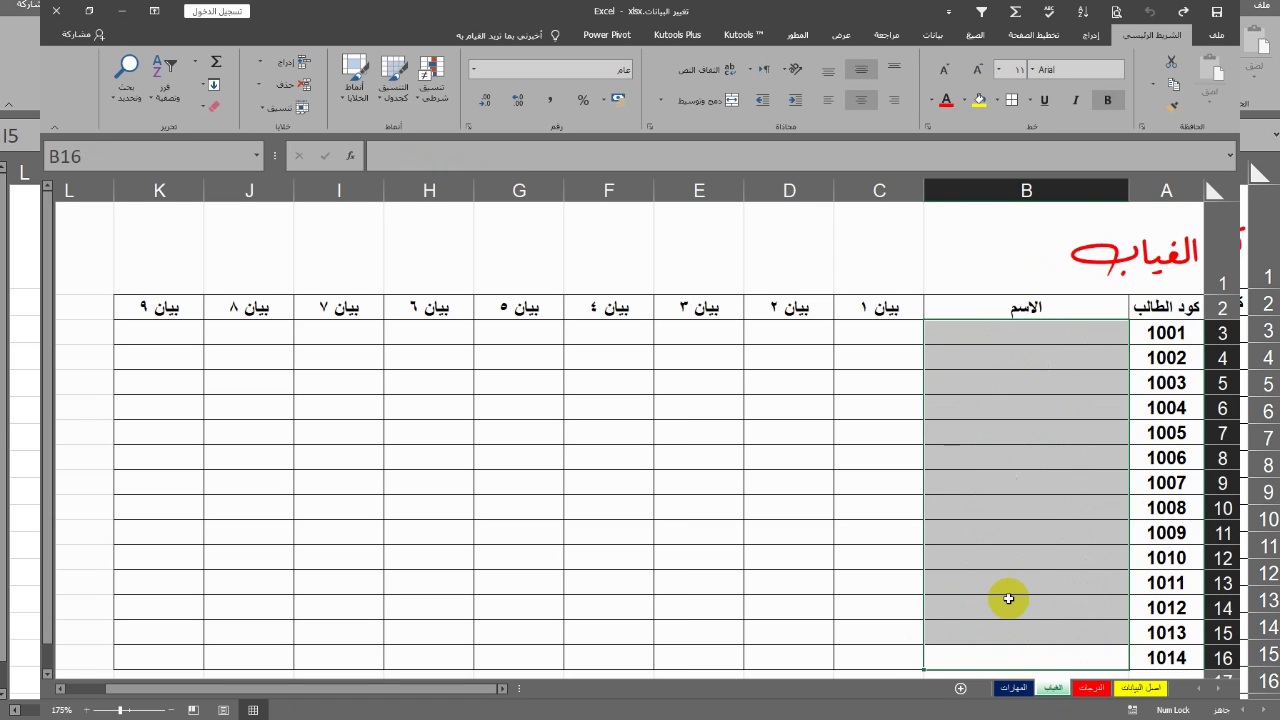
{"action": "left_click", "coordinate": [1013, 688]}
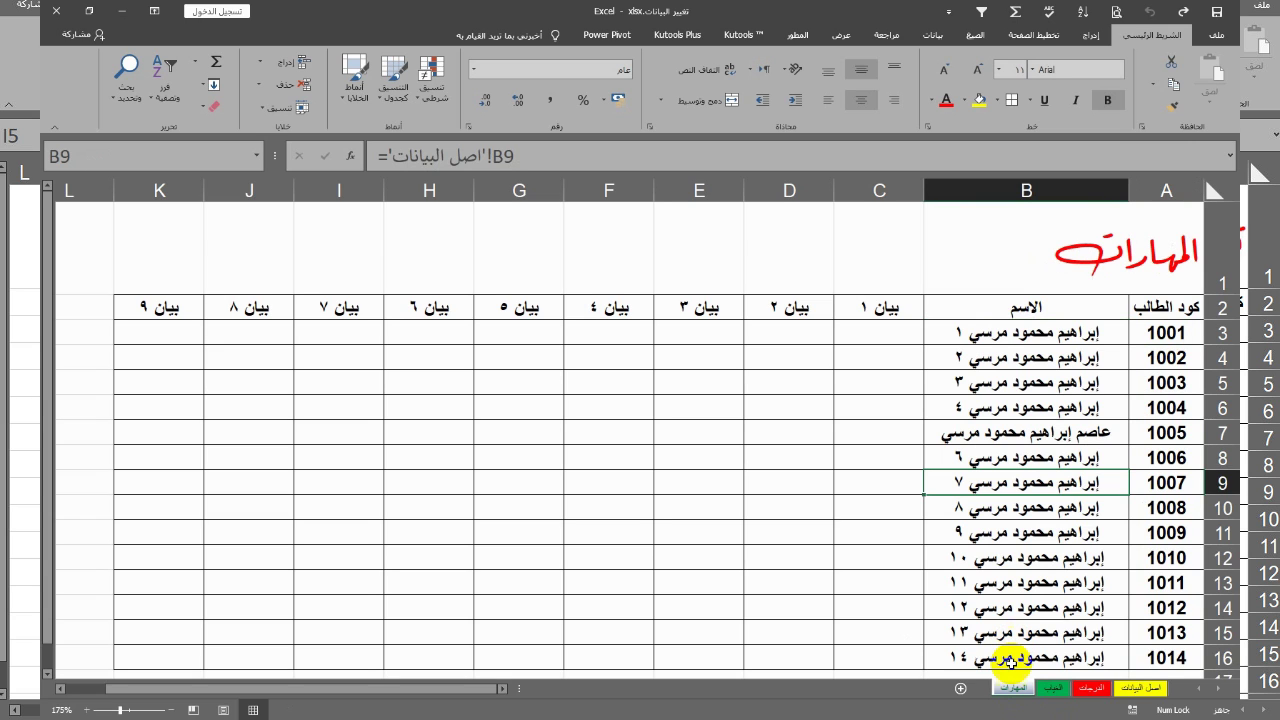
{"action": "left_click_drag", "start_coordinate": [1020, 660], "coordinate": [1008, 340]}
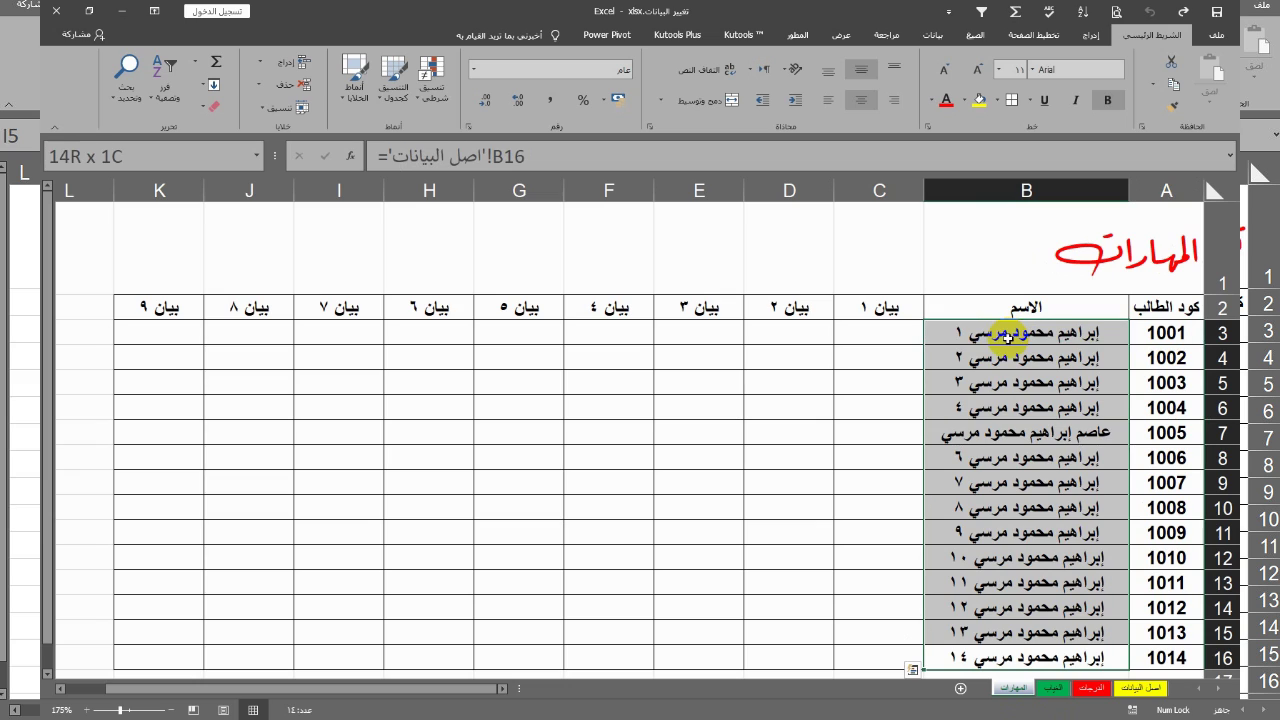
{"action": "key", "text": "Delete"}
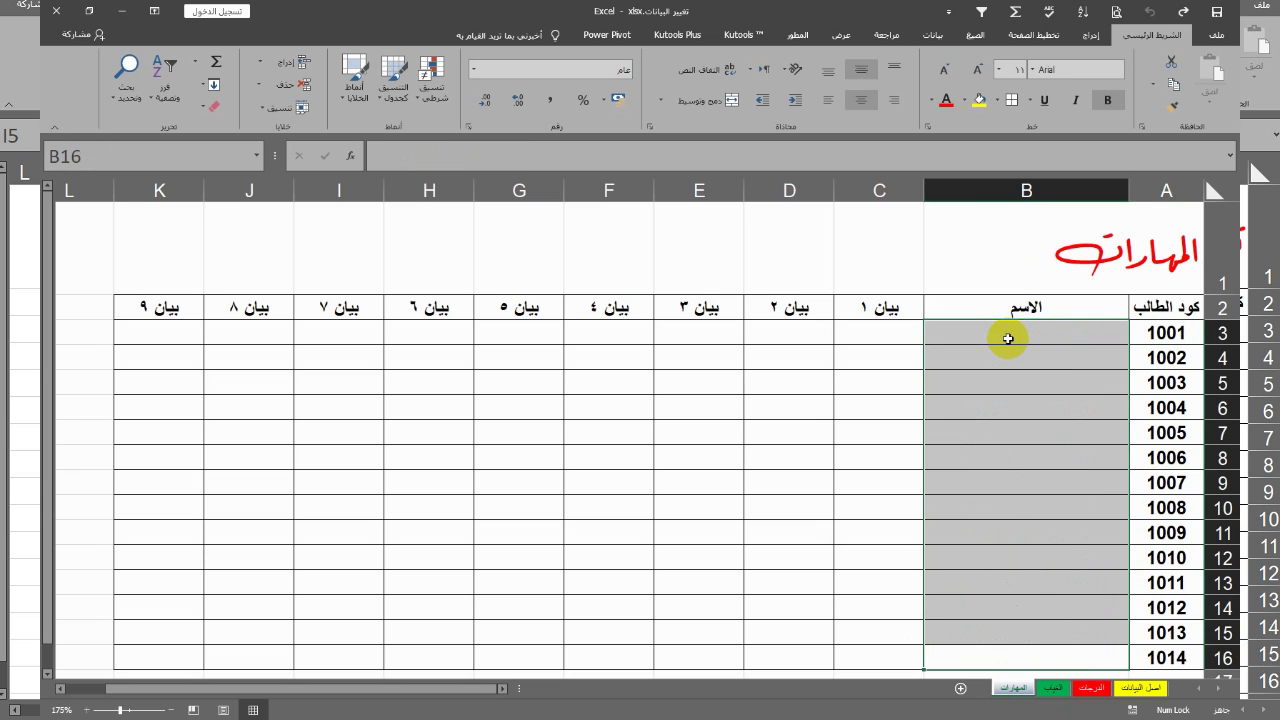
{"action": "left_click", "coordinate": [1092, 688]}
Start a VLOOKUP in B3 of الدرجات after reviewing the source data
{"action": "left_click", "coordinate": [1048, 334]}
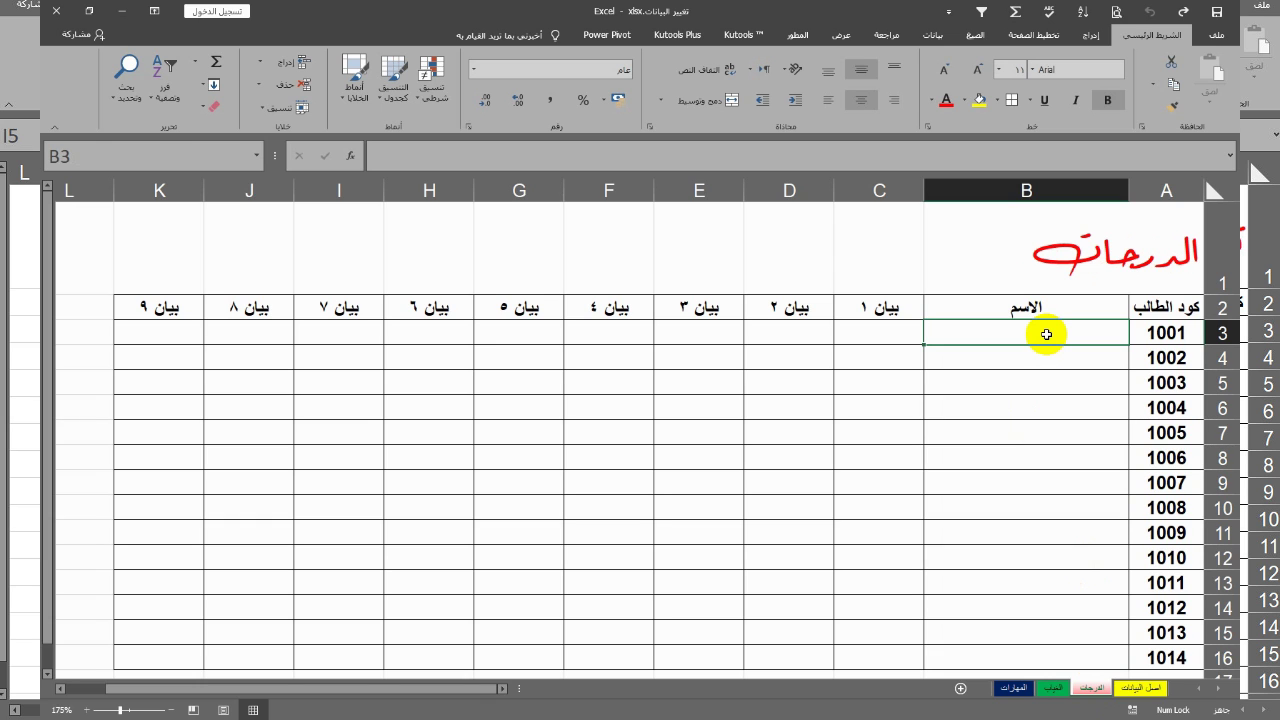
{"action": "left_click", "coordinate": [1135, 688]}
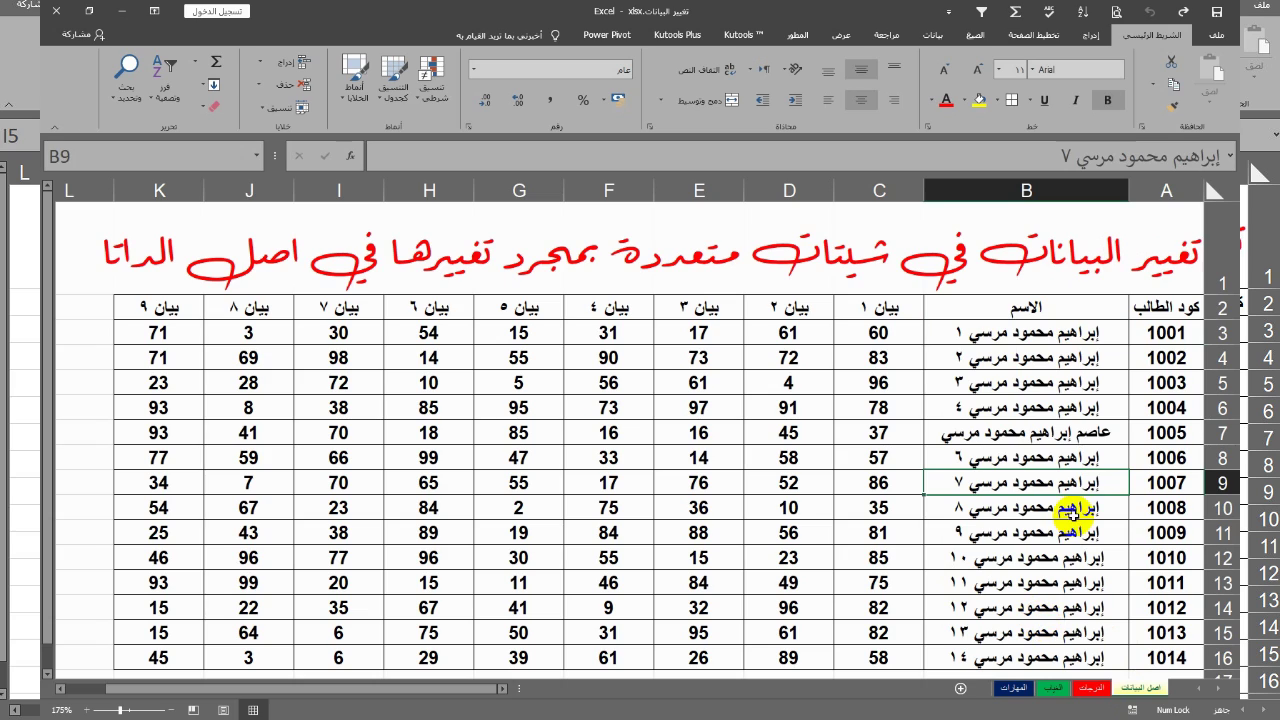
{"action": "left_click", "coordinate": [1090, 689]}
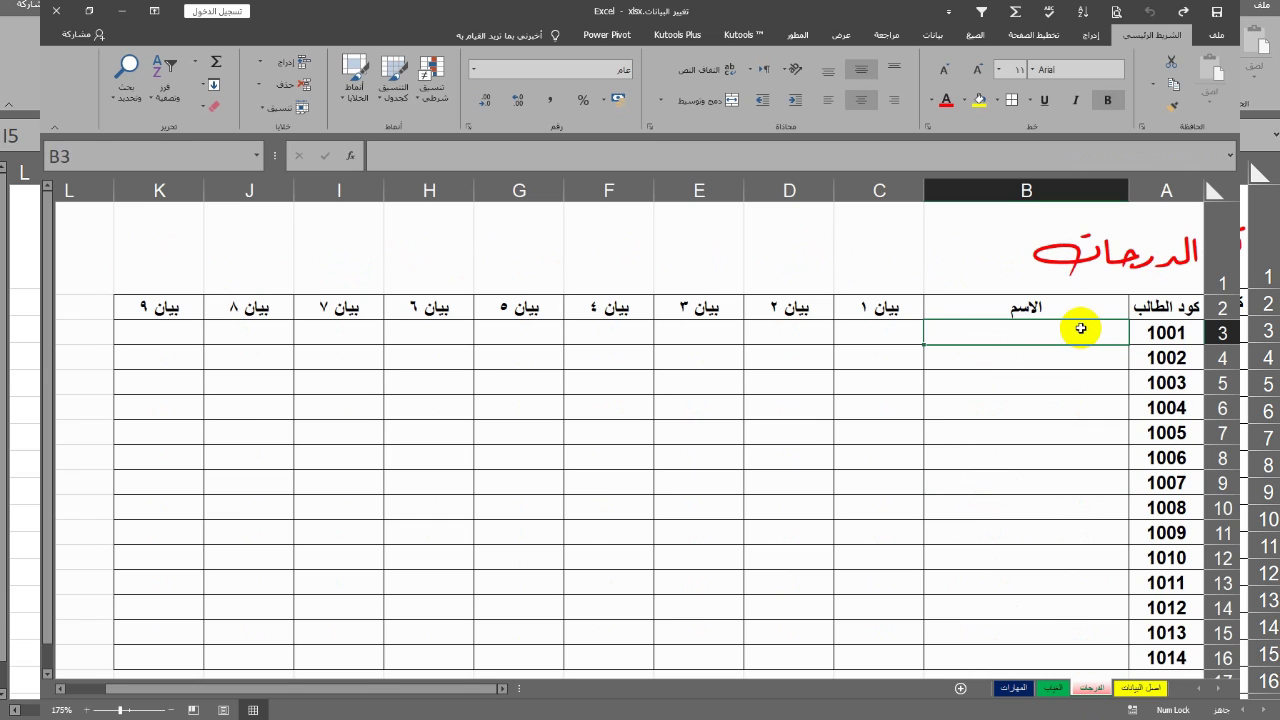
{"action": "type", "text": "="}
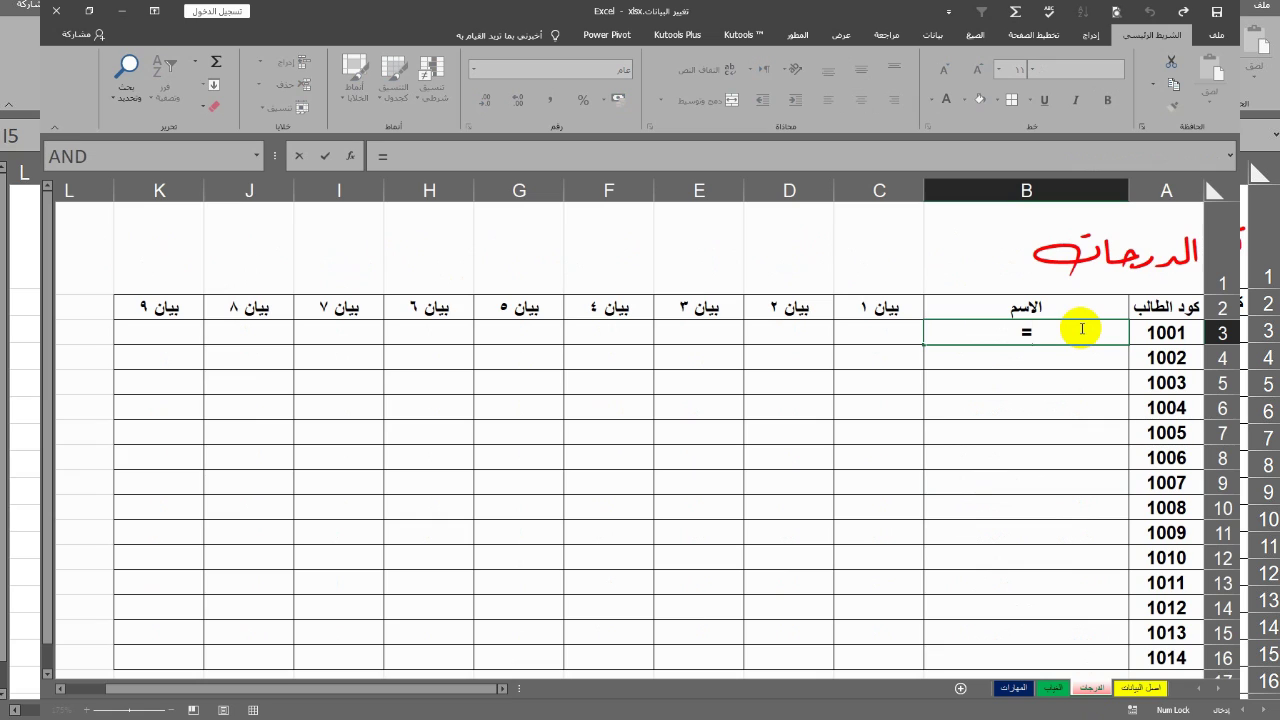
{"action": "type", "text": "vl"}
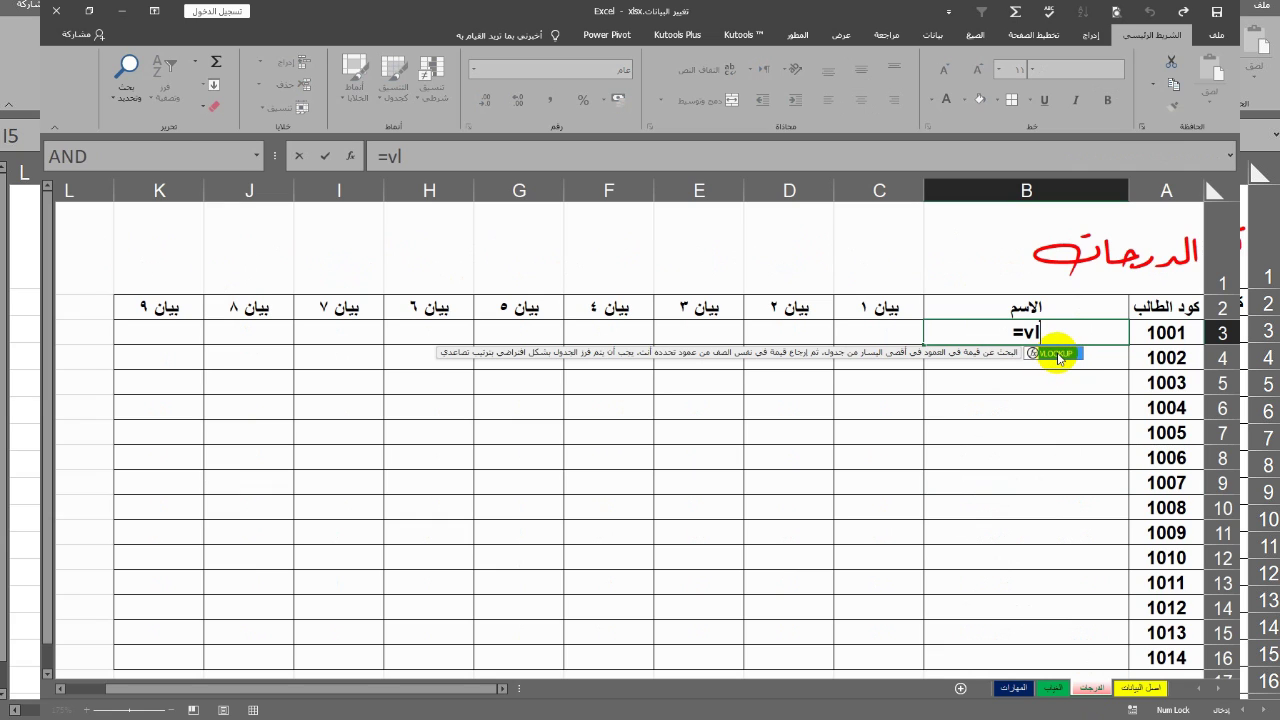
{"action": "key", "text": "Tab"}
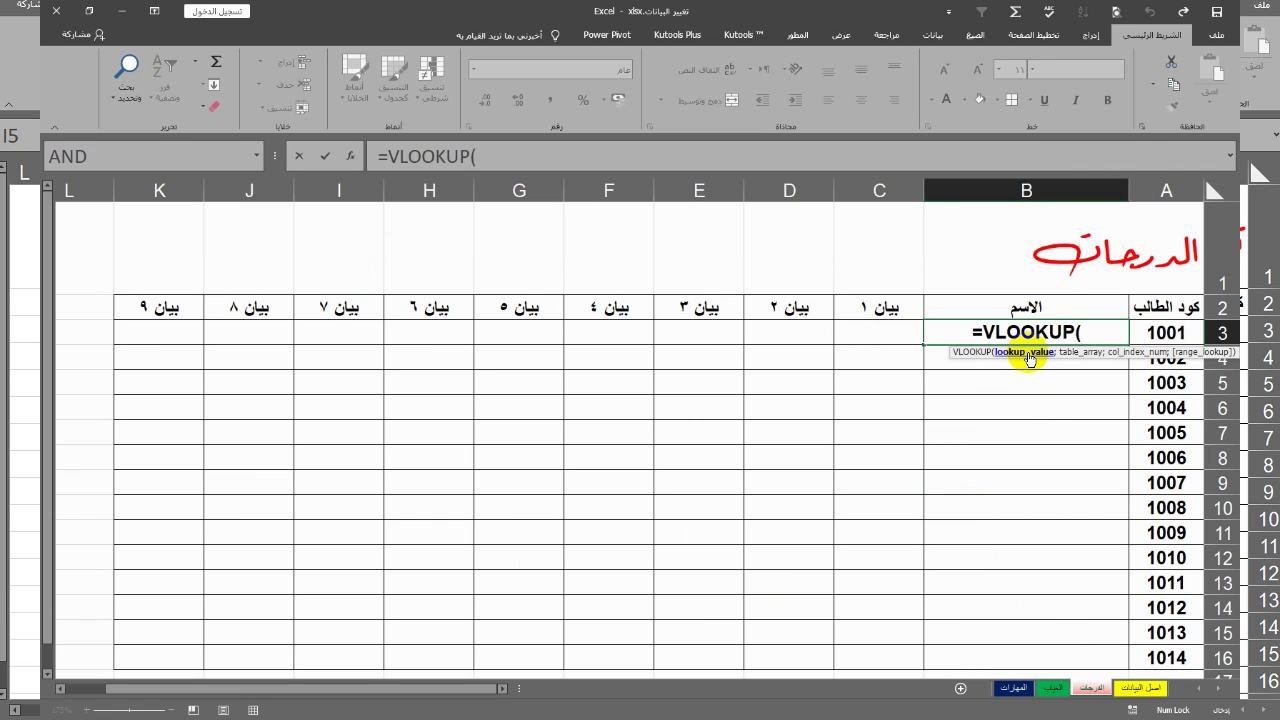
Give VLOOKUP lookup A3, table 'اصل البيانات'!$A$2:$B$16, column 2, match 0
{"action": "left_click", "coordinate": [1156, 333]}
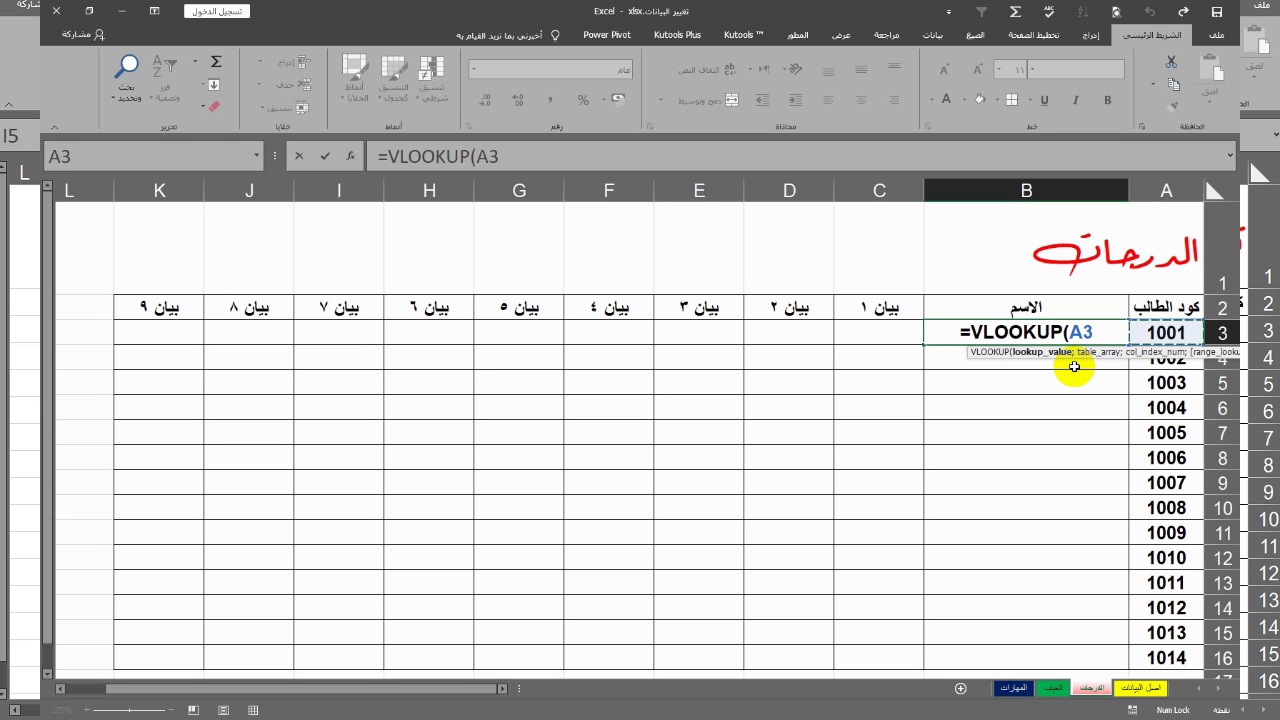
{"action": "type", "text": ";"}
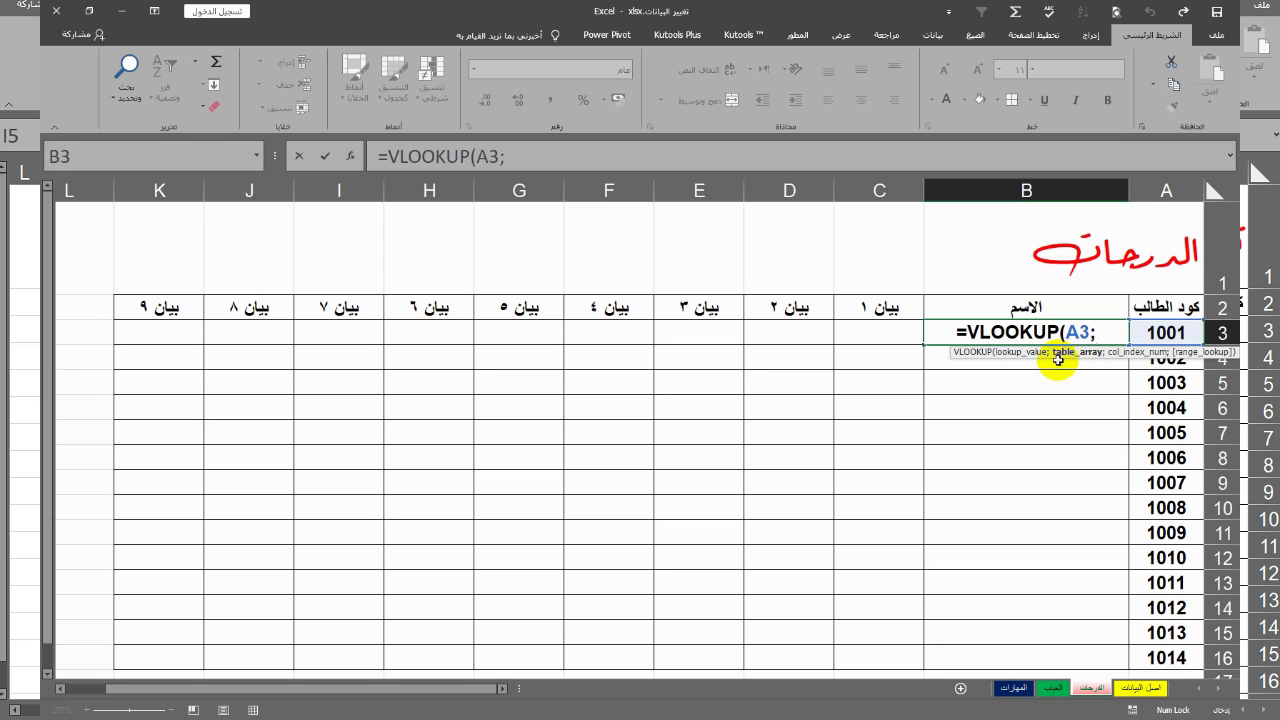
{"action": "left_click", "coordinate": [1138, 688]}
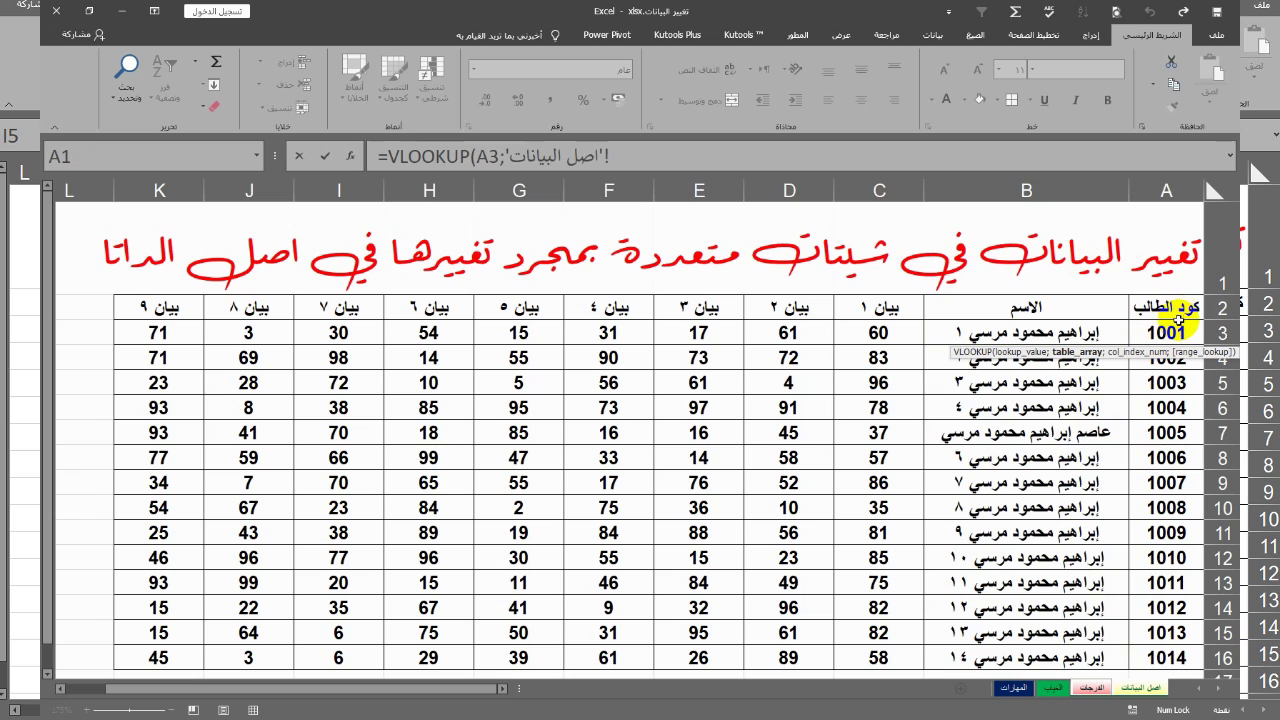
{"action": "left_click_drag", "start_coordinate": [1042, 307], "coordinate": [947, 655]}
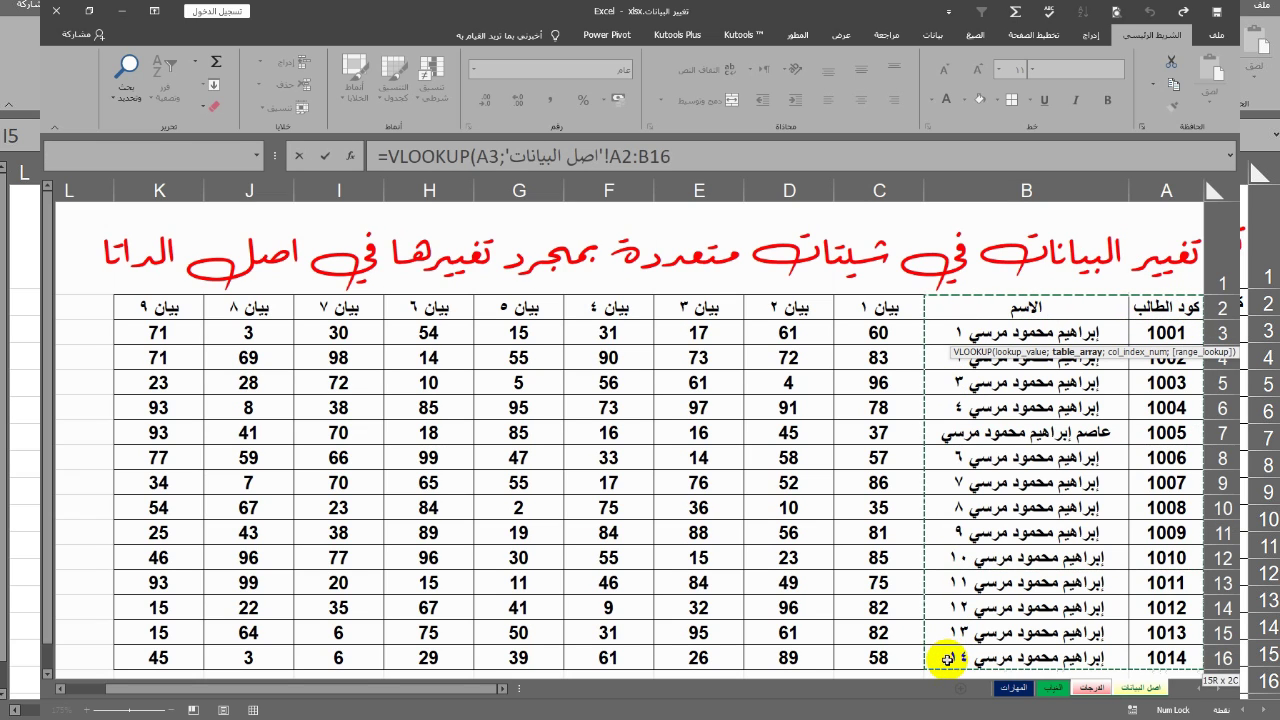
{"action": "left_click_drag", "start_coordinate": [947, 655], "coordinate": [947, 657]}
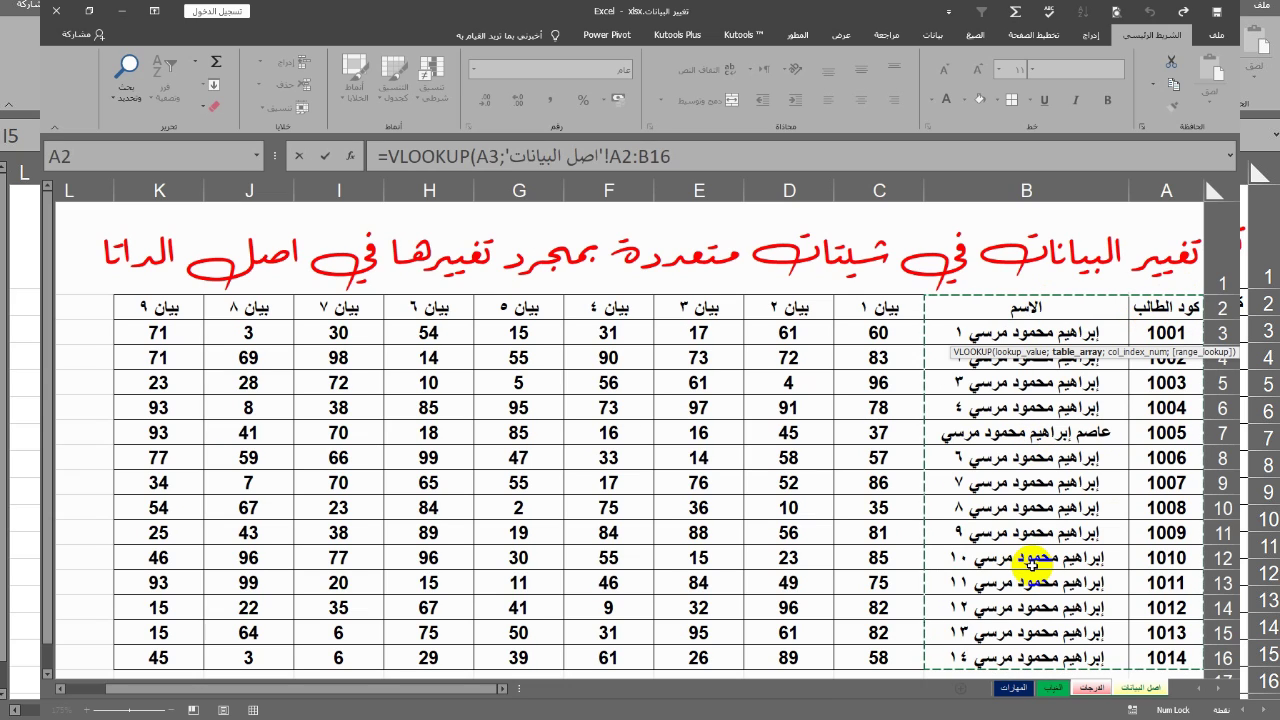
{"action": "key", "text": "F4"}
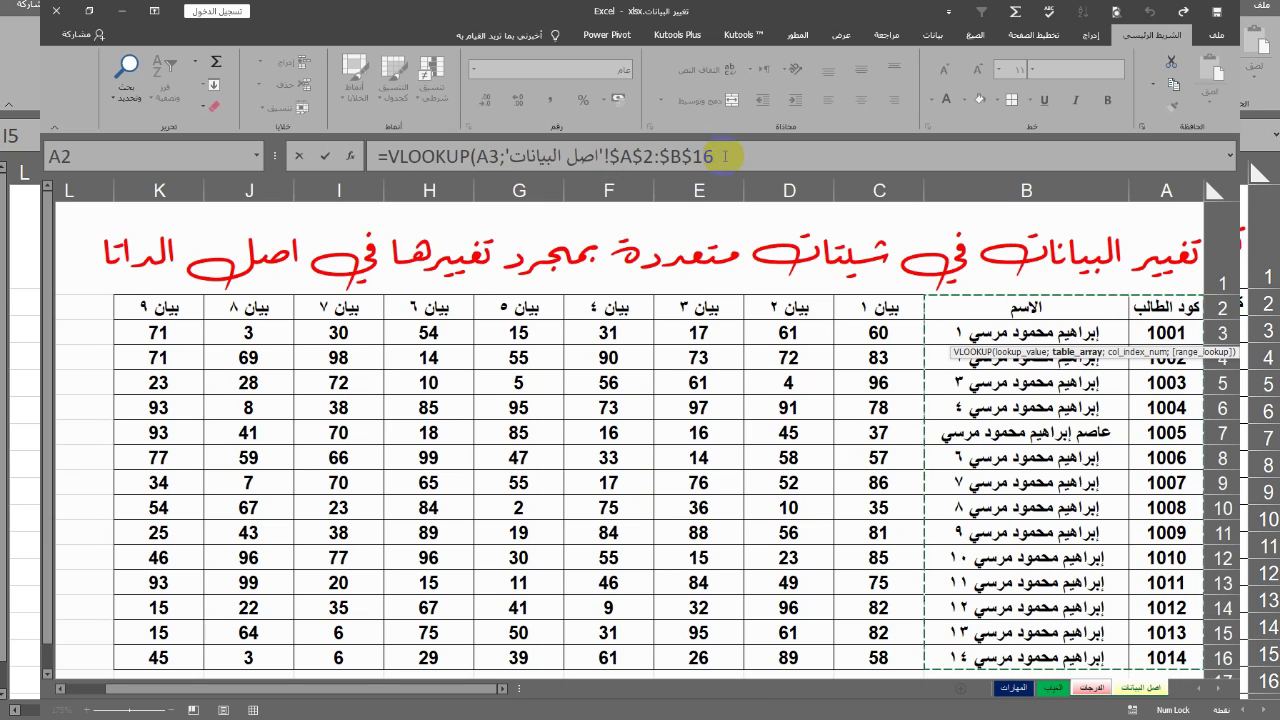
{"action": "type", "text": ";2"}
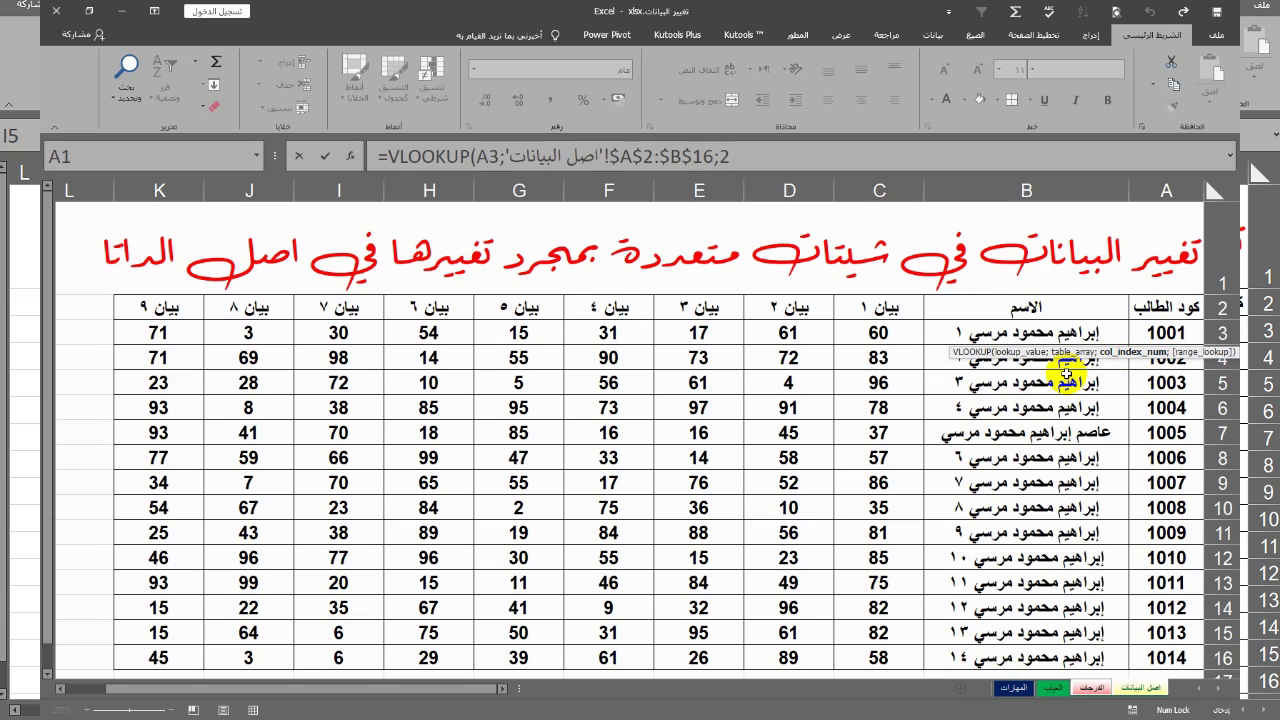
{"action": "type", "text": ";"}
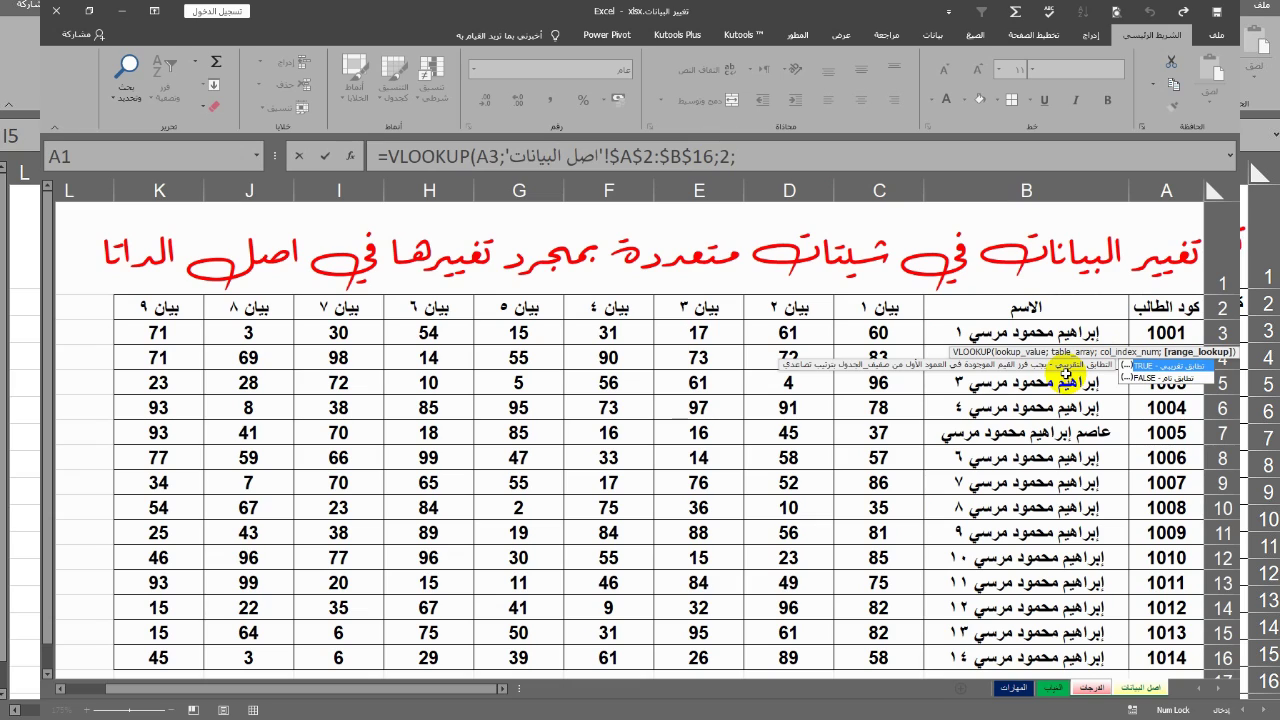
{"action": "type", "text": "0"}
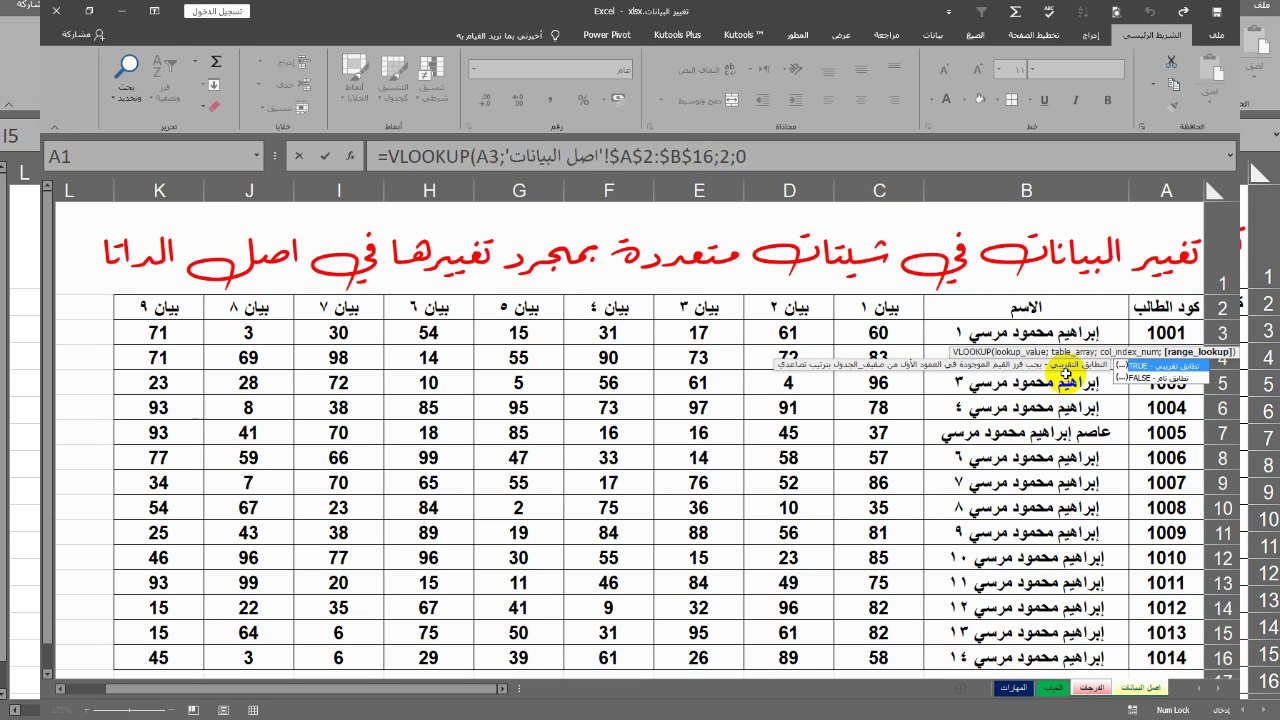
{"action": "type", "text": ")"}
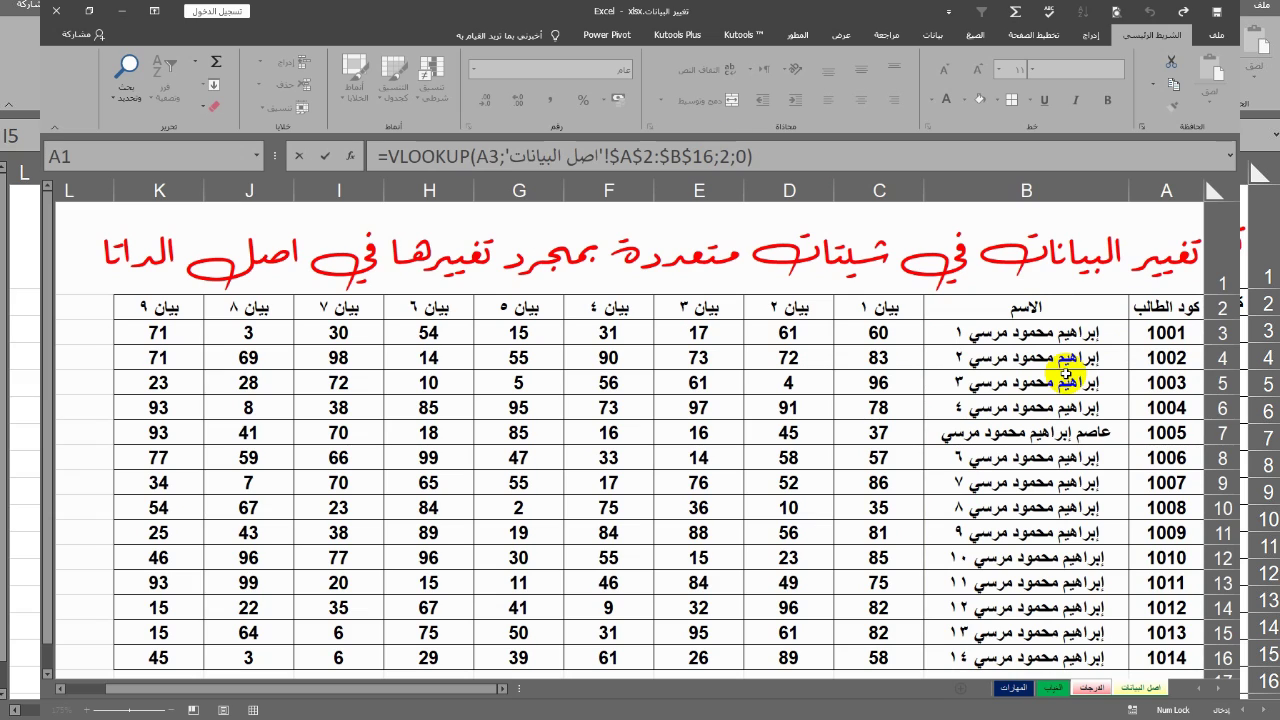
{"action": "key", "text": "Return"}
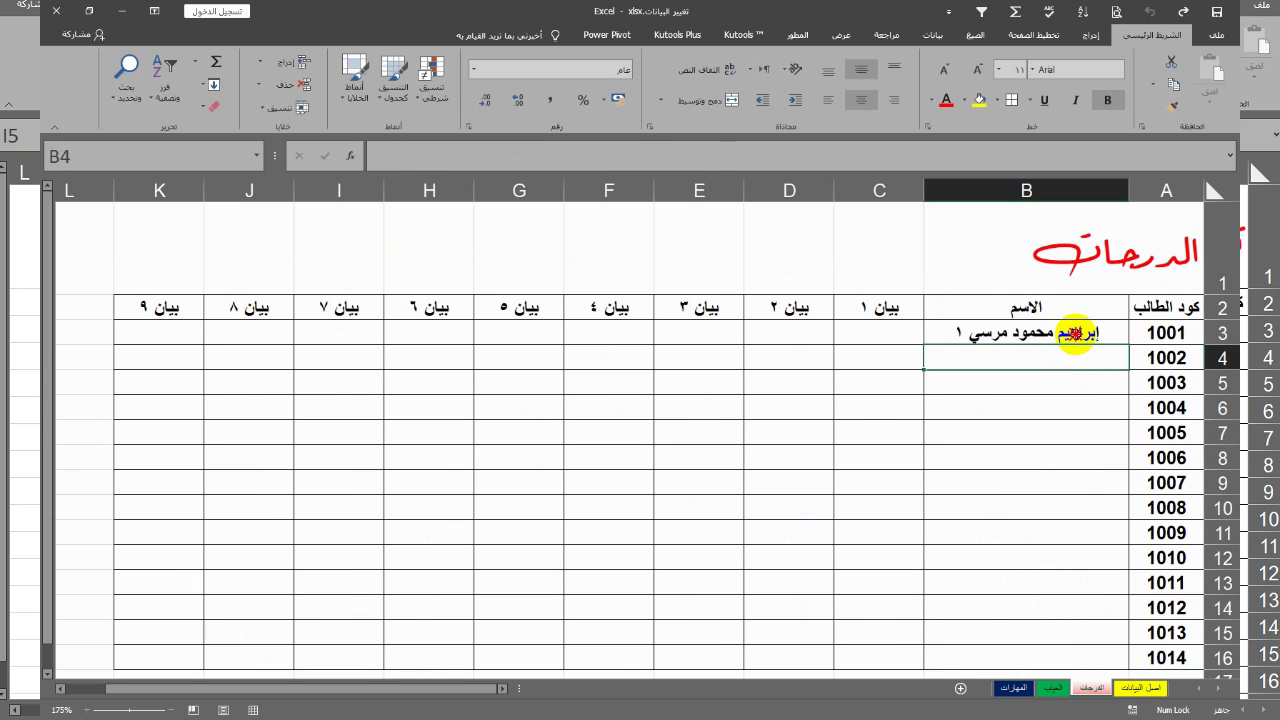
Check B3's lookup value A3 against the codes and names on اصل البيانات
{"action": "left_click", "coordinate": [1066, 335]}
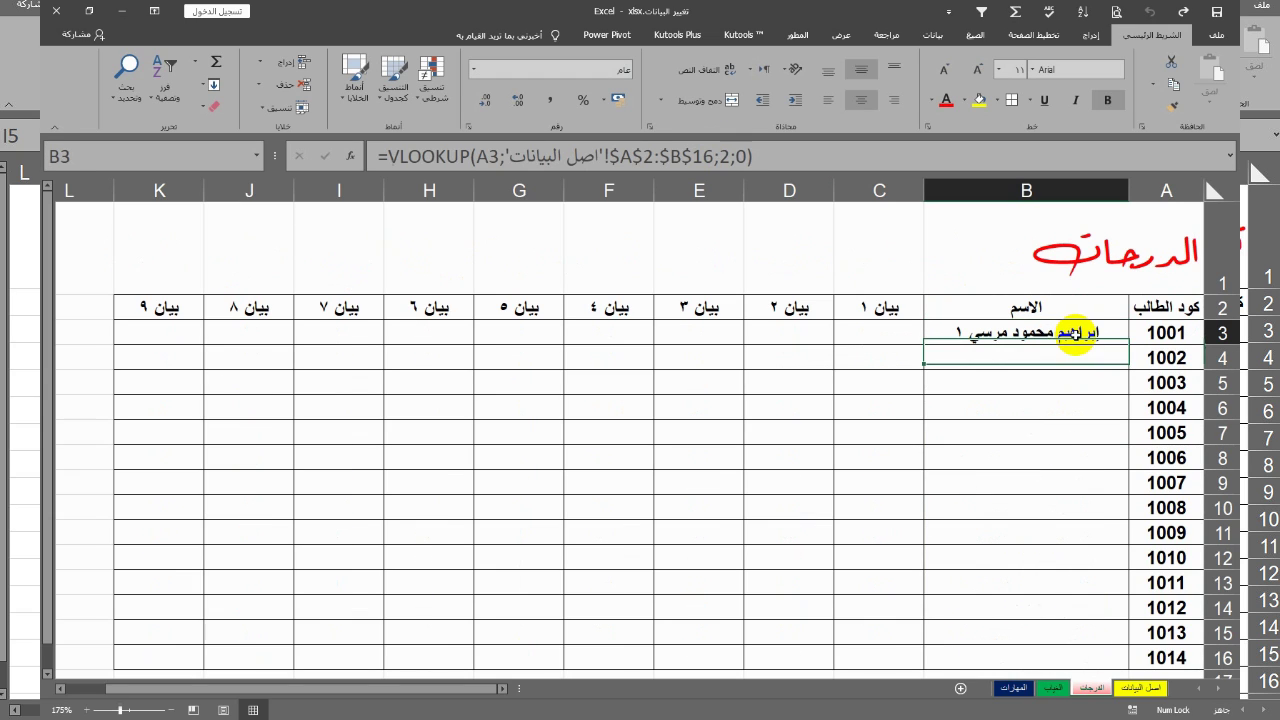
{"action": "left_click", "coordinate": [1170, 333]}
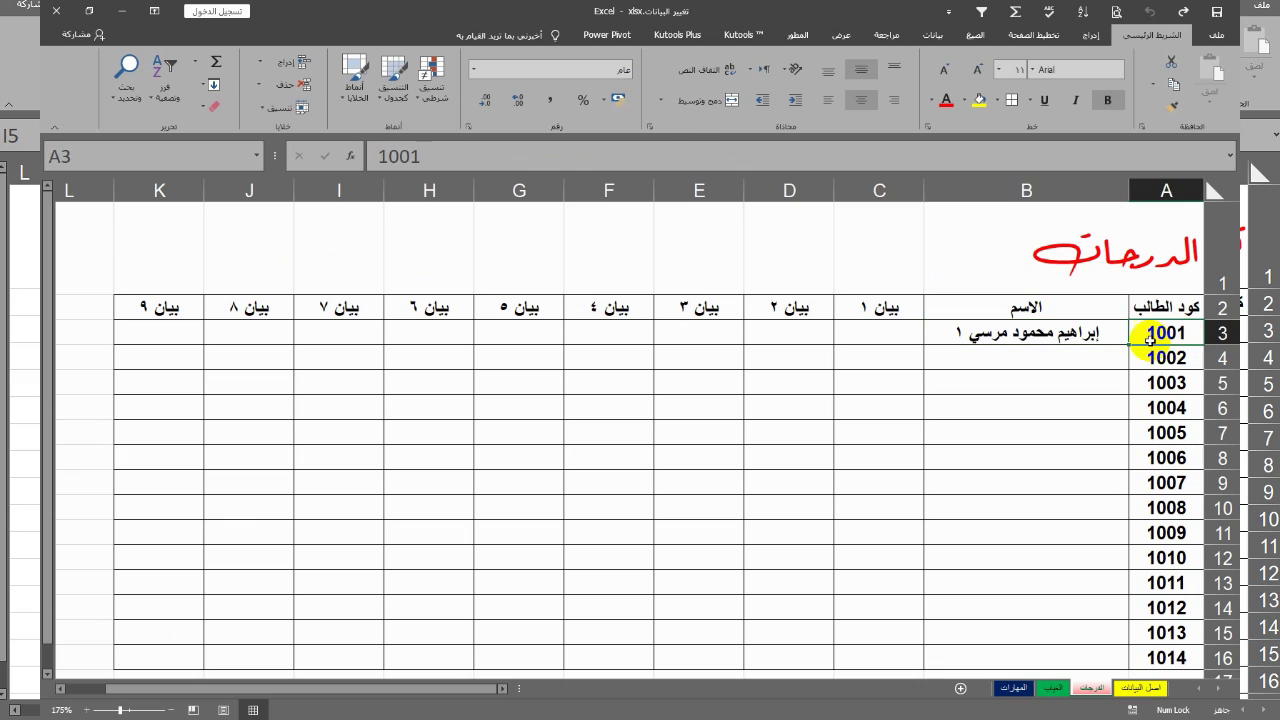
{"action": "left_click", "coordinate": [1143, 700]}
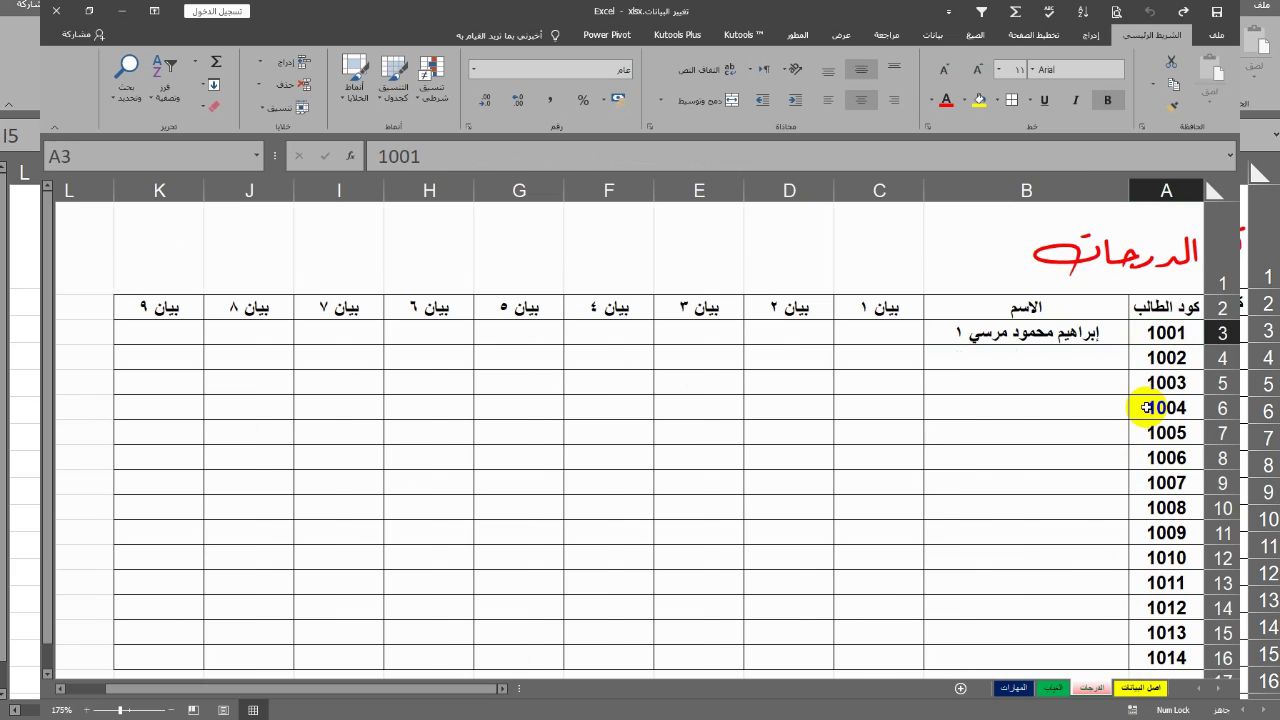
{"action": "mouse_move", "coordinate": [1160, 333]}
{"action": "left_mouse_down"}
{"action": "mouse_move", "coordinate": [1087, 388]}
{"action": "mouse_move", "coordinate": [1172, 335]}
{"action": "left_mouse_up"}
{"action": "left_click", "coordinate": [1178, 335]}
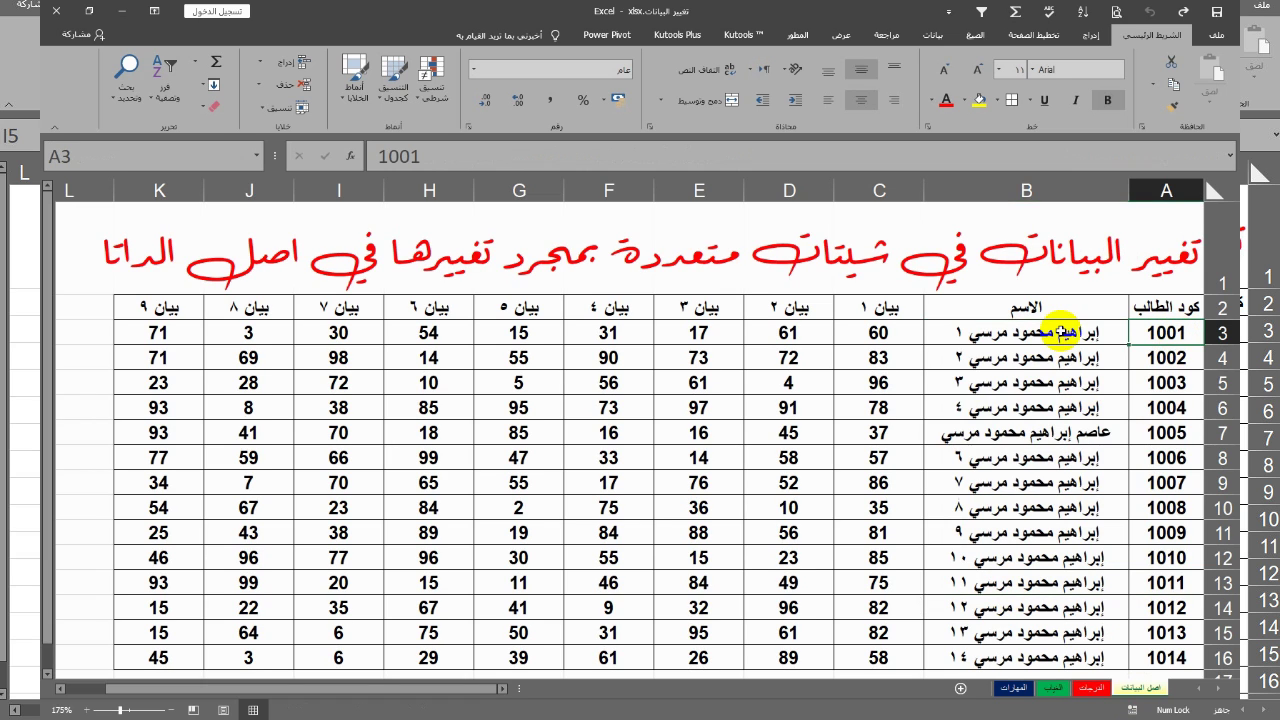
{"action": "left_click", "coordinate": [1060, 332]}
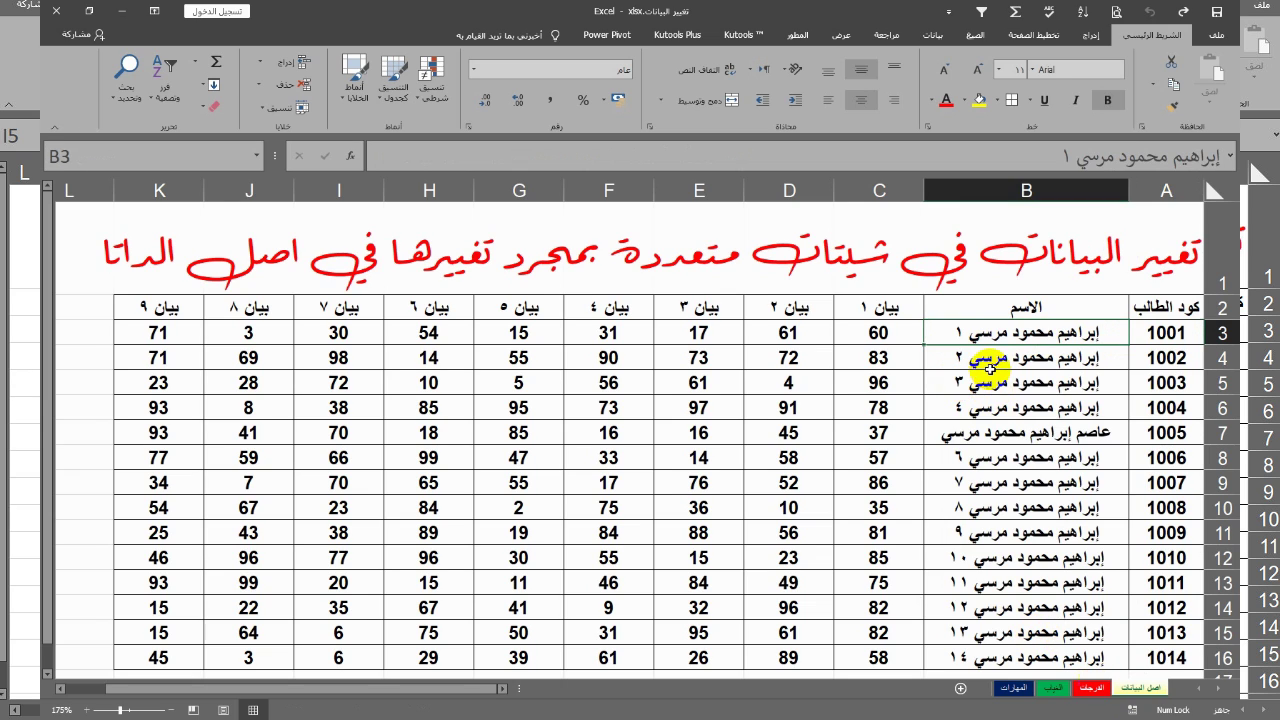
Re-commit the B3 VLOOKUP and fill it down through B16 for codes 1001–1014
{"action": "key", "text": "ctrl+Page_Down"}
{"action": "left_click", "coordinate": [1000, 336]}
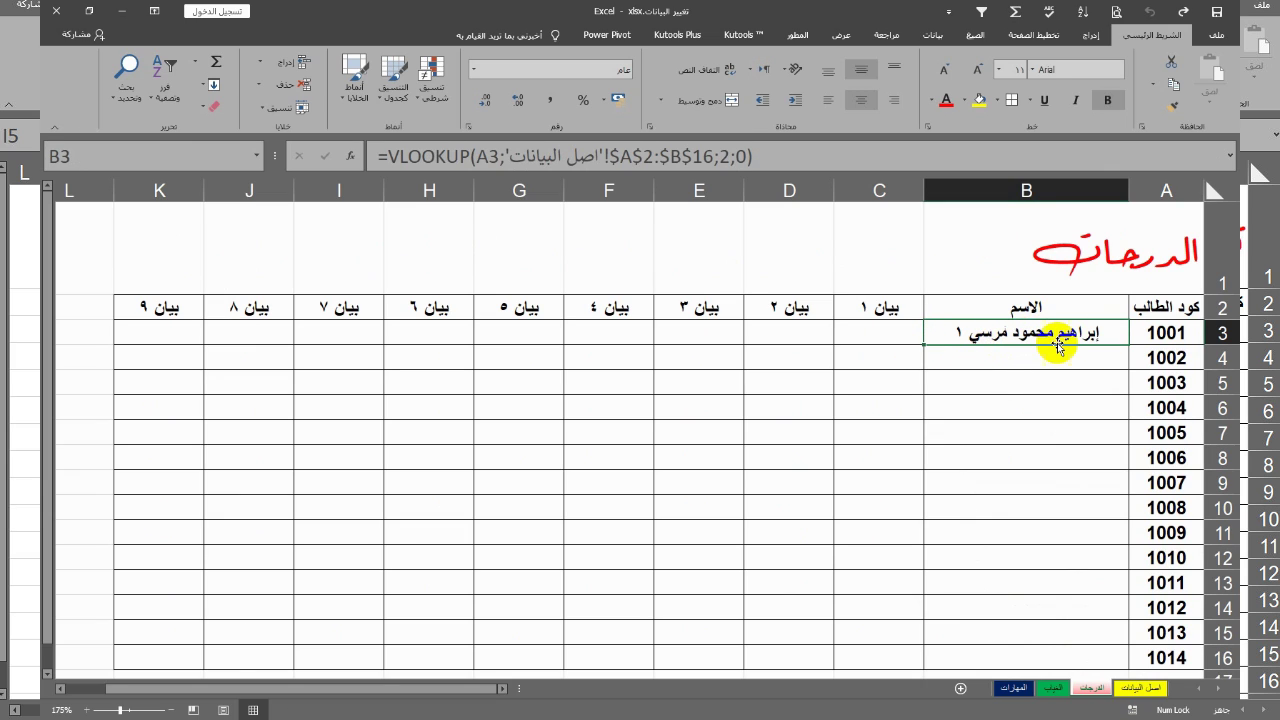
{"action": "double_click", "coordinate": [1013, 335]}
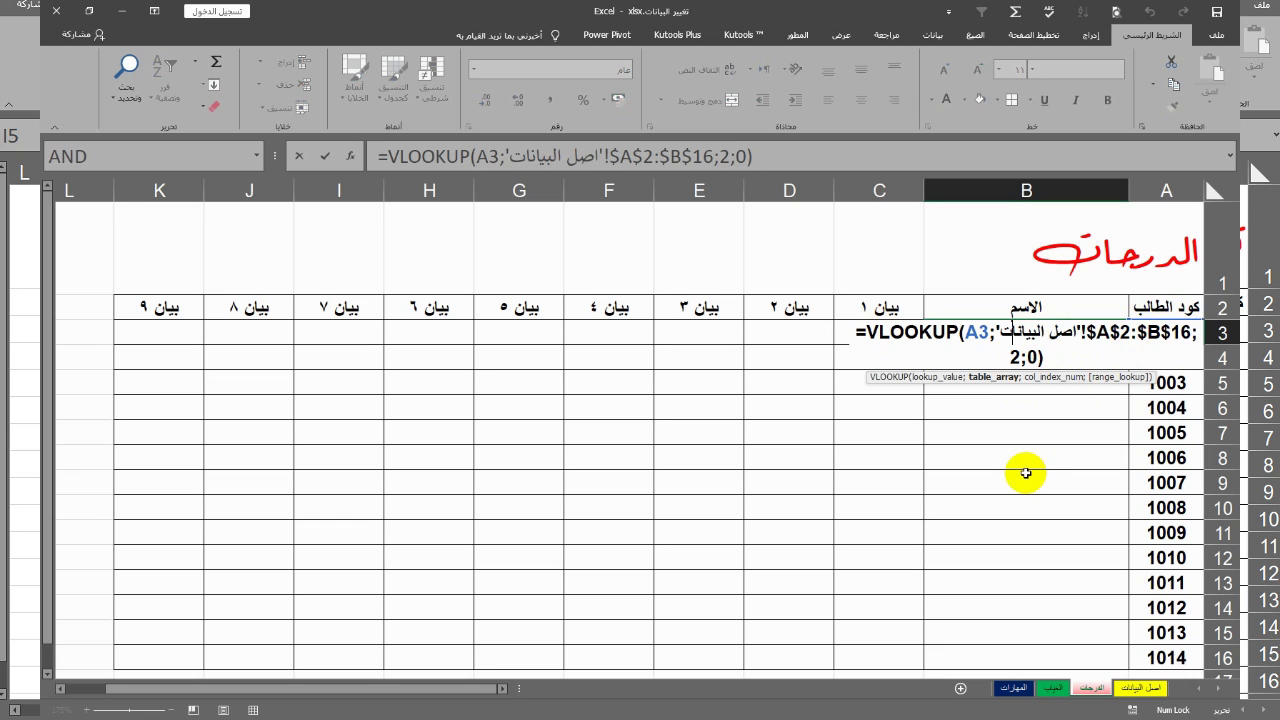
{"action": "key", "text": "Return"}
{"action": "left_click", "coordinate": [978, 338]}
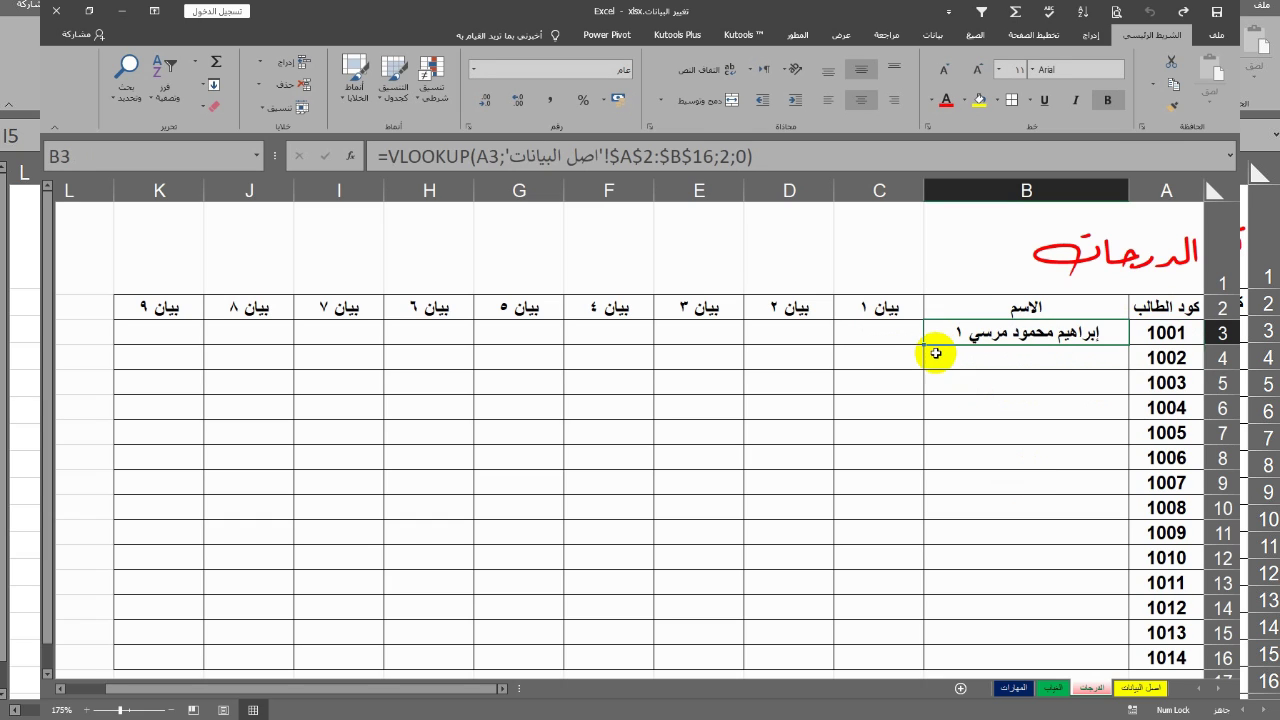
{"action": "left_click_drag", "start_coordinate": [922, 345], "coordinate": [921, 662]}
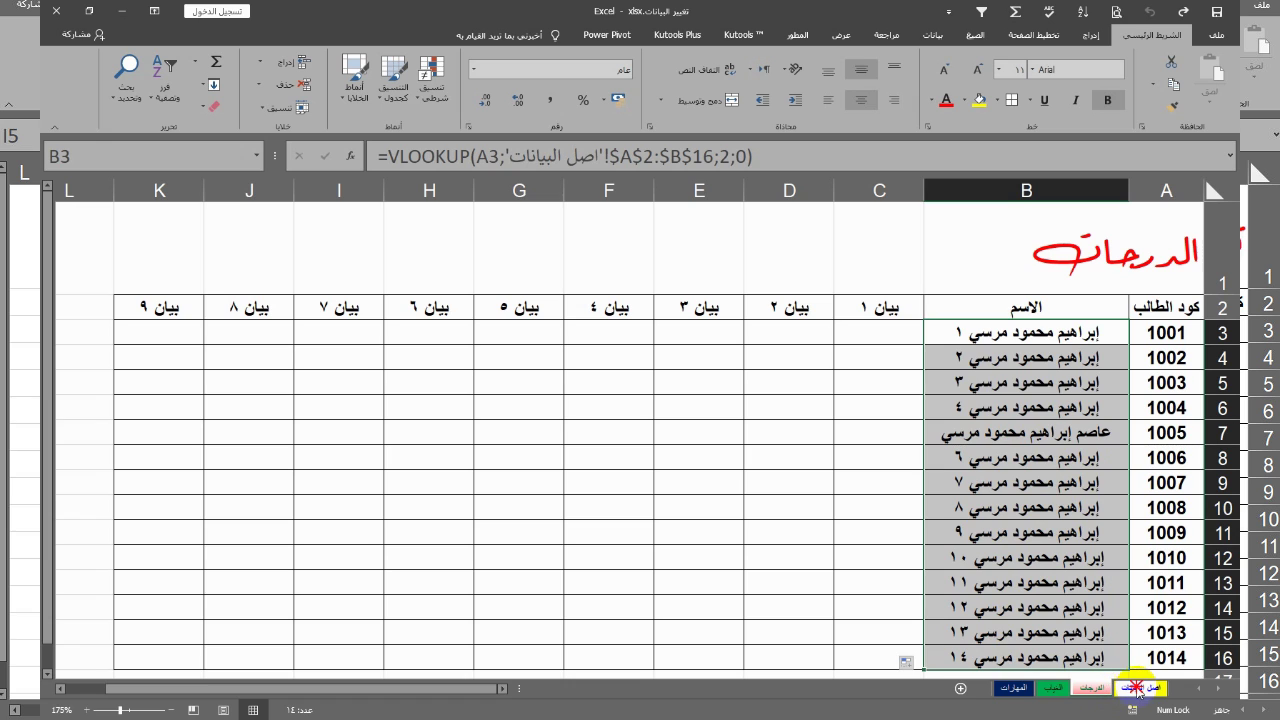
Replace student 1005's name in B7 on the اصل البيانات sheet
{"action": "left_click", "coordinate": [1133, 687]}
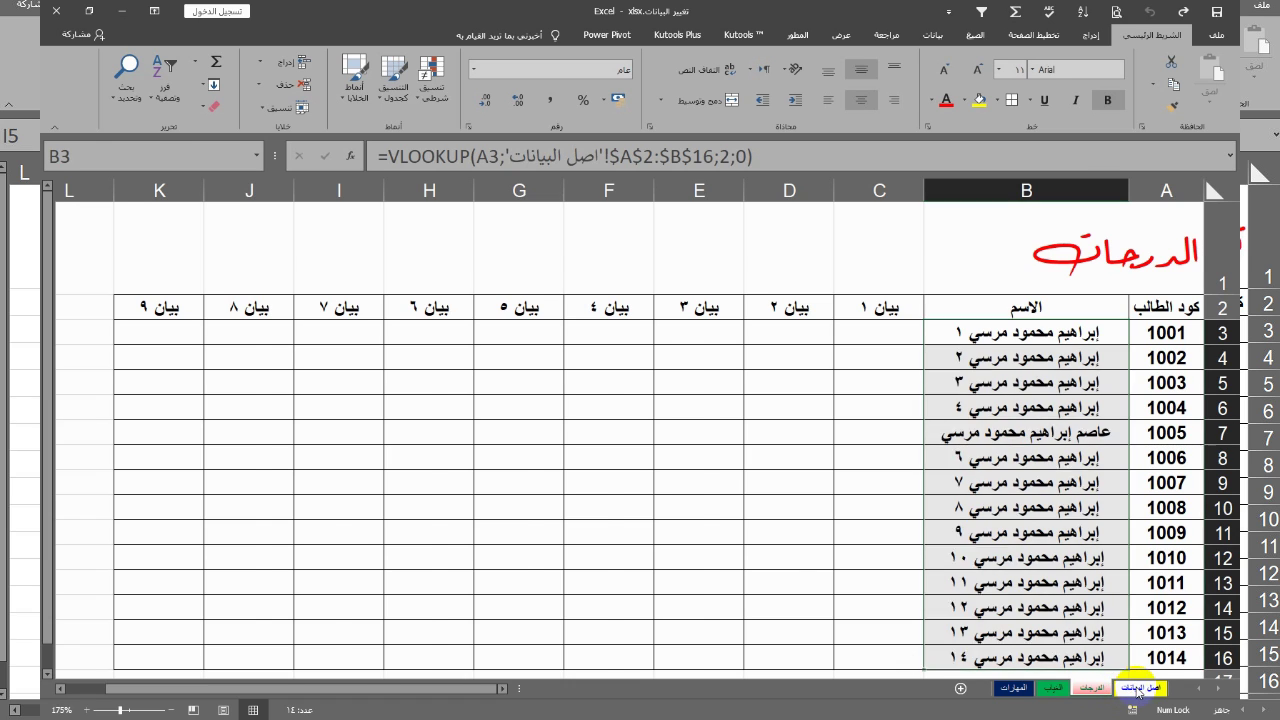
{"action": "left_click", "coordinate": [1115, 432]}
{"action": "left_click", "coordinate": [1150, 432]}
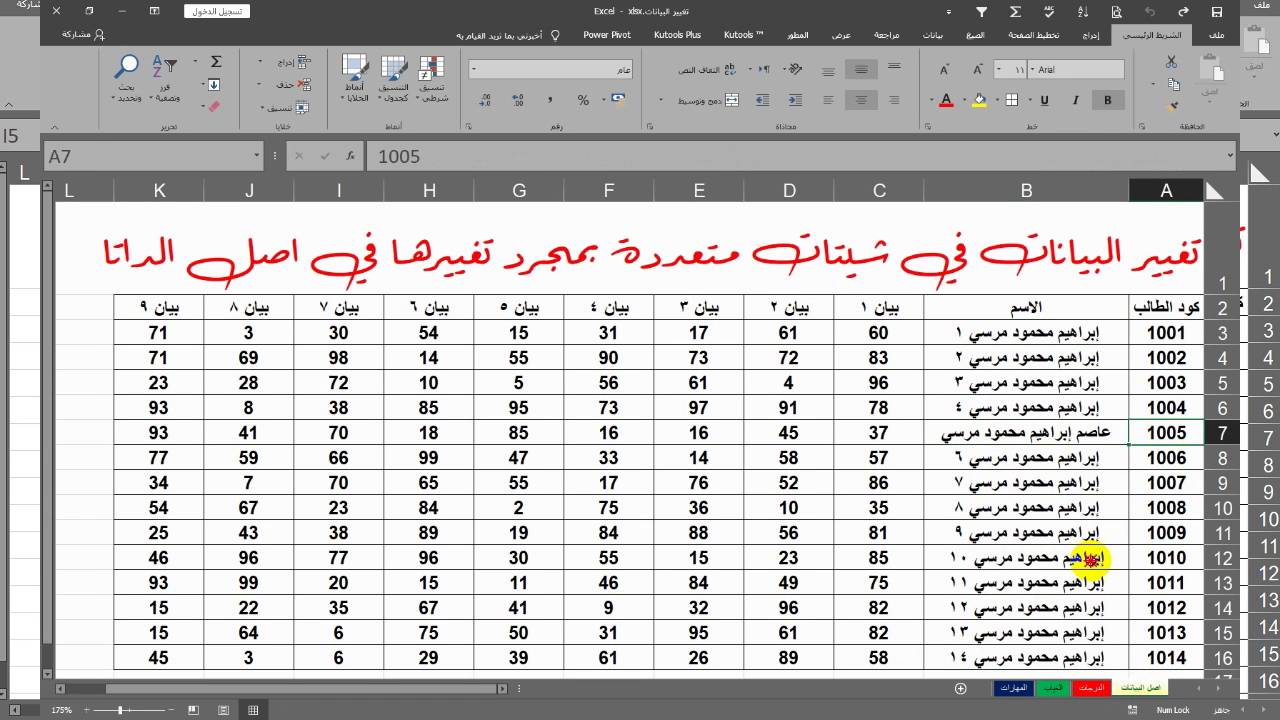
{"action": "key", "text": "Left"}
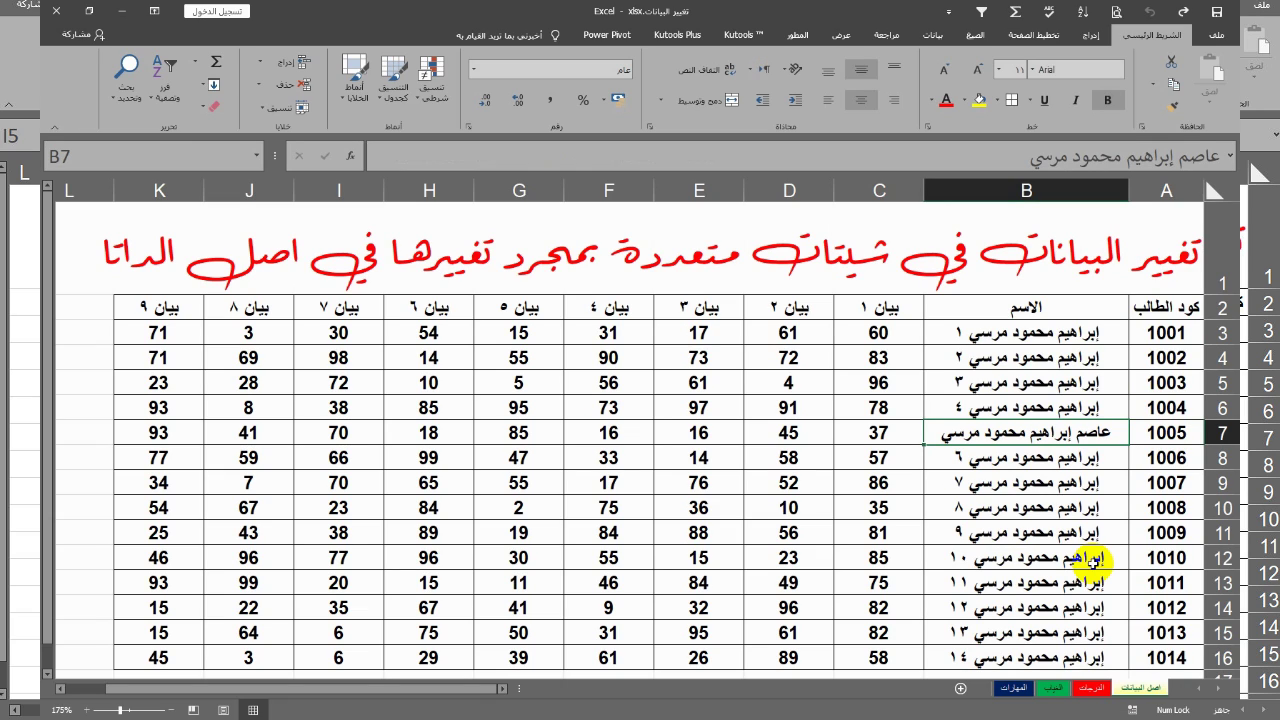
{"action": "key", "text": "BackSpace"}
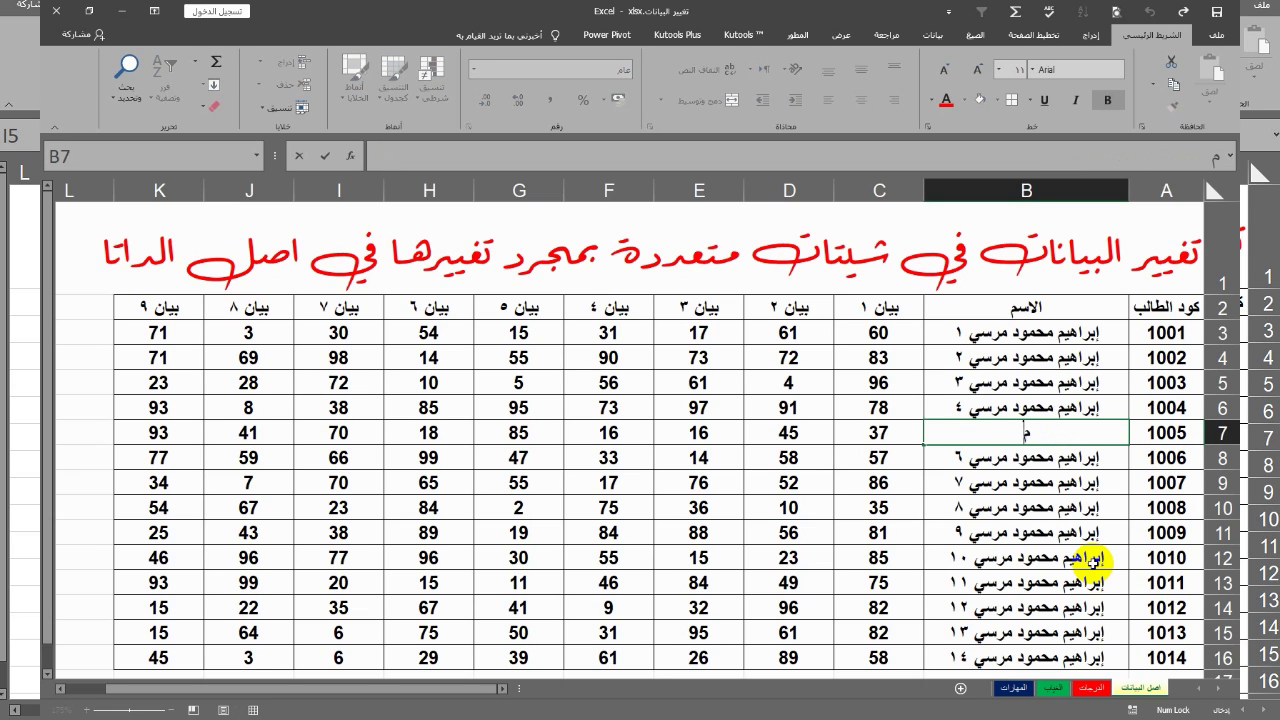
{"action": "left_click", "coordinate": [1046, 510]}
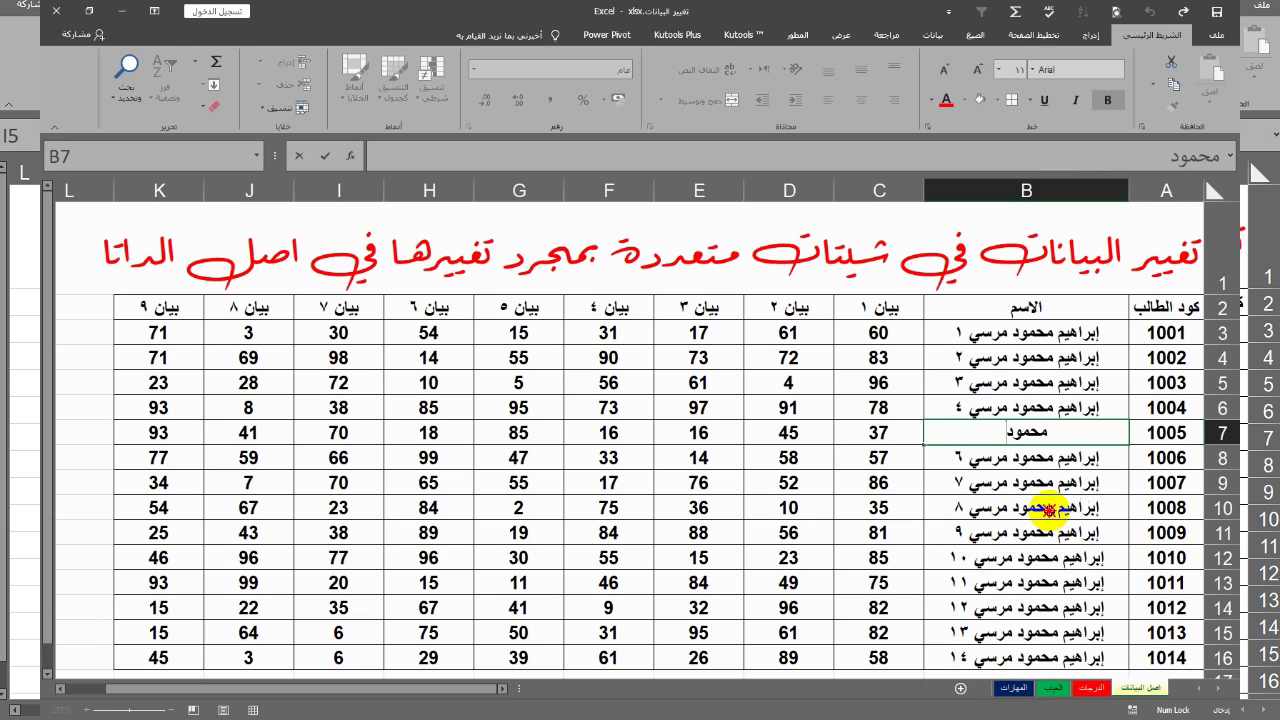
{"action": "left_click", "coordinate": [1040, 508]}
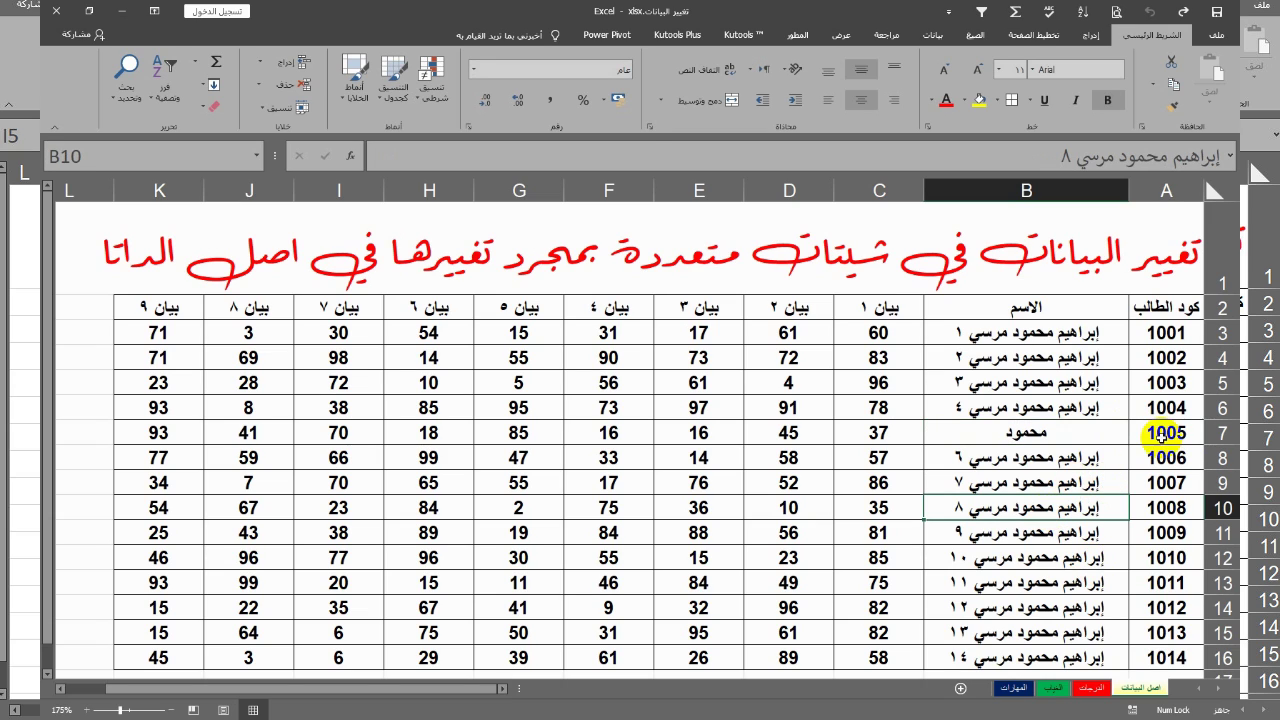
Inspect B7's VLOOKUP on الدرجات to confirm it shows student 1005's new name
{"action": "left_click", "coordinate": [1086, 692]}
{"action": "left_click", "coordinate": [1060, 482]}
{"action": "left_click", "coordinate": [1040, 432]}
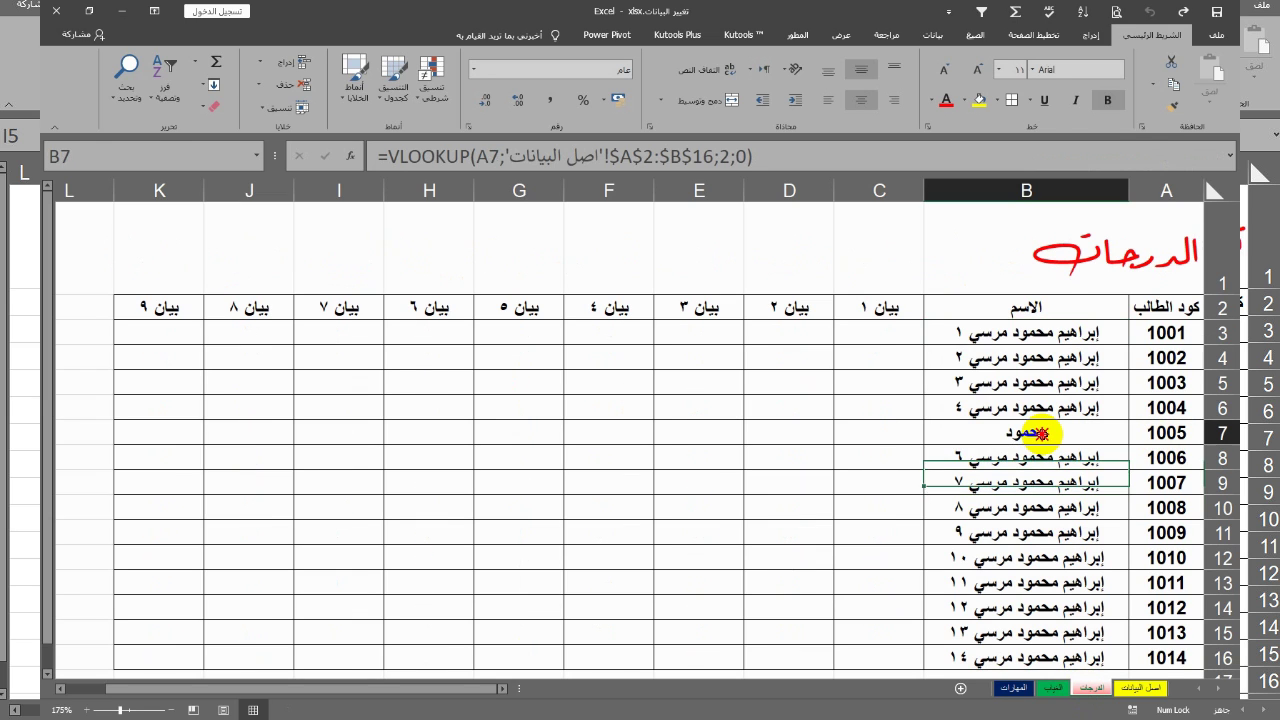
{"action": "double_click", "coordinate": [1040, 432]}
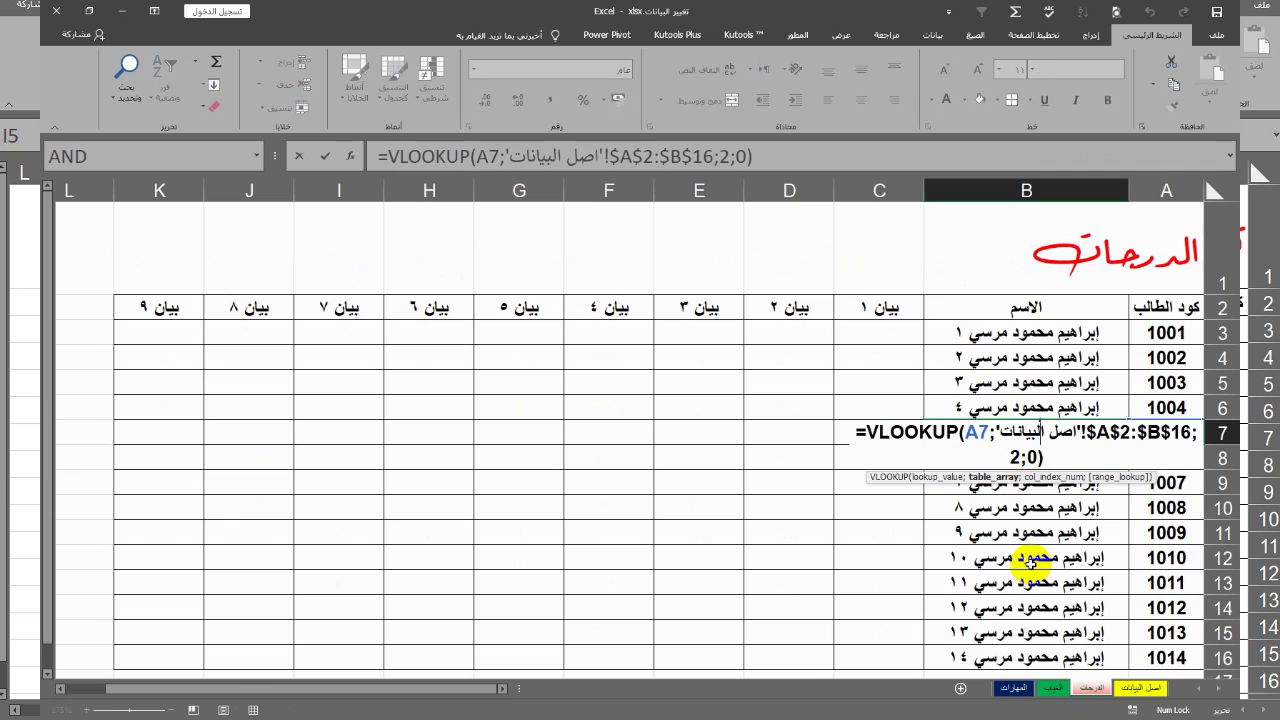
{"action": "key", "text": "Return"}
{"action": "left_click", "coordinate": [1128, 442]}
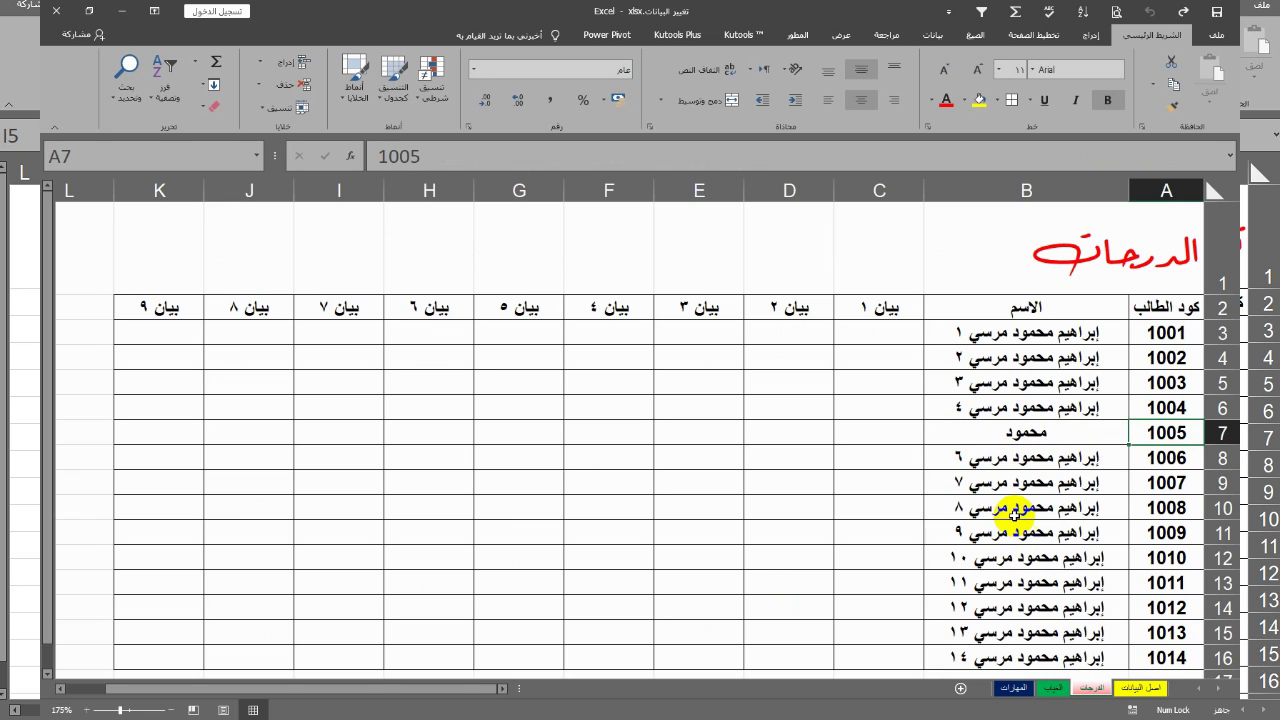
{"action": "left_click", "coordinate": [1050, 688]}
Insert VLOOKUP into B3 of الغياب and open its Function Arguments dialog
{"action": "left_click", "coordinate": [1014, 331]}
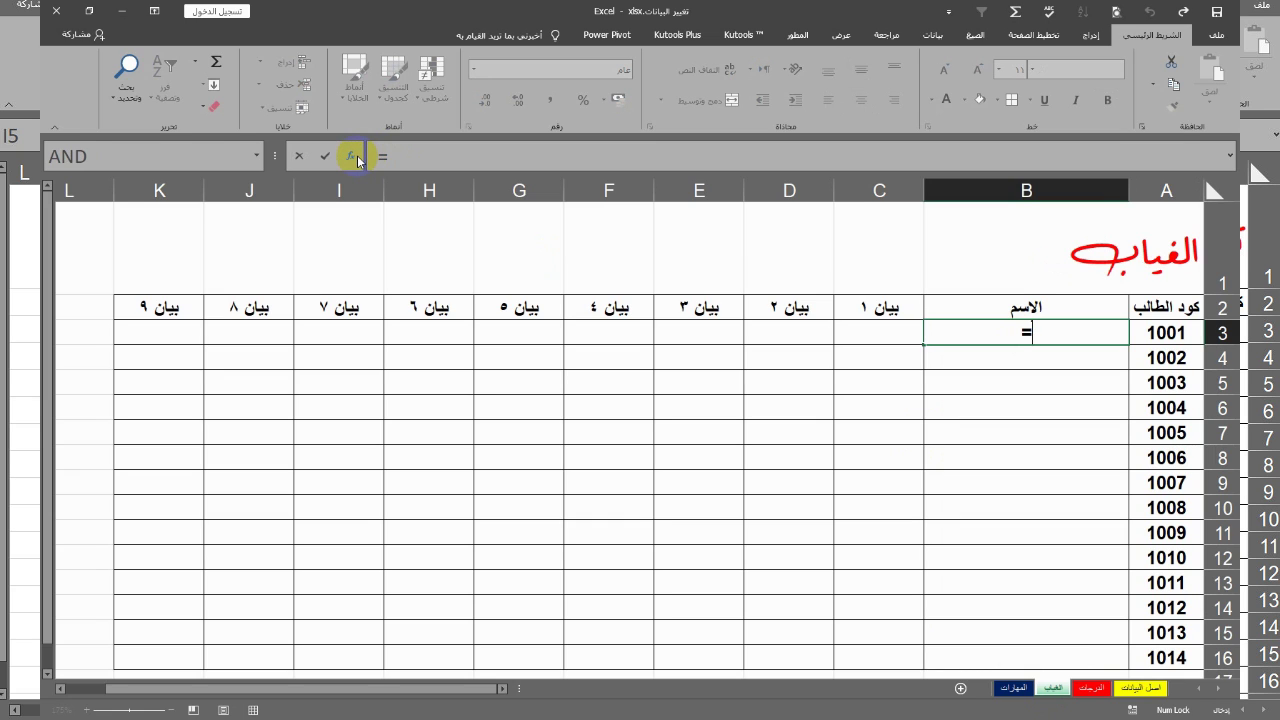
{"action": "type", "text": "رم"}
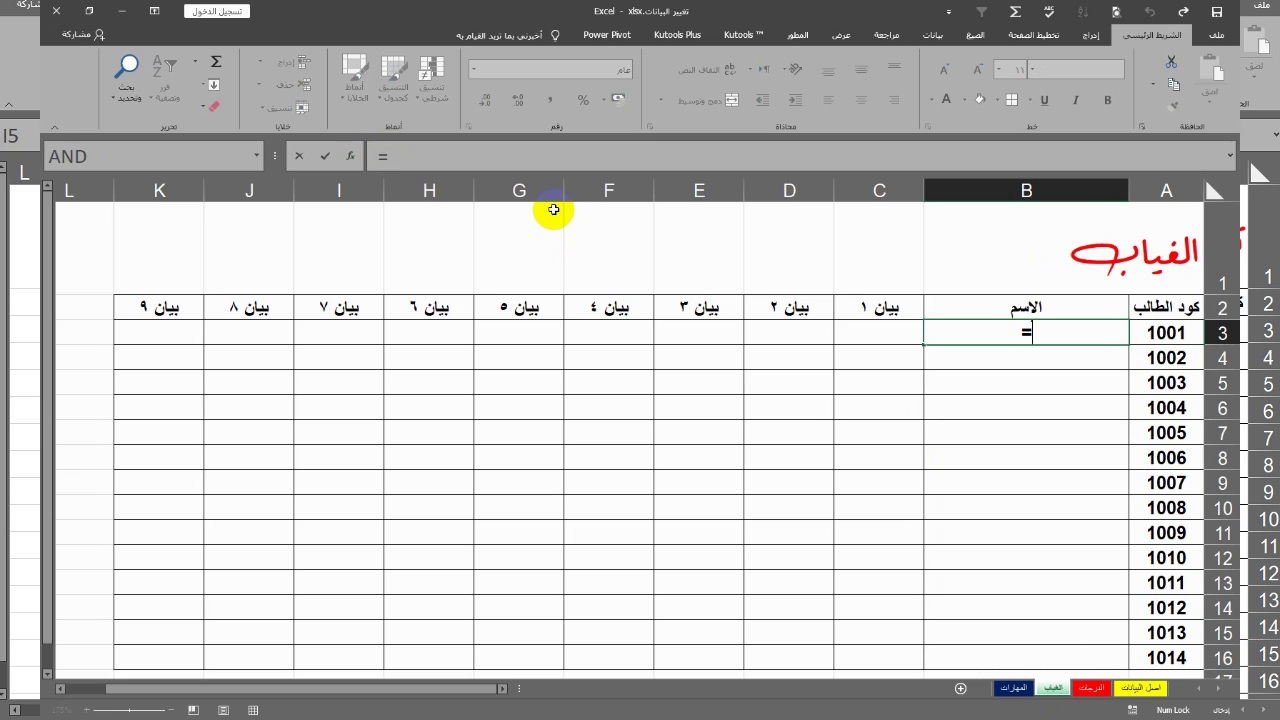
{"action": "type", "text": "vl"}
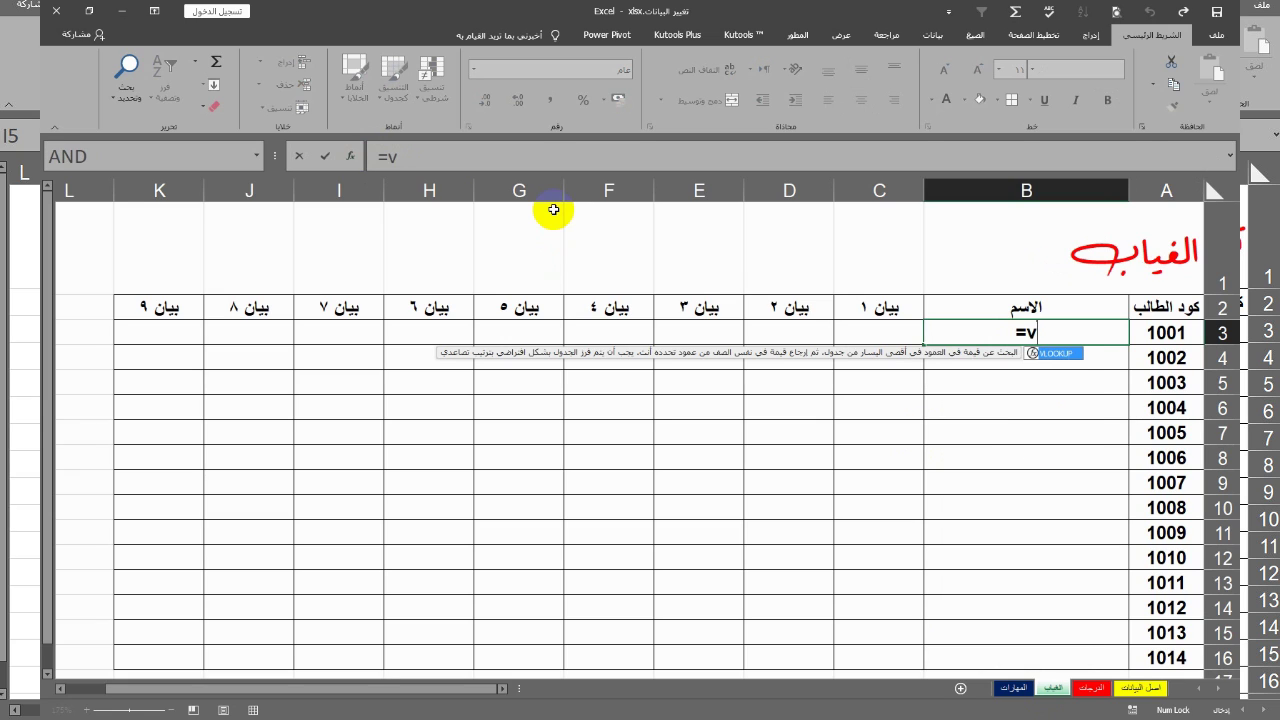
{"action": "double_click", "coordinate": [1055, 353]}
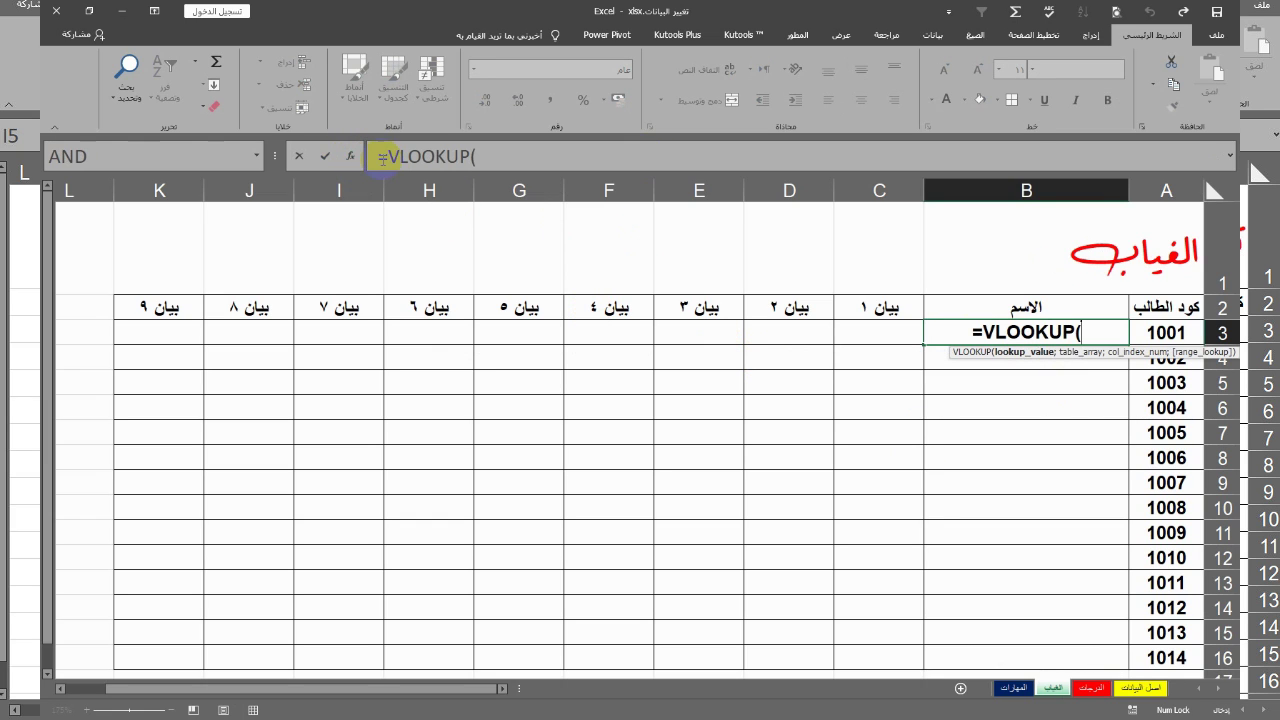
{"action": "left_click", "coordinate": [351, 158]}
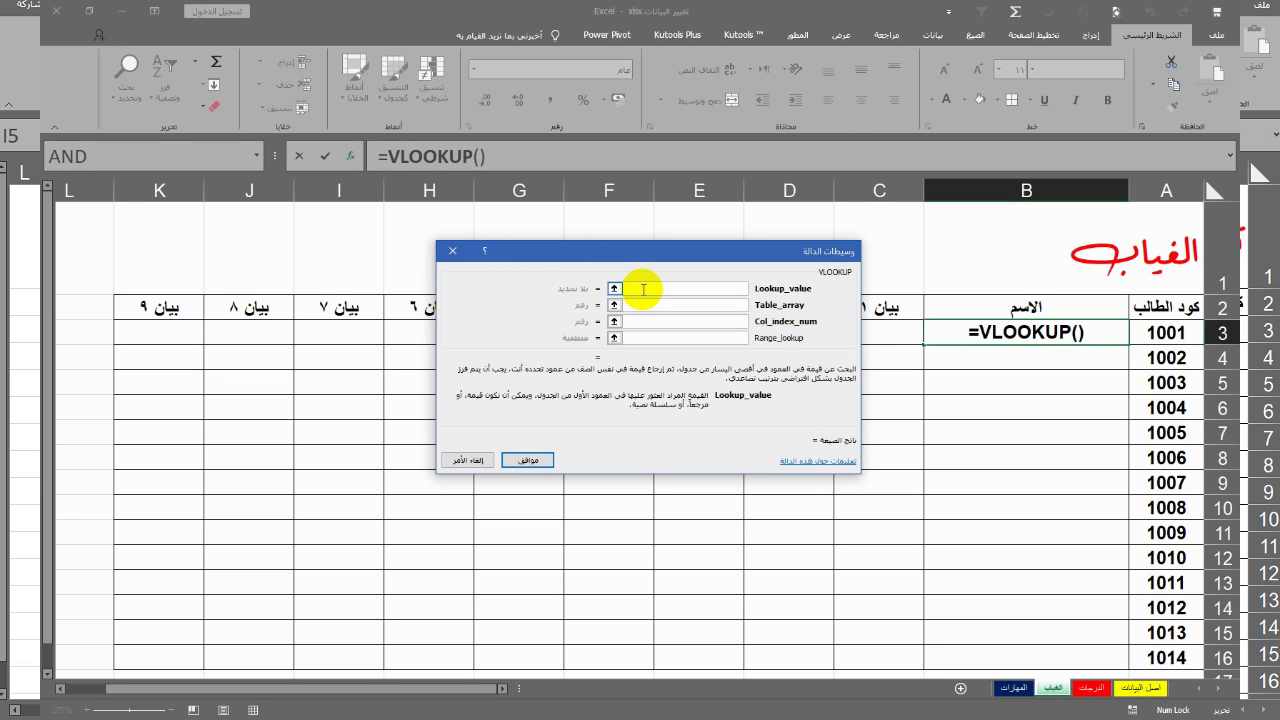
Build B3's VLOOKUP with lookup value A3, table 'اصل البيانات'!A2:B16, column 2 and exact match 0
{"action": "left_click", "coordinate": [1170, 333]}
{"action": "left_click", "coordinate": [708, 307]}
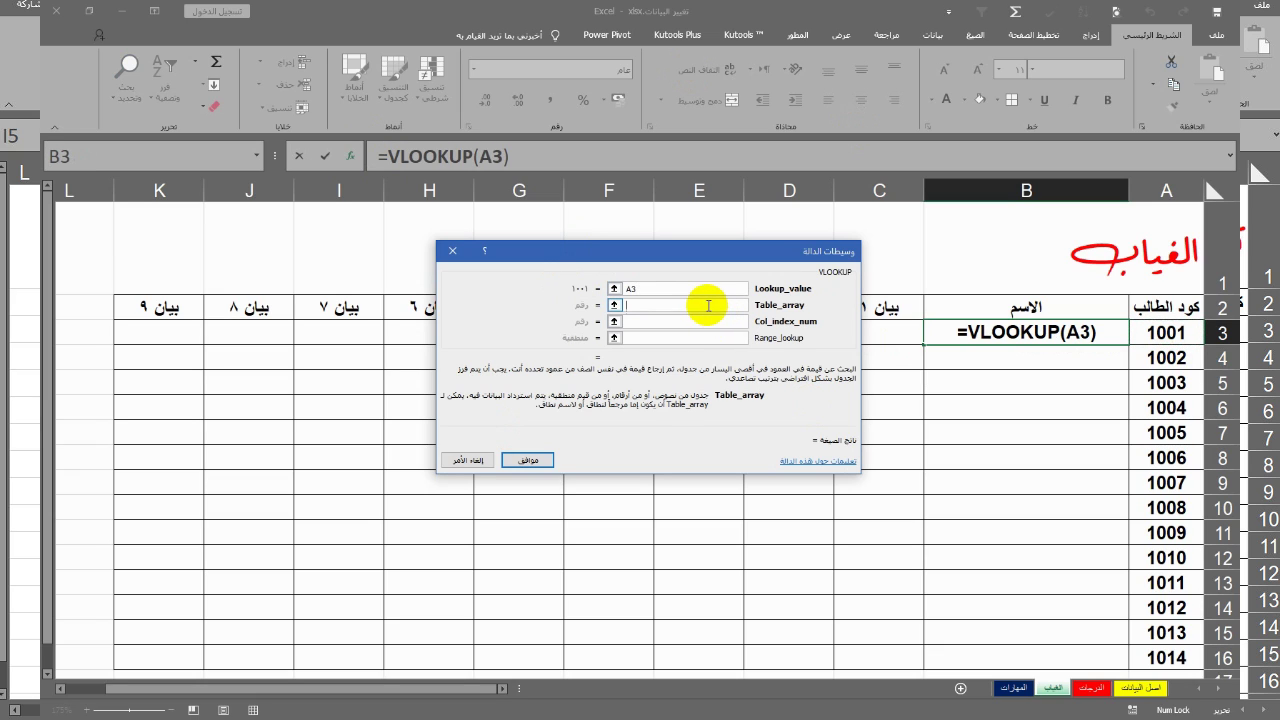
{"action": "left_click", "coordinate": [1141, 689]}
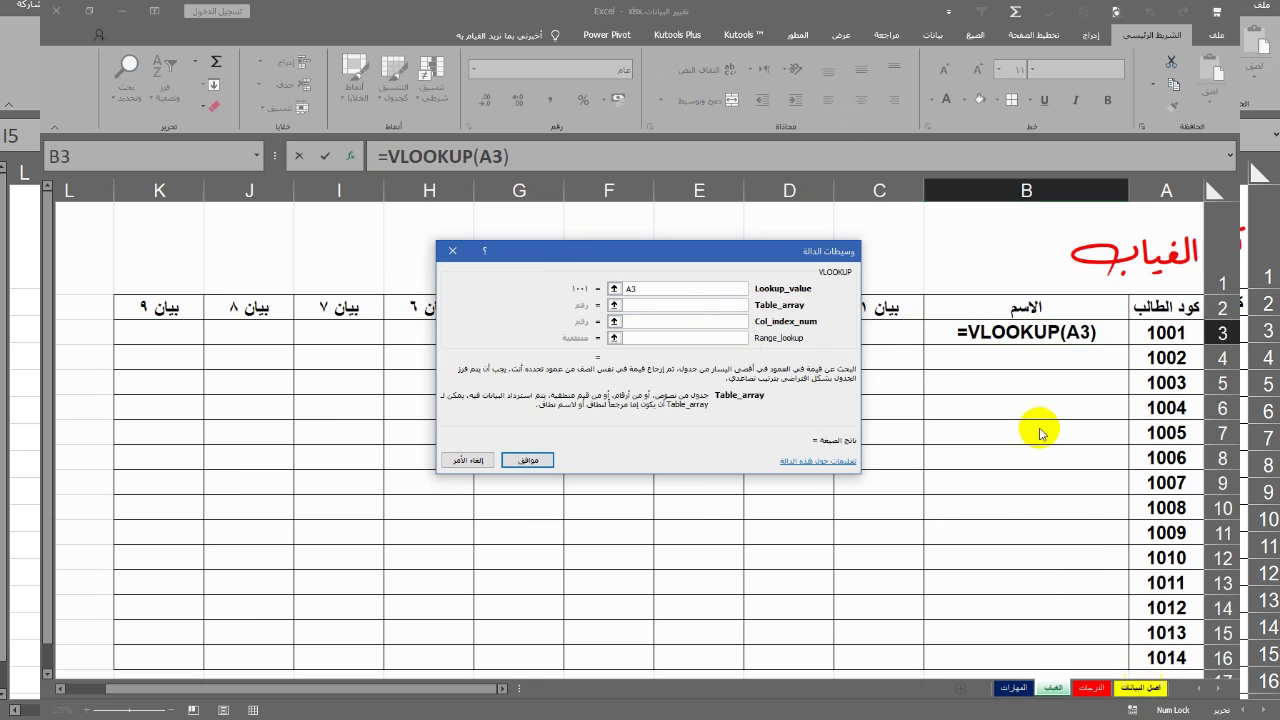
{"action": "left_click_drag", "start_coordinate": [1170, 310], "coordinate": [955, 660]}
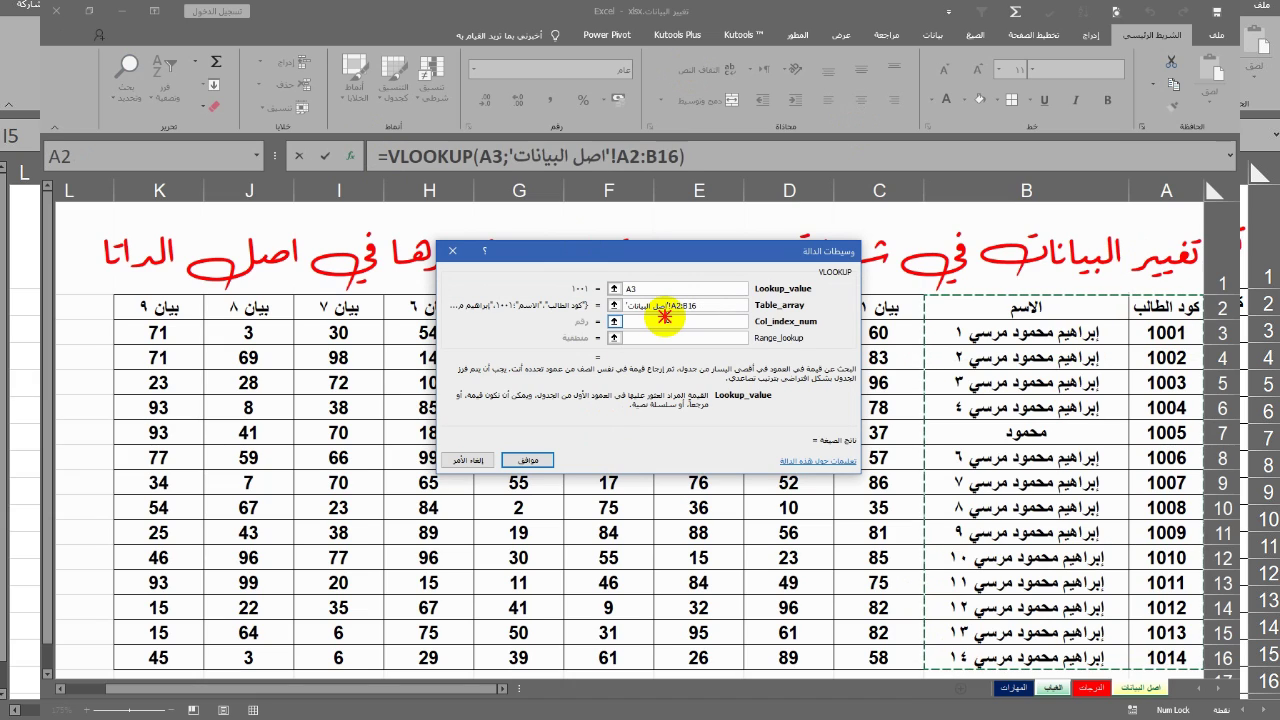
{"action": "left_click", "coordinate": [667, 322]}
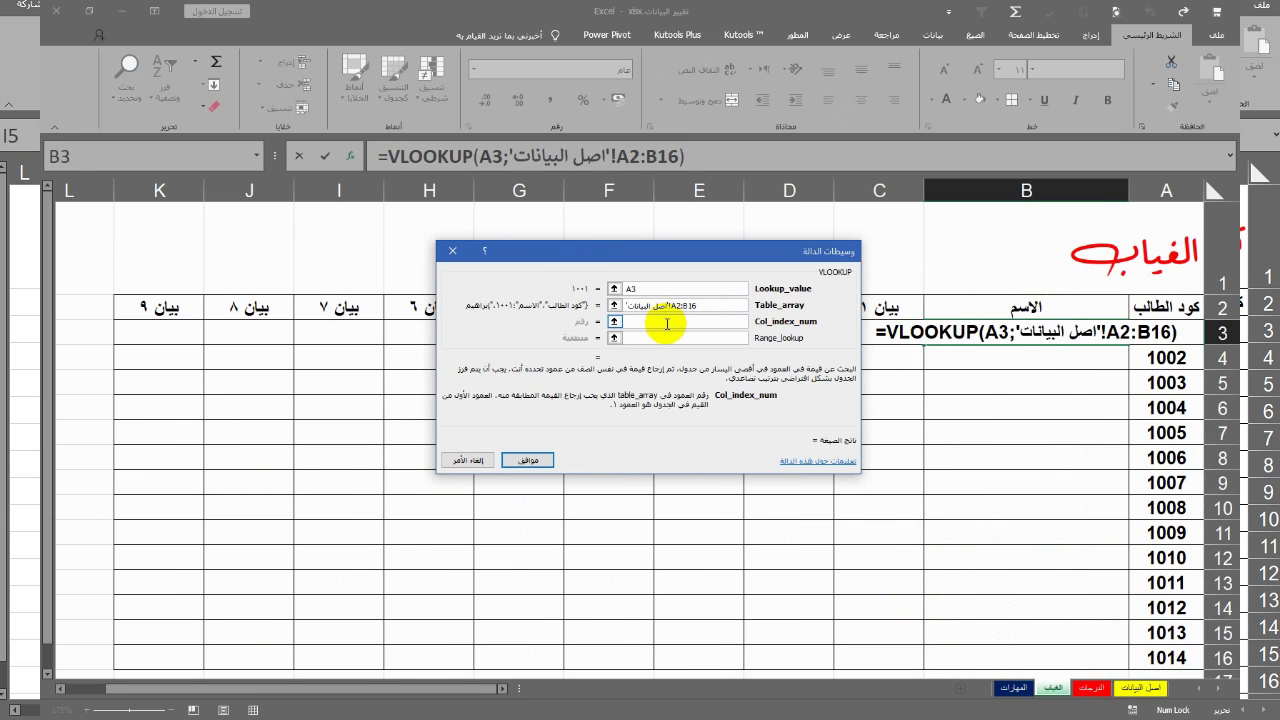
{"action": "type", "text": "2"}
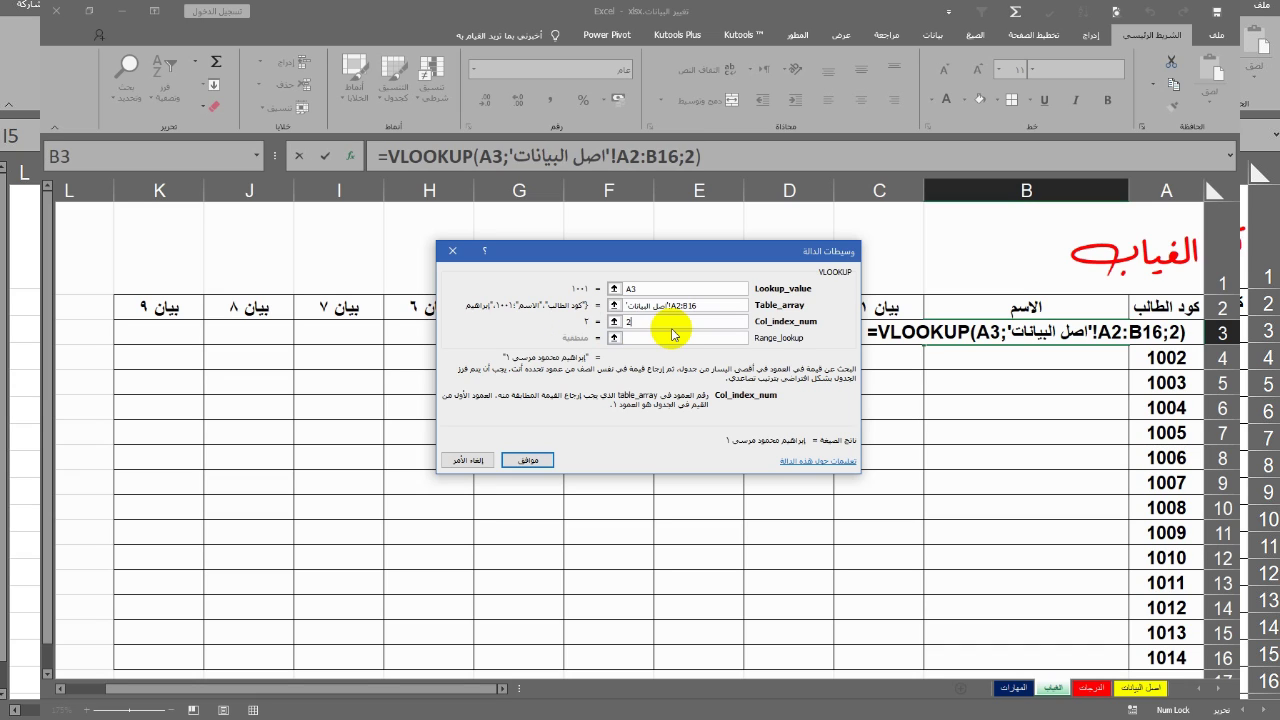
{"action": "left_click", "coordinate": [656, 338]}
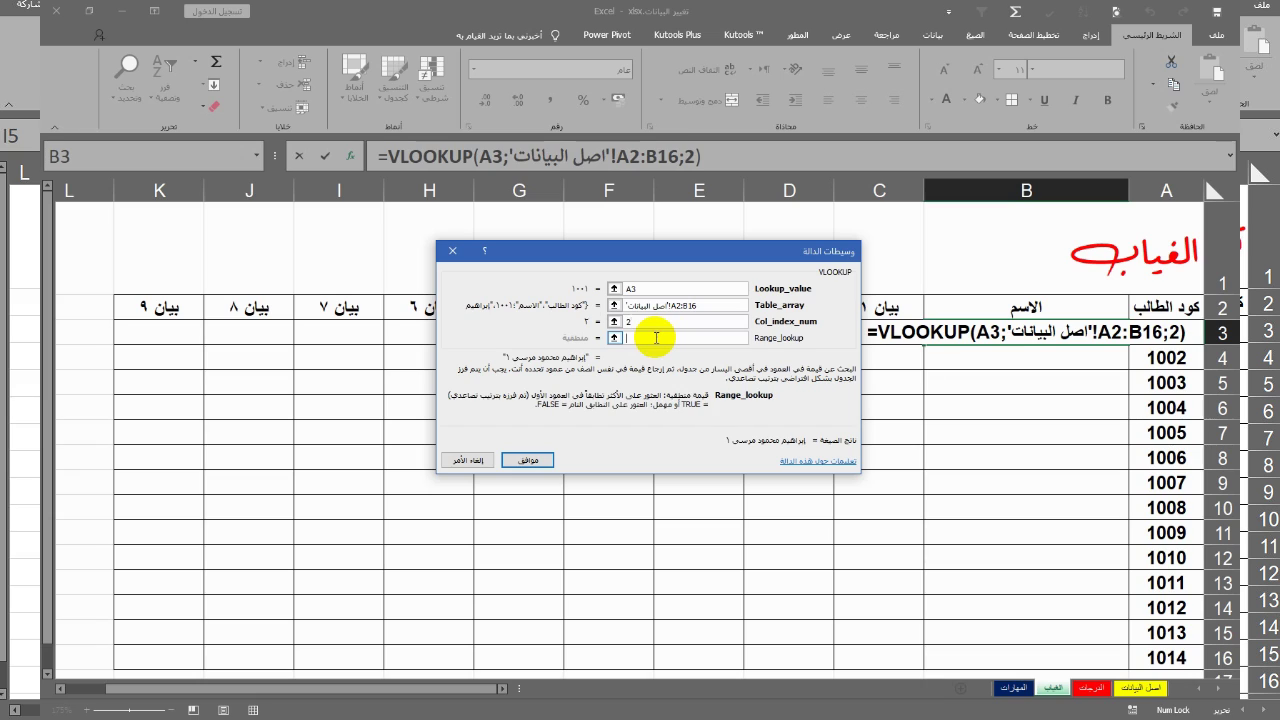
{"action": "type", "text": "0"}
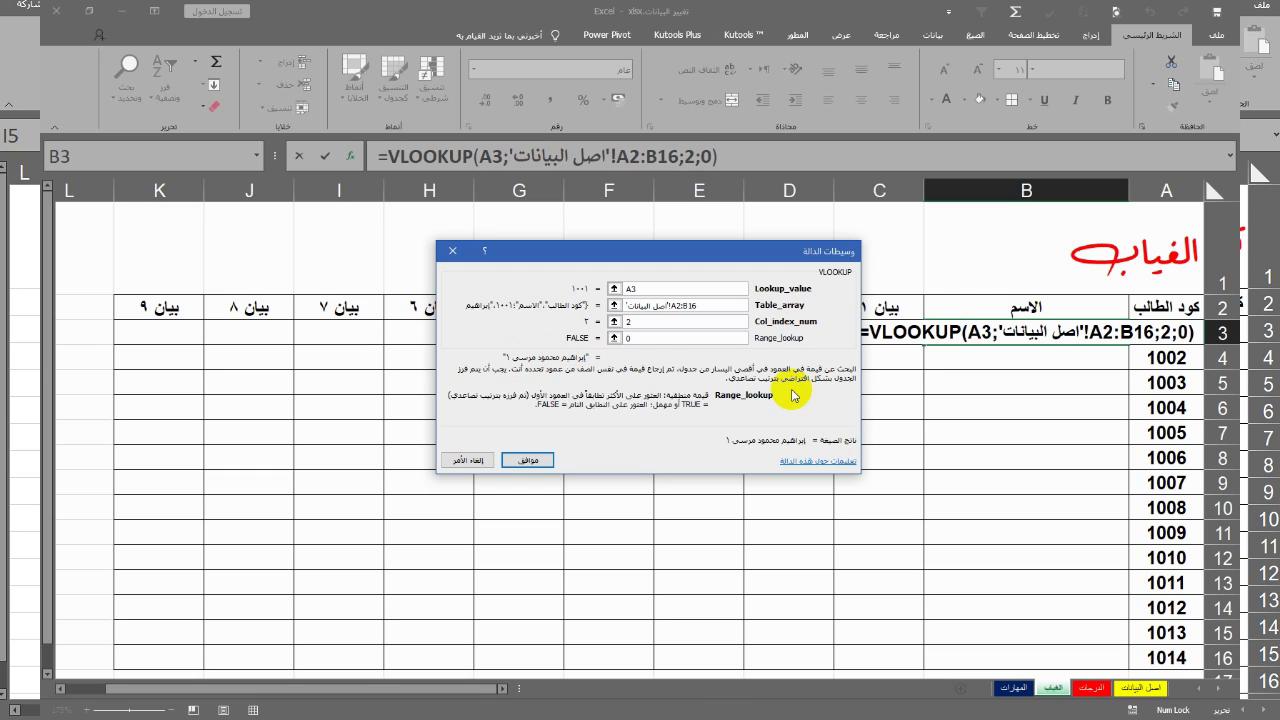
{"action": "left_click", "coordinate": [515, 472]}
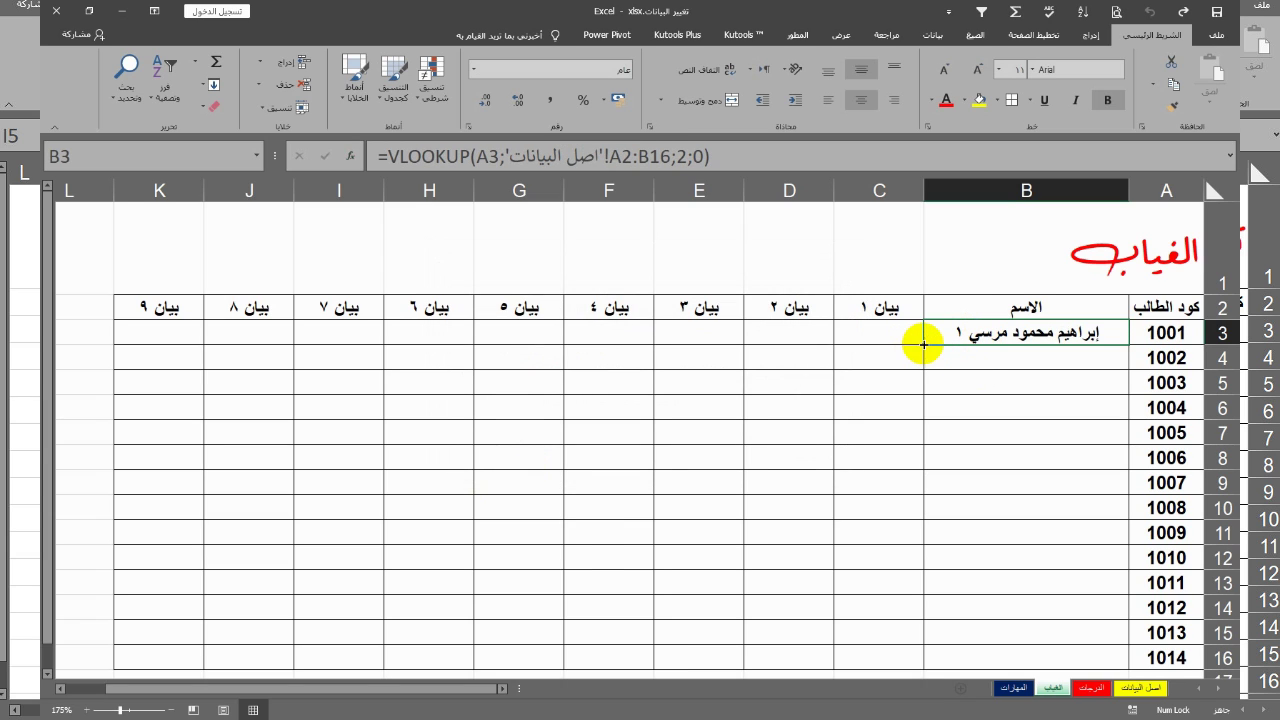
Copy the B3 name formula down to B16 on the absence sheet
{"action": "left_click_drag", "start_coordinate": [926, 343], "coordinate": [933, 664]}
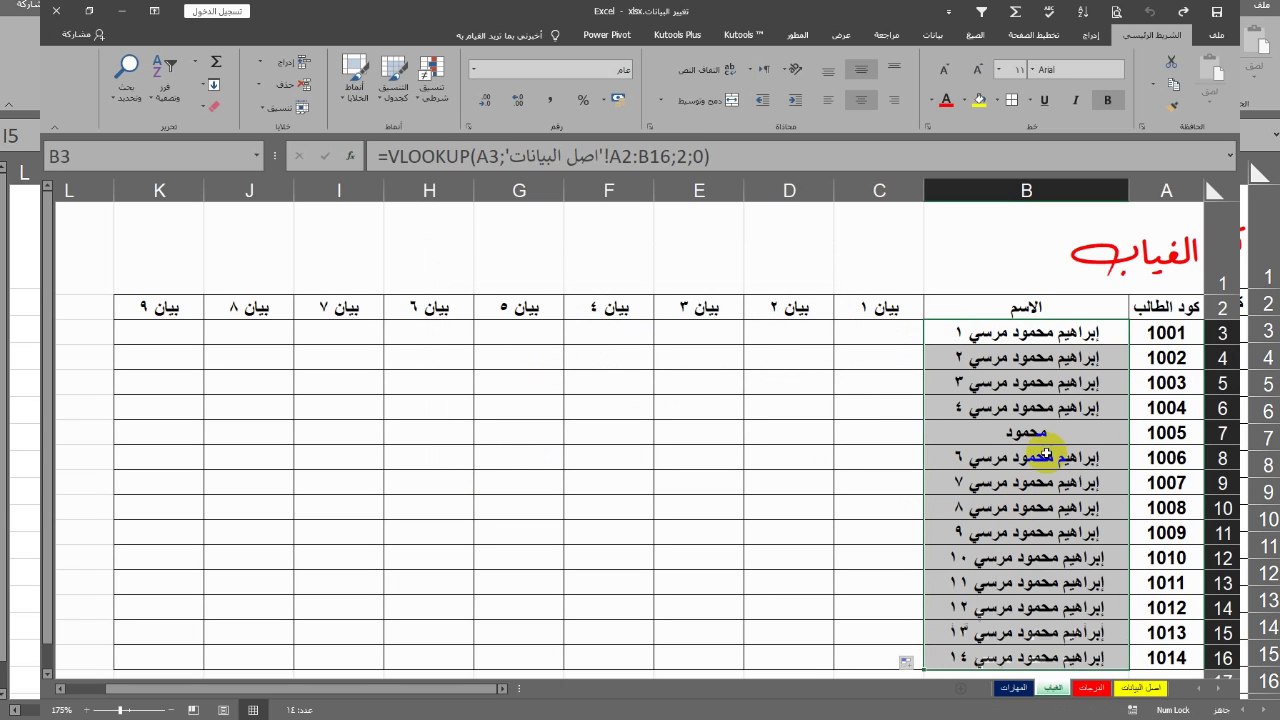
{"action": "left_click", "coordinate": [1046, 694]}
{"action": "left_click", "coordinate": [1016, 690]}
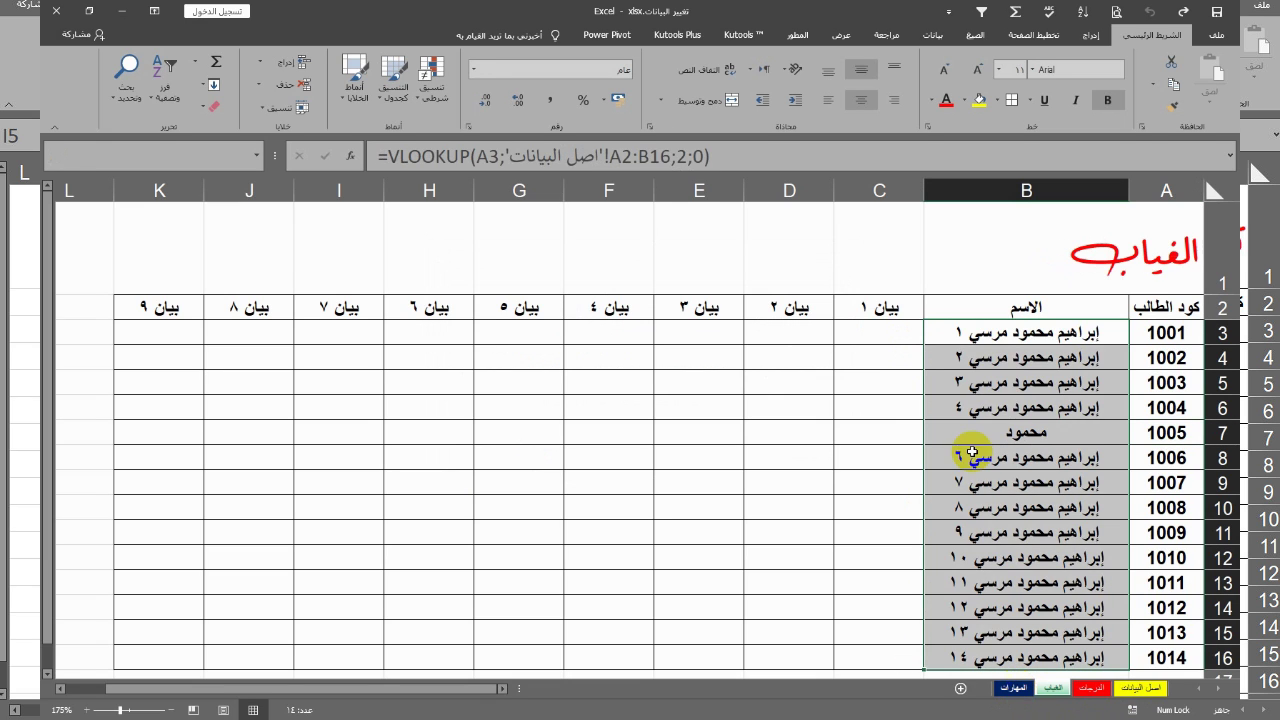
Insert a VLOOKUP into B3 of the المهارات skills sheet
{"action": "left_click", "coordinate": [1020, 339]}
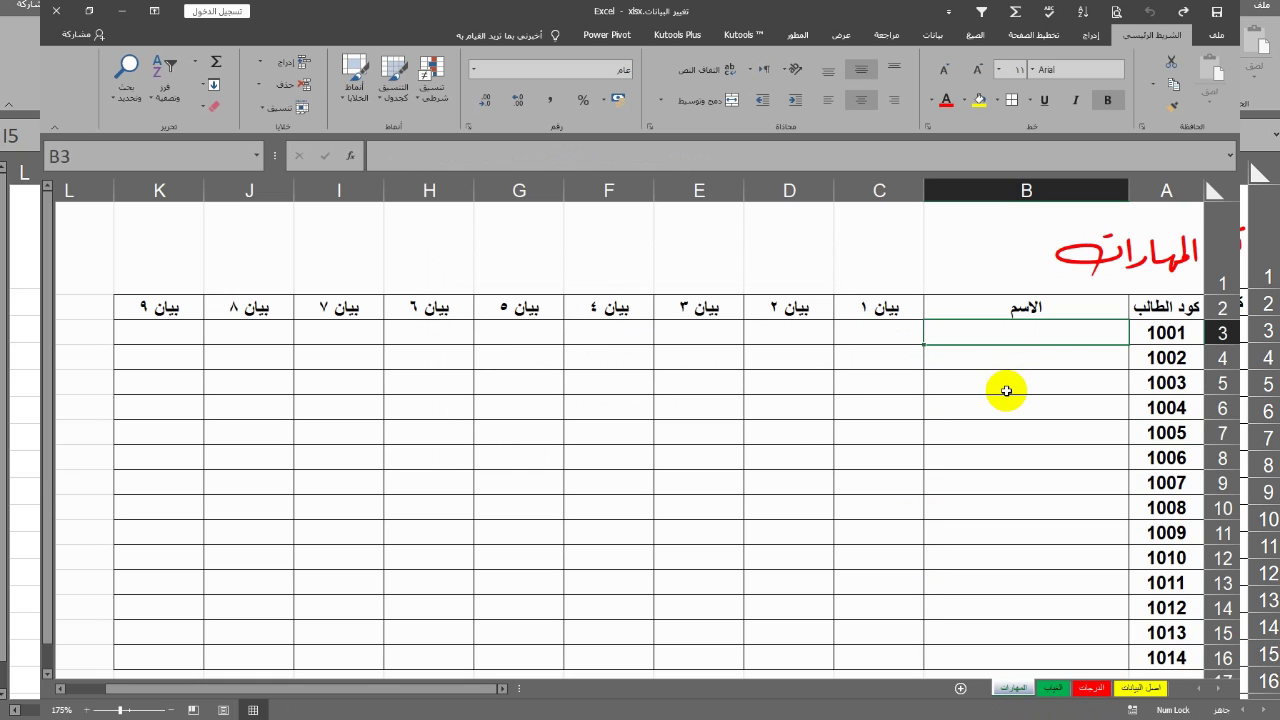
{"action": "type", "text": "=v"}
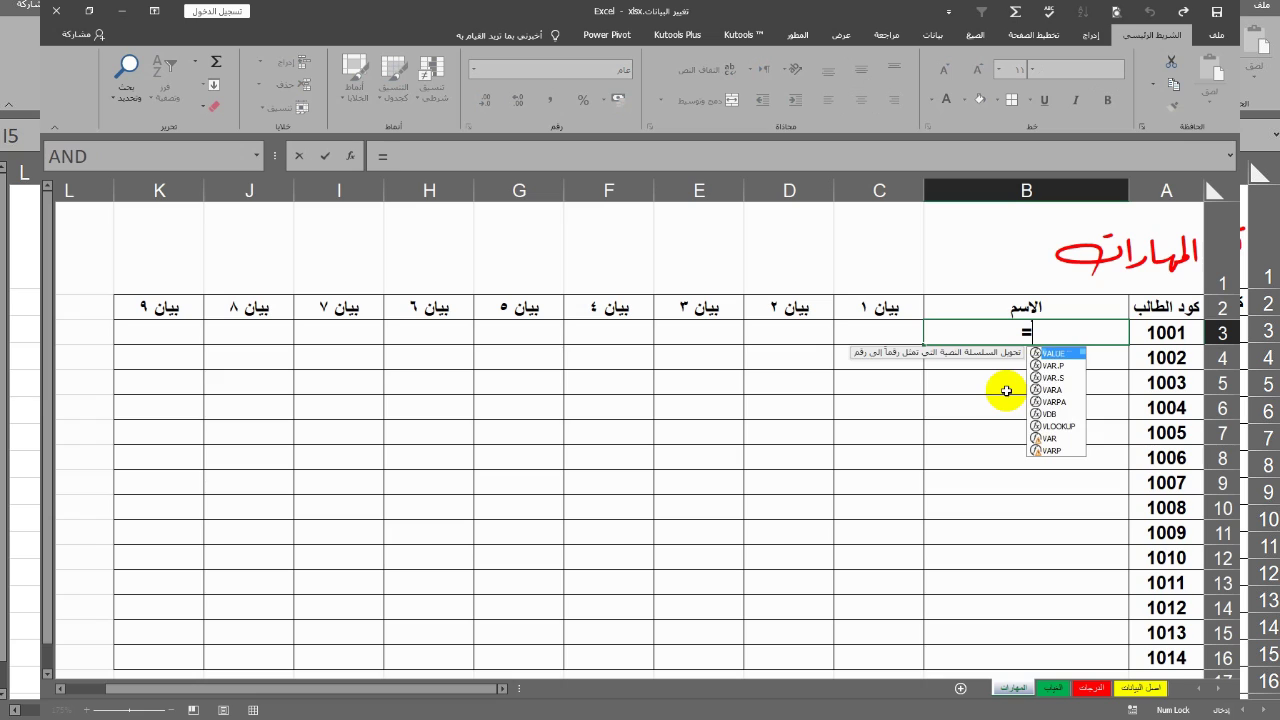
{"action": "type", "text": "l"}
{"action": "double_click", "coordinate": [1056, 355]}
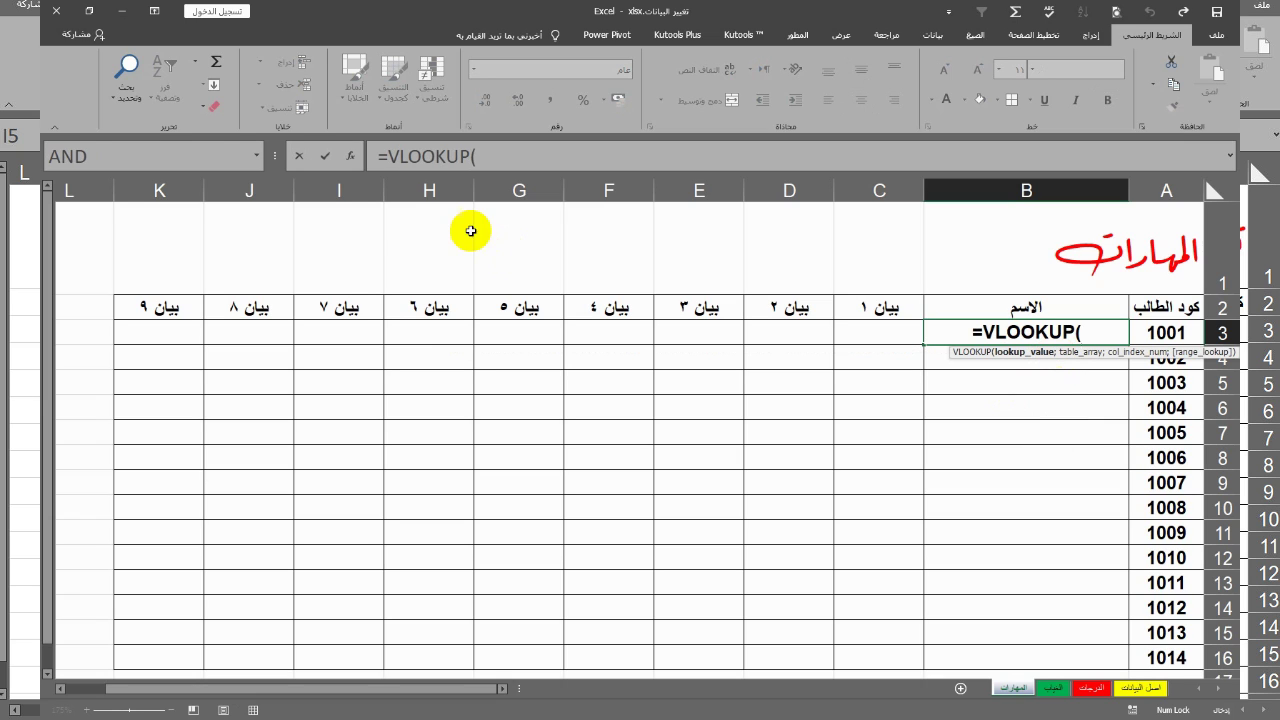
{"action": "left_click", "coordinate": [348, 157]}
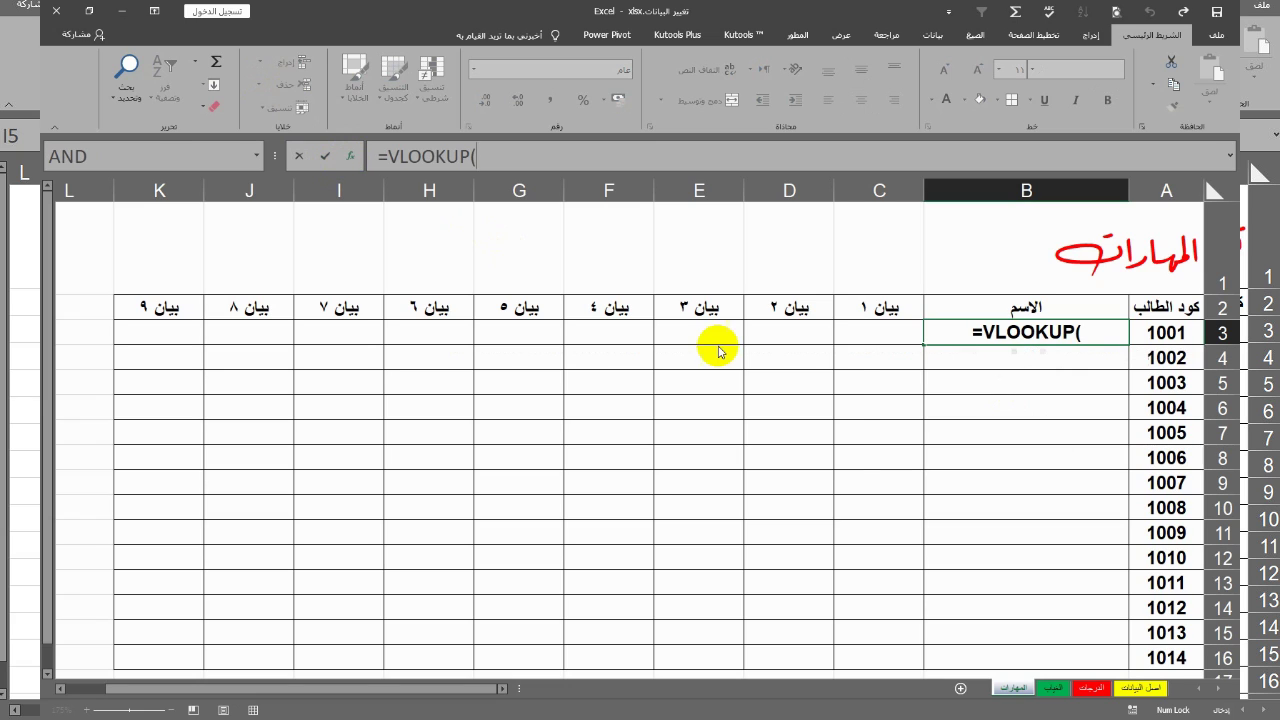
Set lookup value A3 and absolute table 'اصل البيانات'!$A$2:$B$16, then confirm
{"action": "left_click", "coordinate": [1166, 334]}
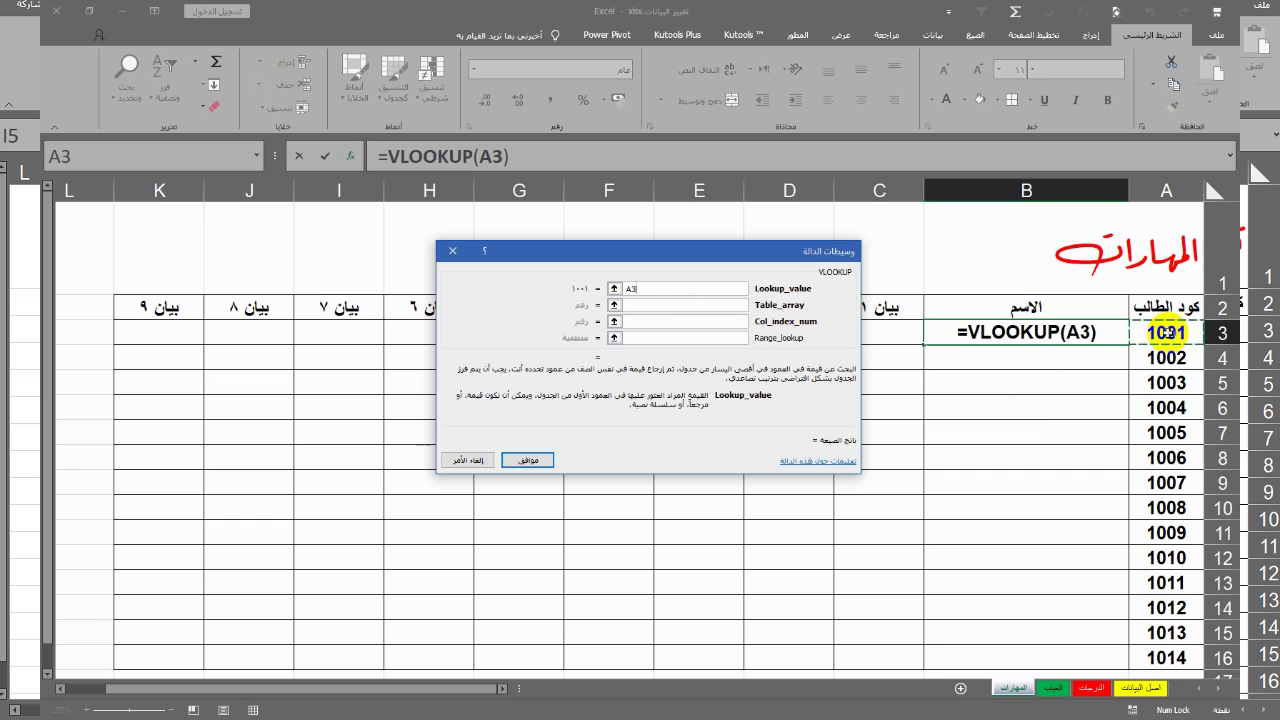
{"action": "left_click", "coordinate": [661, 303]}
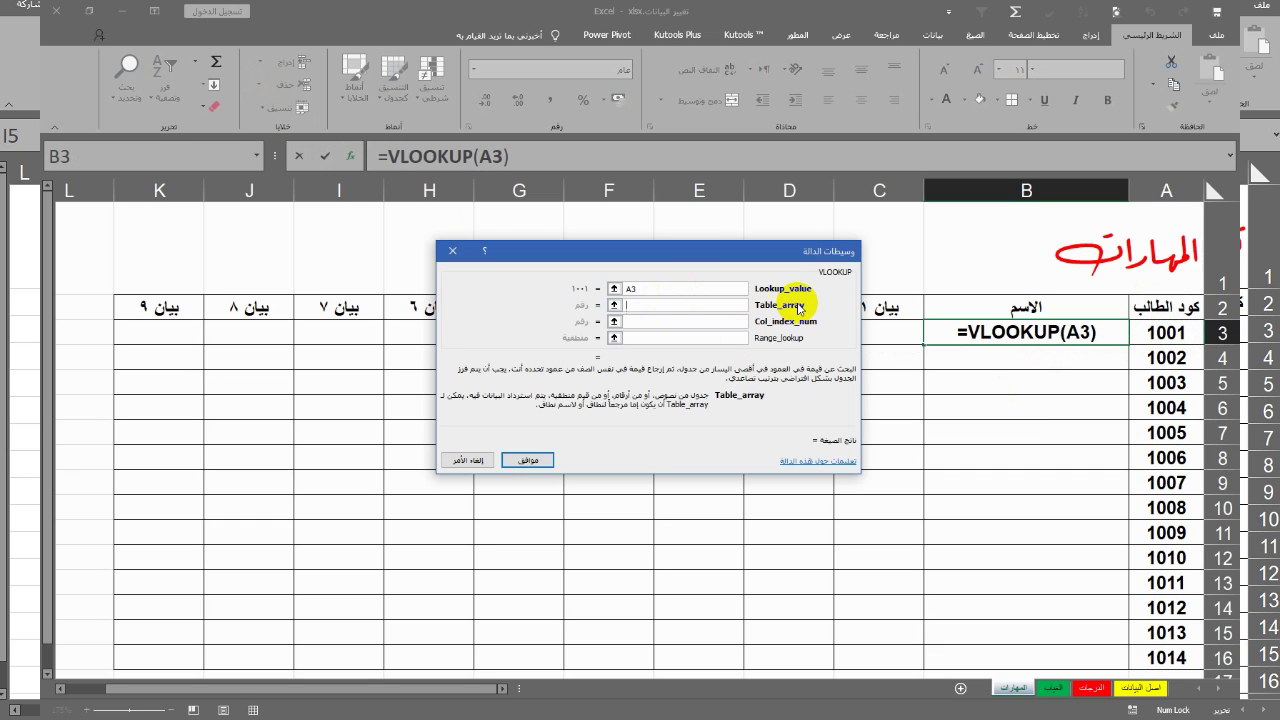
{"action": "left_click", "coordinate": [1140, 688]}
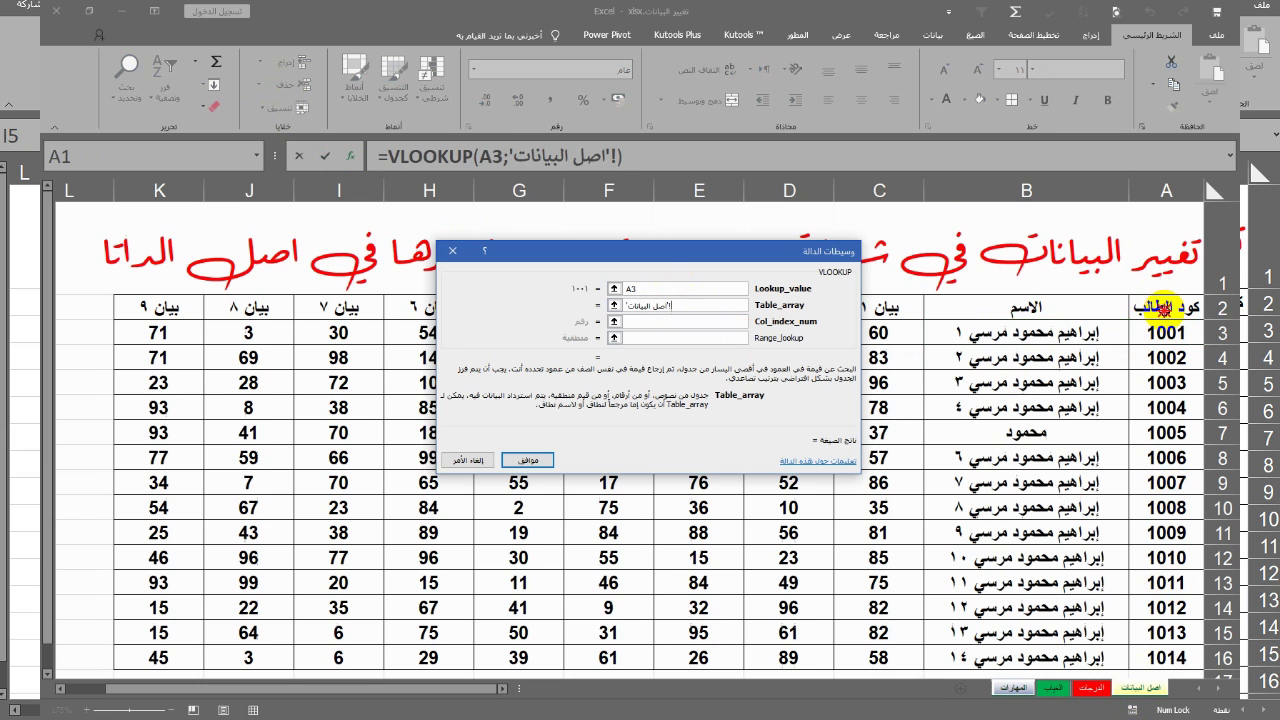
{"action": "left_click_drag", "start_coordinate": [1143, 308], "coordinate": [945, 660]}
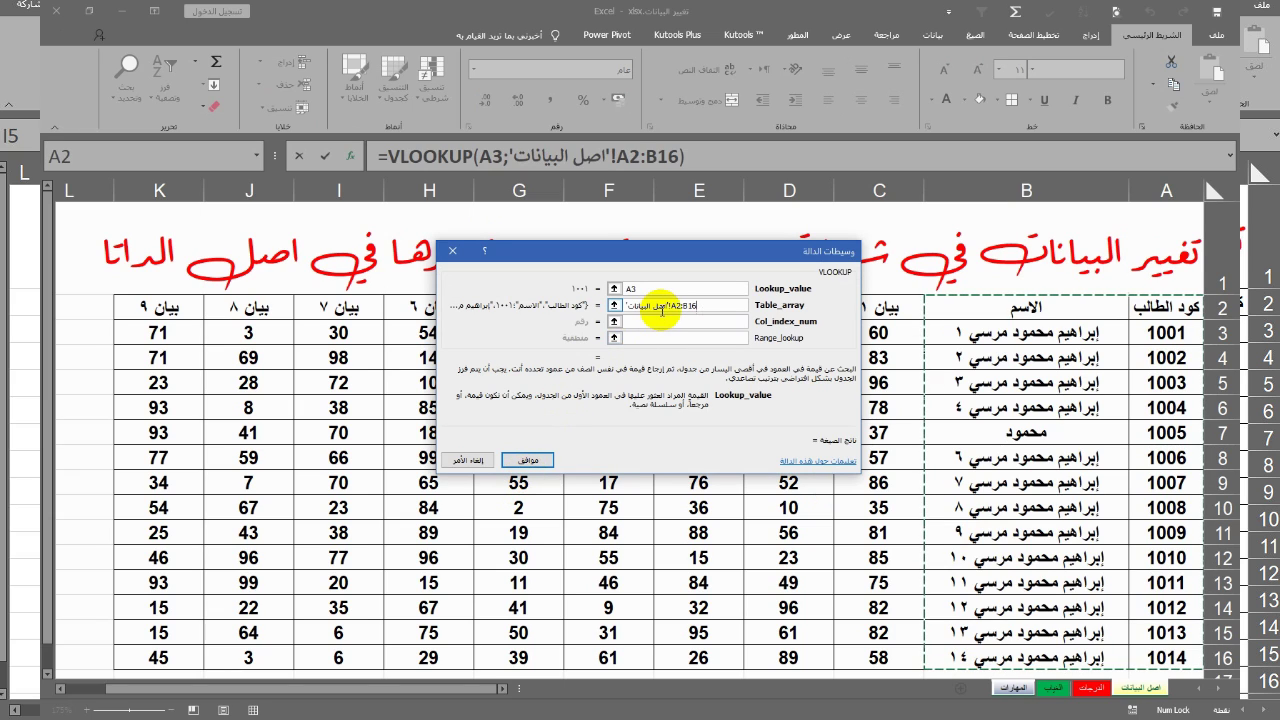
{"action": "left_click", "coordinate": [661, 311]}
{"action": "key", "text": "F4"}
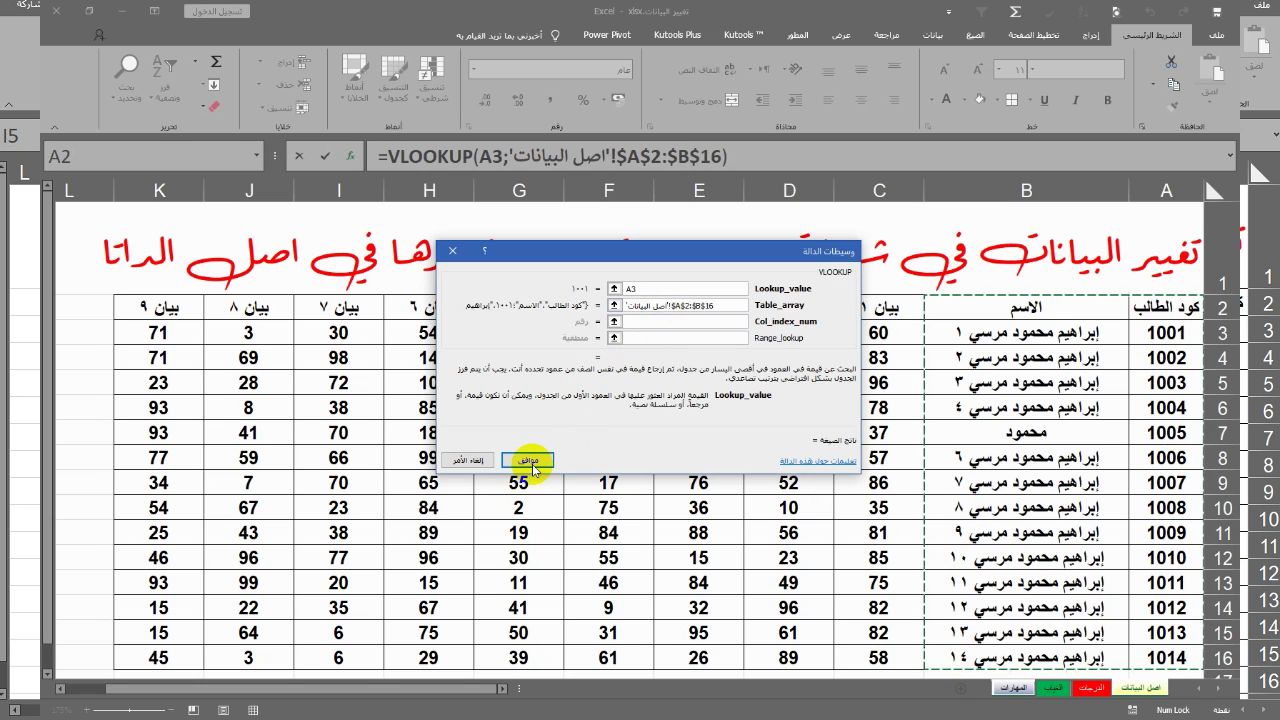
{"action": "left_click", "coordinate": [530, 461]}
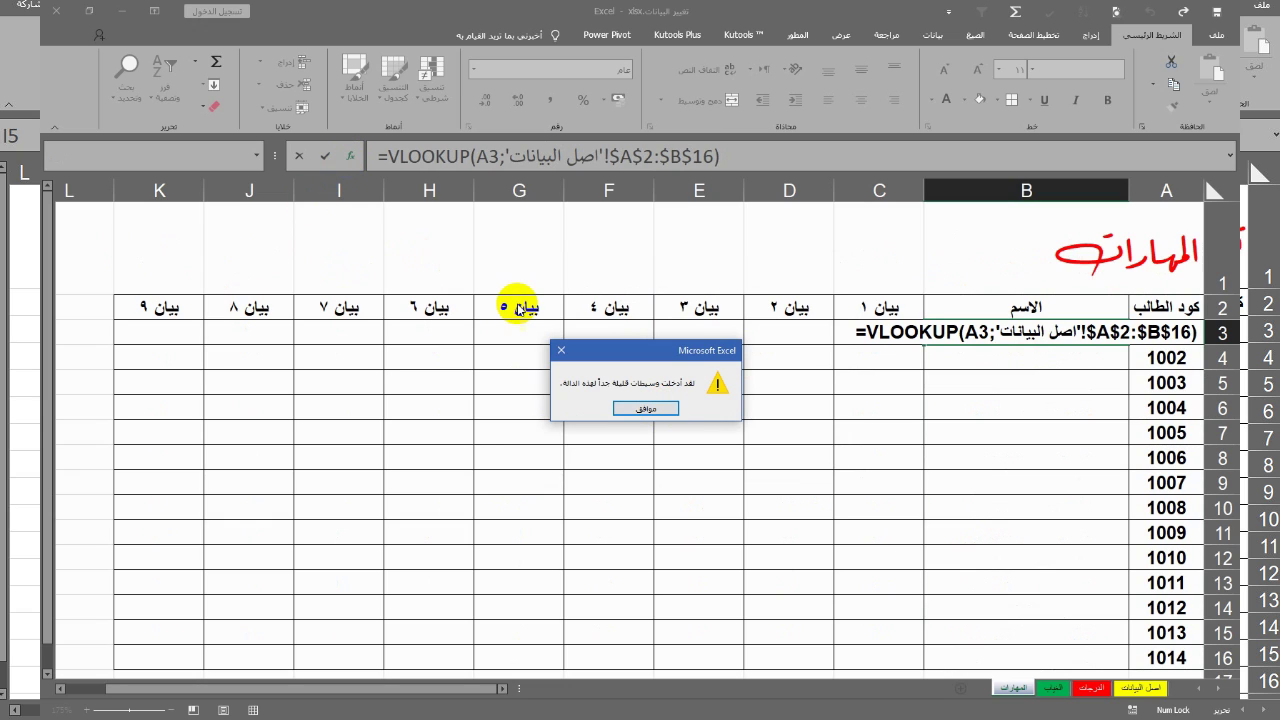
Add column index 2 and exact match 0 to B3's VLOOKUP, then fill it down column B
{"action": "left_click", "coordinate": [665, 408]}
{"action": "key", "text": "Return"}
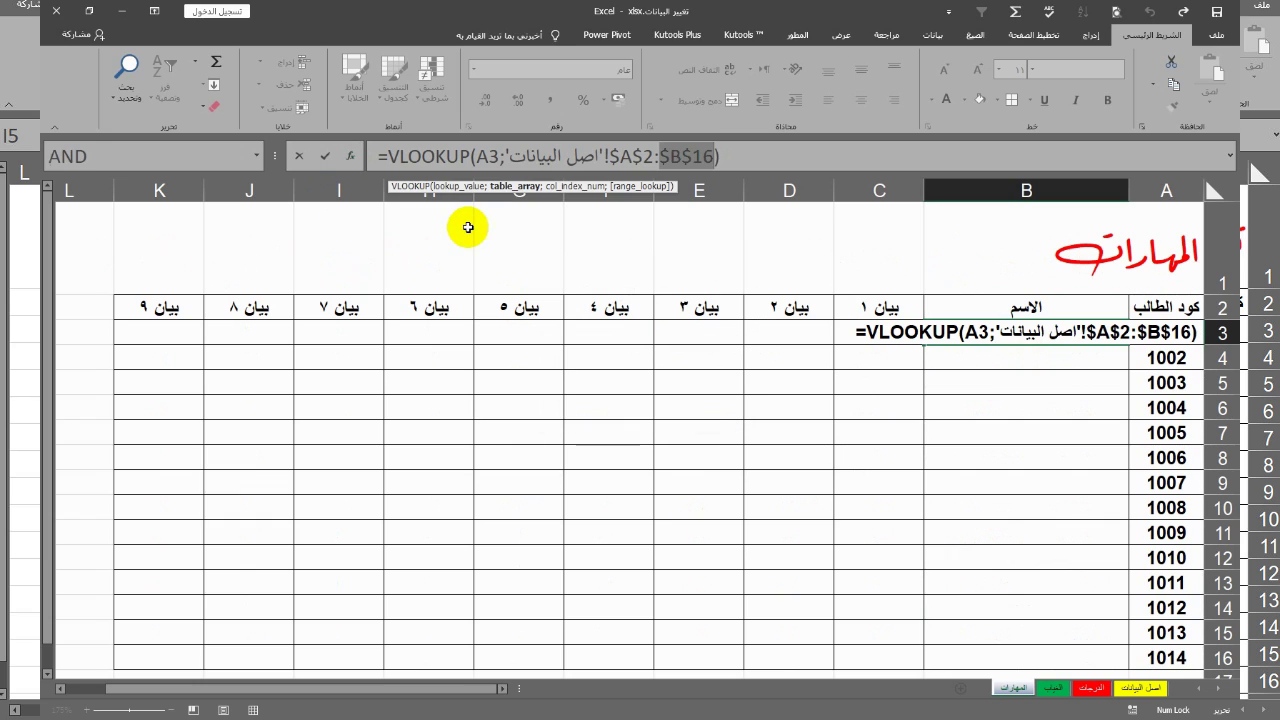
{"action": "left_click", "coordinate": [345, 156]}
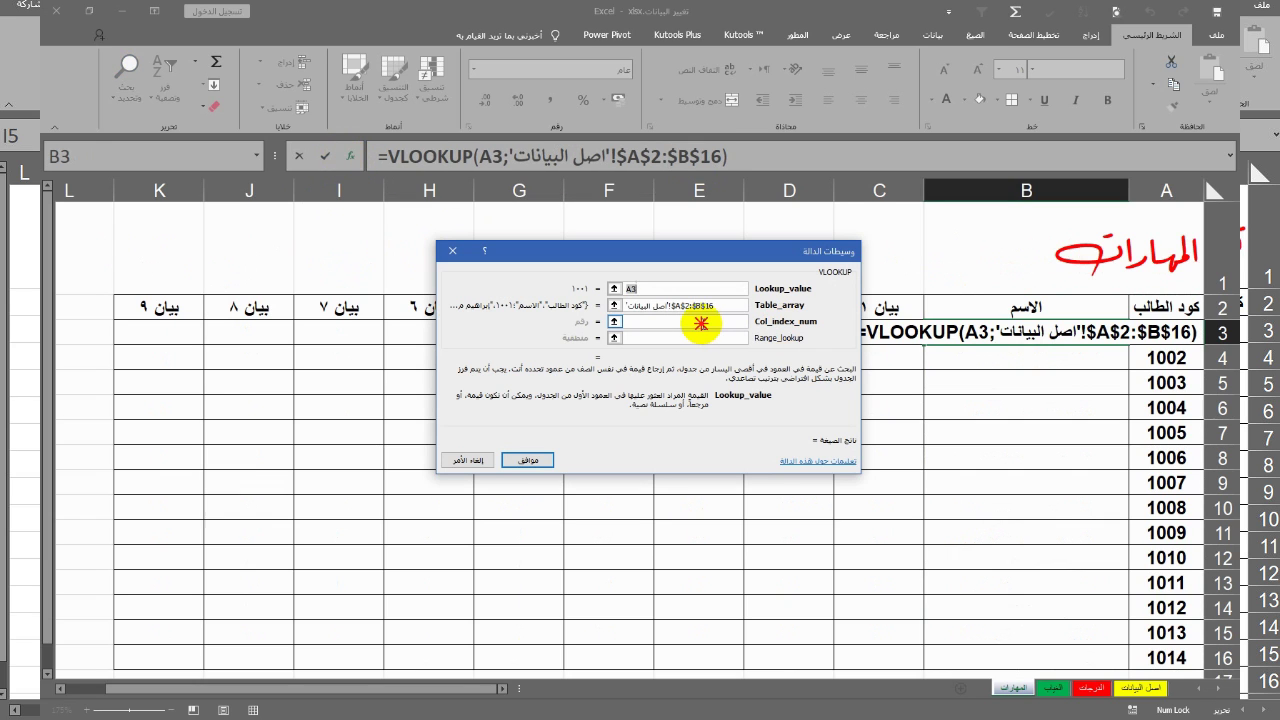
{"action": "left_click", "coordinate": [703, 324]}
{"action": "type", "text": "2"}
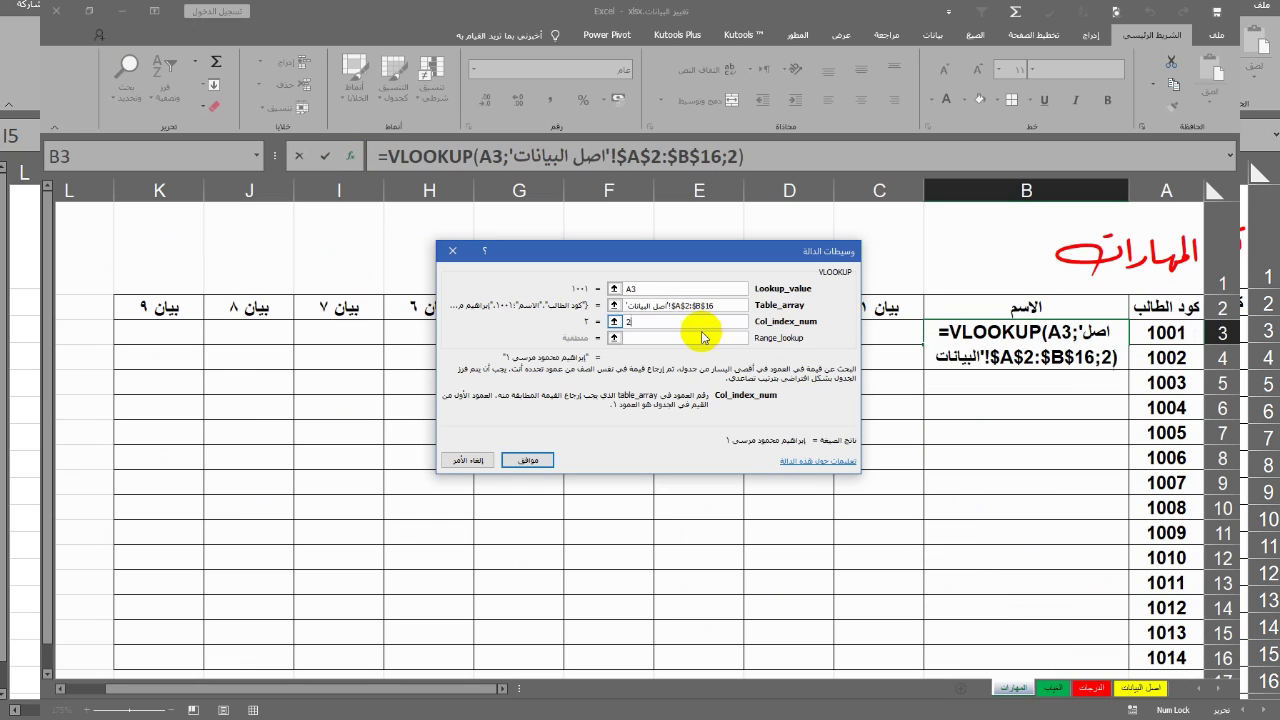
{"action": "left_click", "coordinate": [702, 337]}
{"action": "type", "text": "0"}
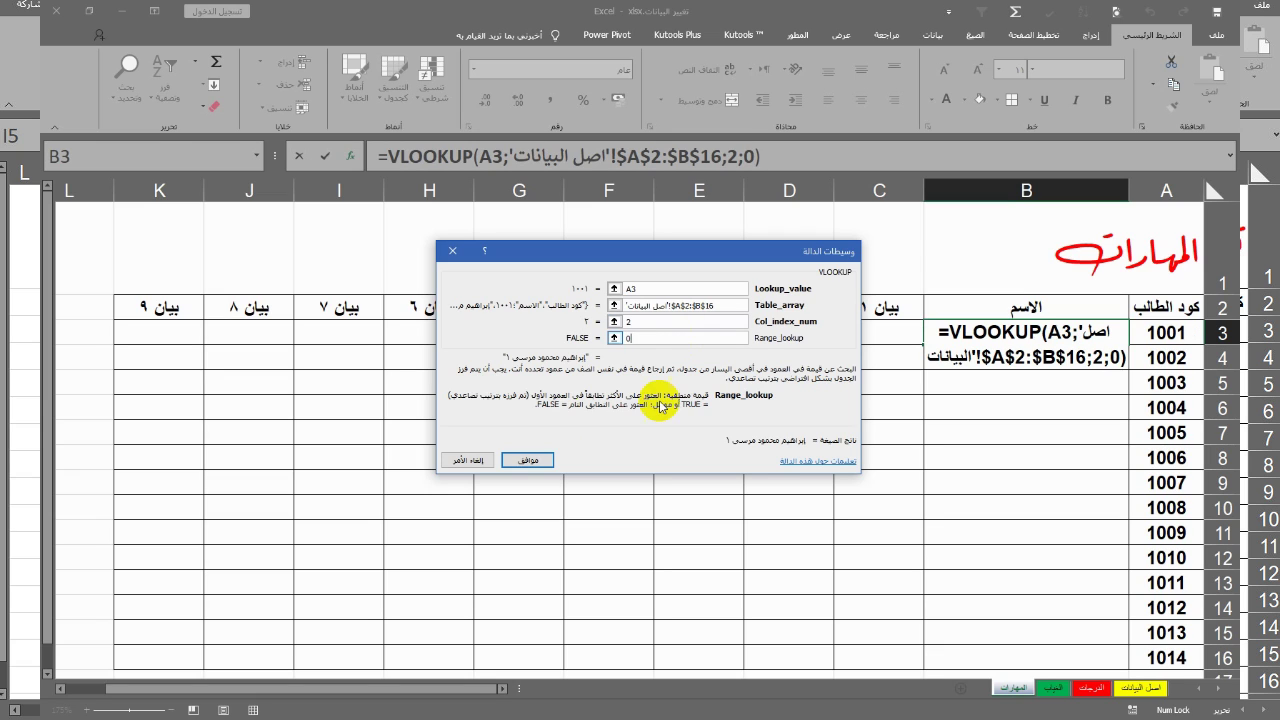
{"action": "left_click", "coordinate": [534, 461]}
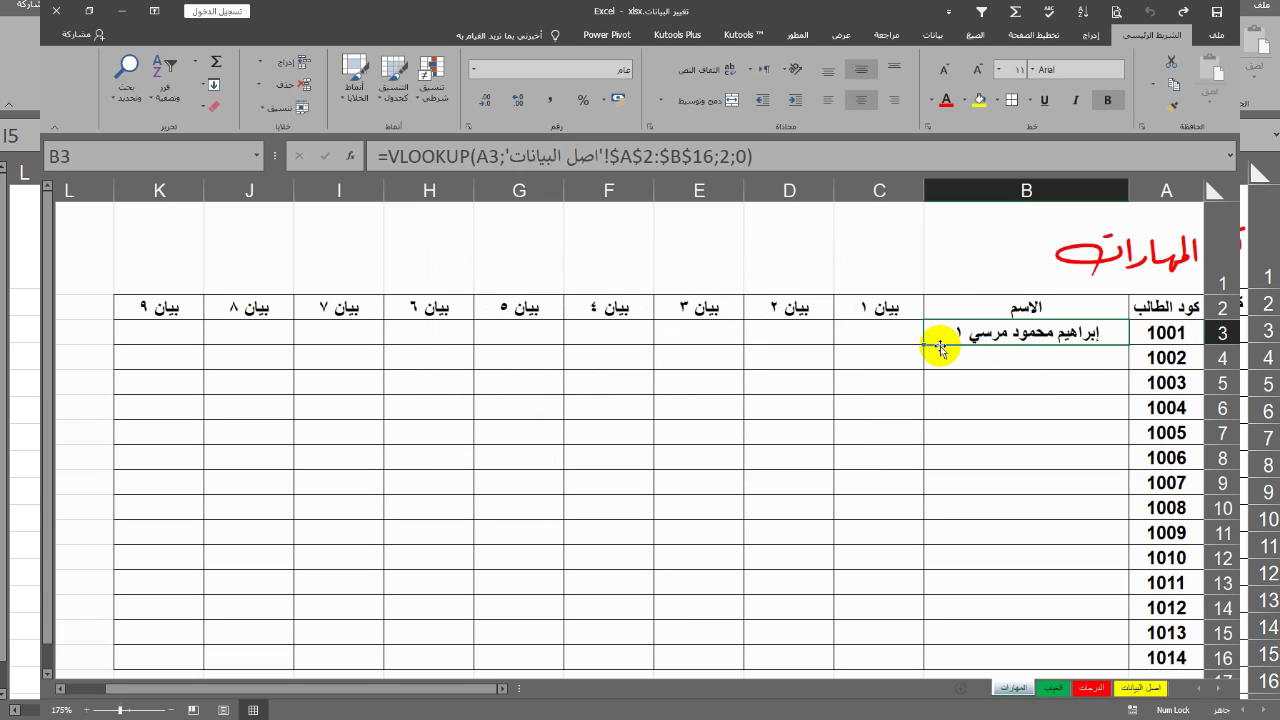
{"action": "mouse_move", "coordinate": [925, 345]}
{"action": "left_mouse_down"}
{"action": "mouse_move", "coordinate": [940, 672]}
{"action": "mouse_move", "coordinate": [925, 665]}
{"action": "left_mouse_up"}
On the الغياب sheet, change B3's VLOOKUP table range to absolute $A$2:$B$16
{"action": "left_click", "coordinate": [1053, 690]}
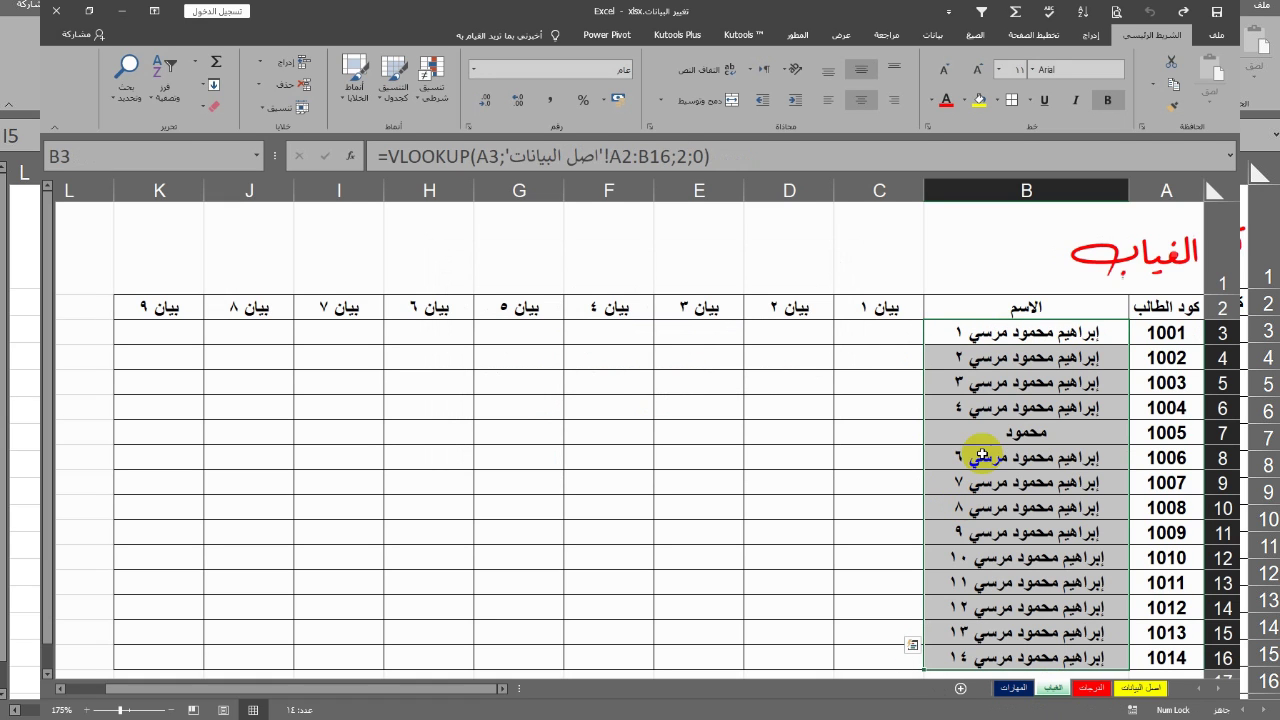
{"action": "left_click", "coordinate": [1017, 433]}
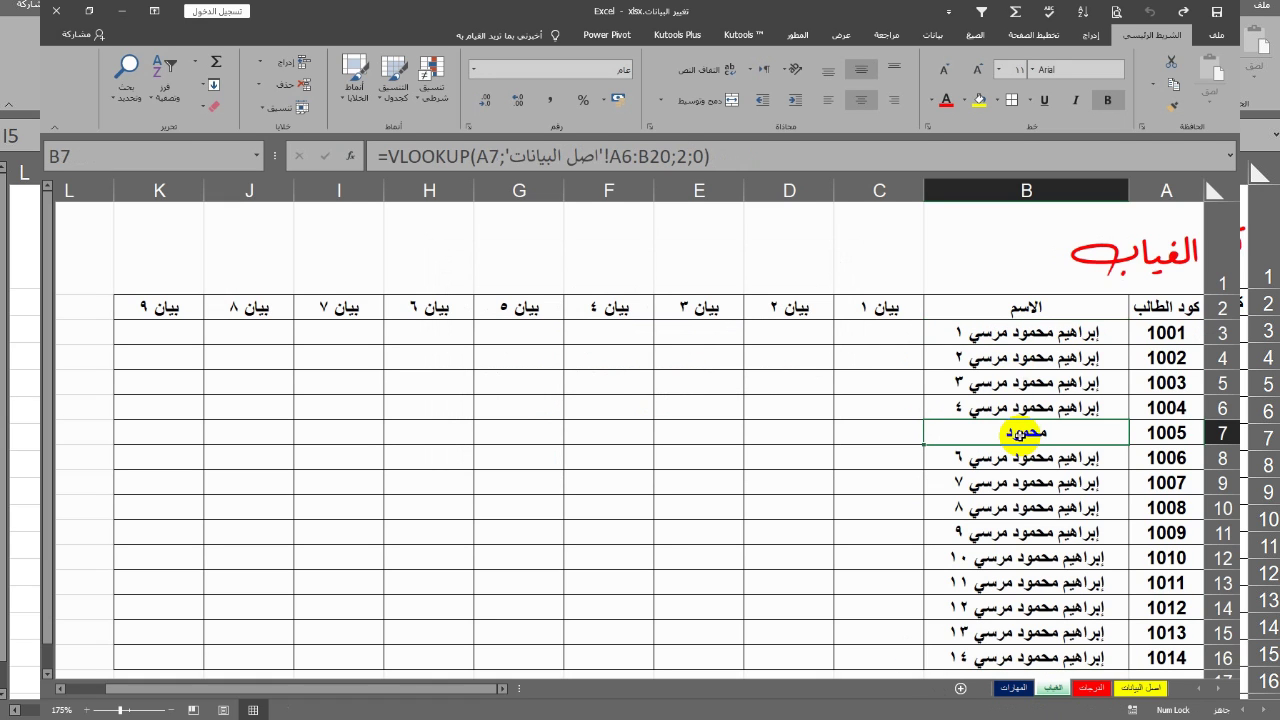
{"action": "left_click", "coordinate": [1012, 334]}
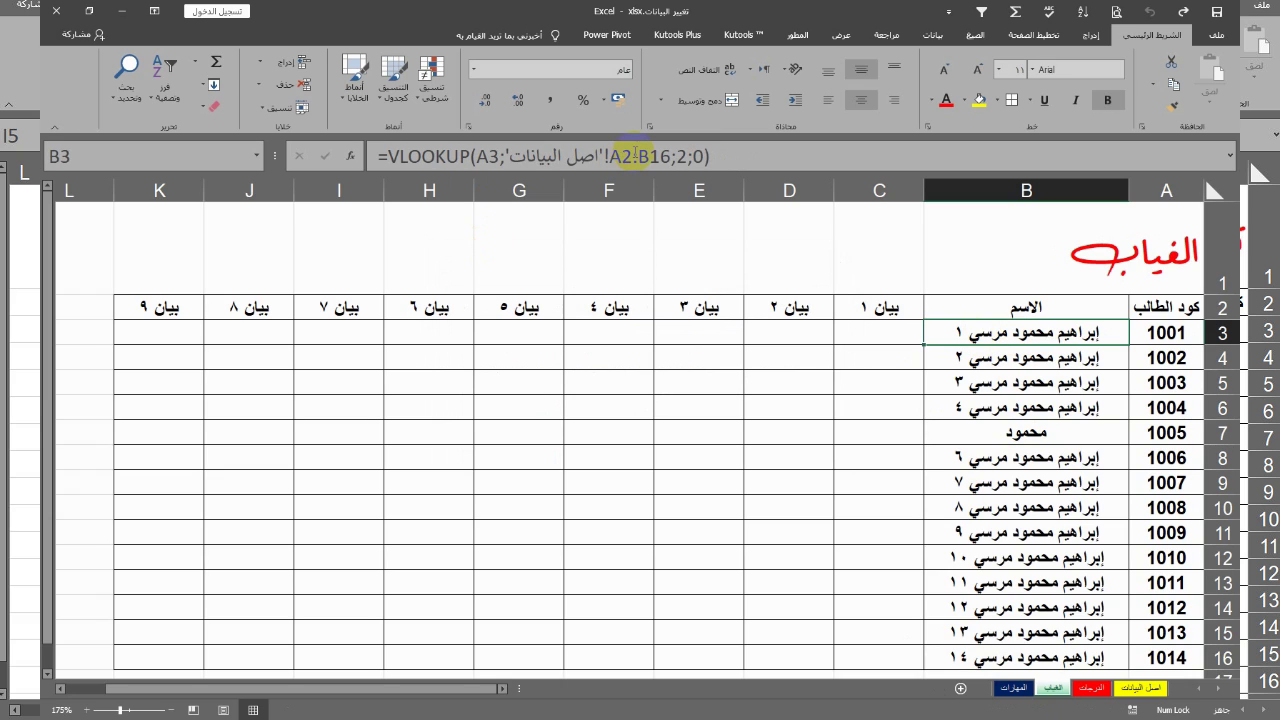
{"action": "left_click", "coordinate": [634, 157]}
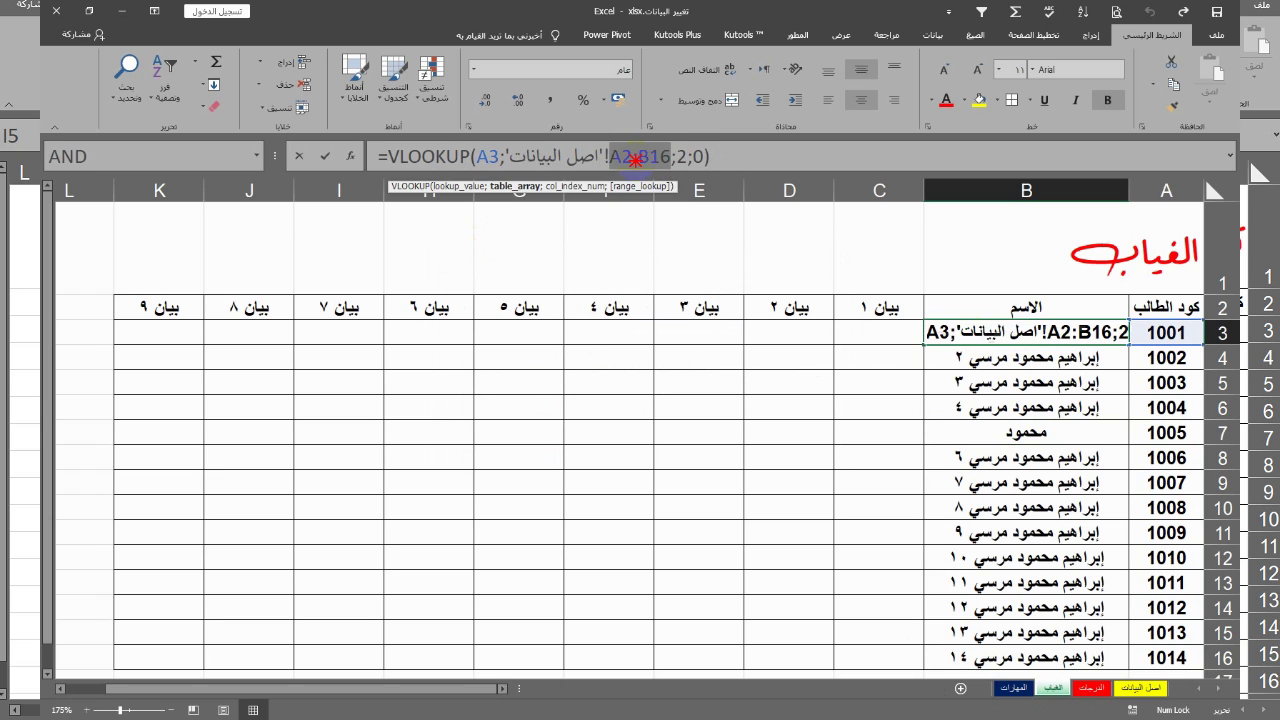
{"action": "left_click", "coordinate": [514, 188]}
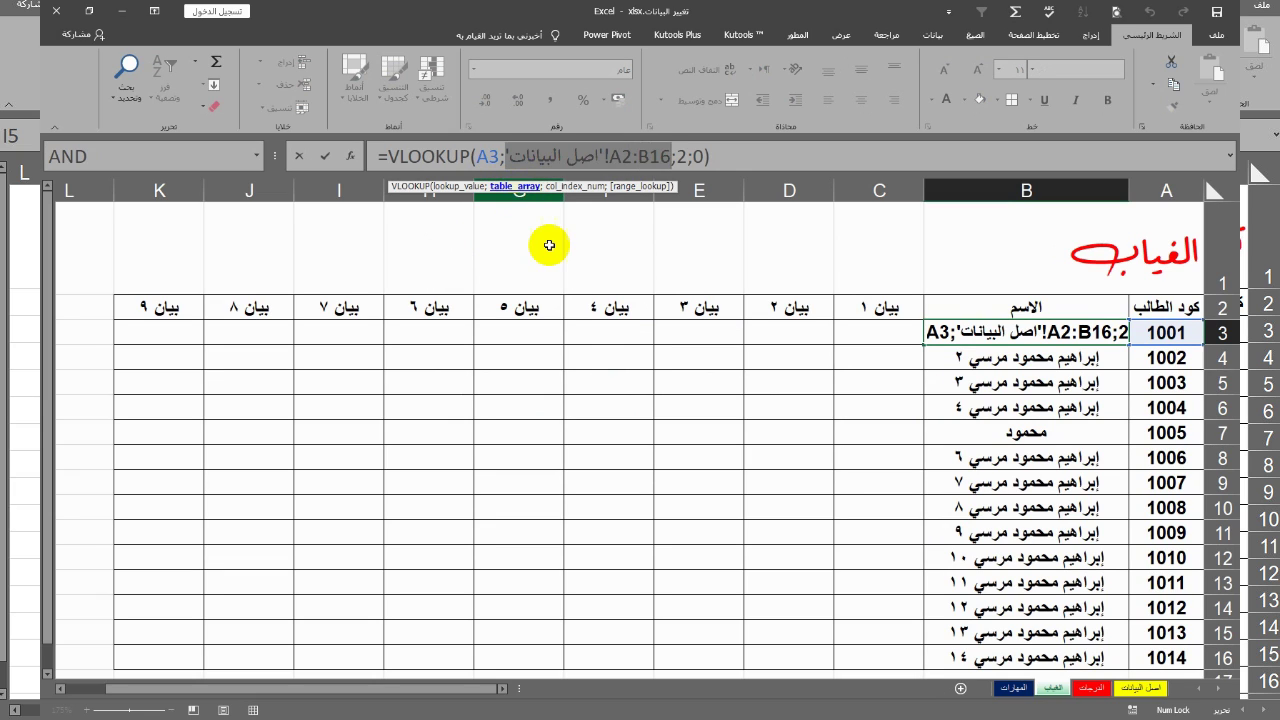
{"action": "key", "text": "Right"}
{"action": "key", "text": "F4"}
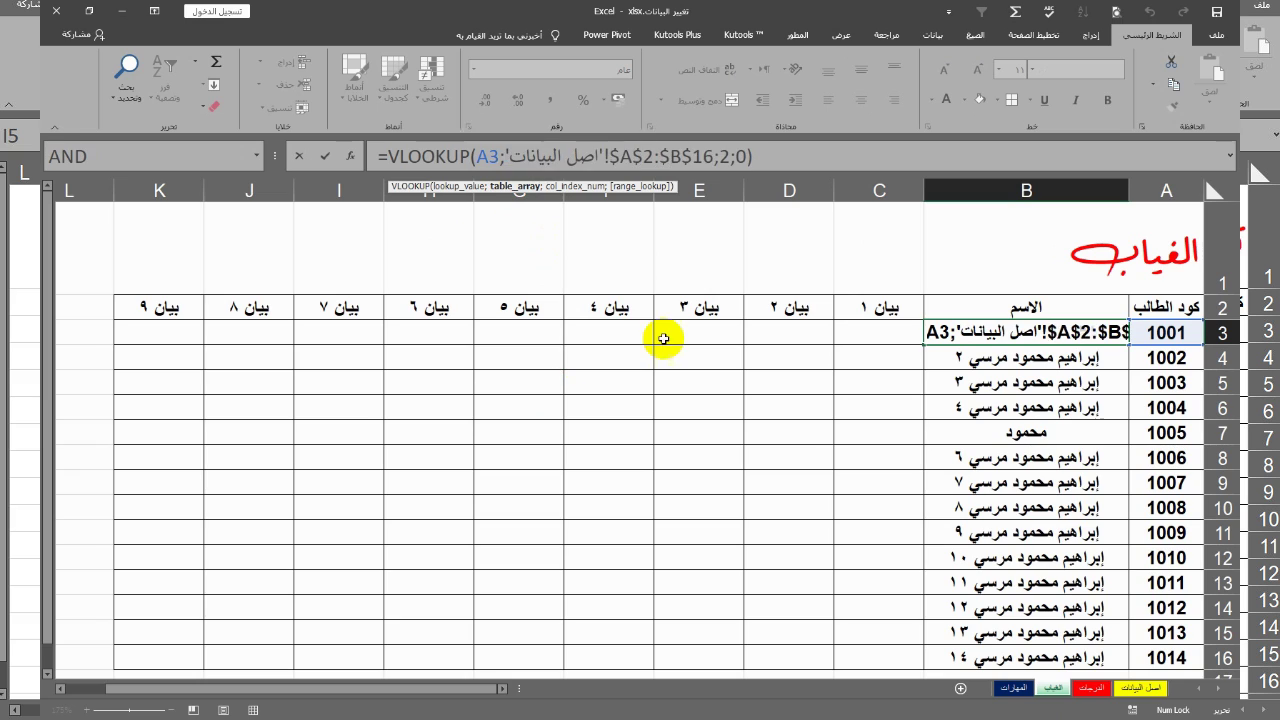
{"action": "key", "text": "Return"}
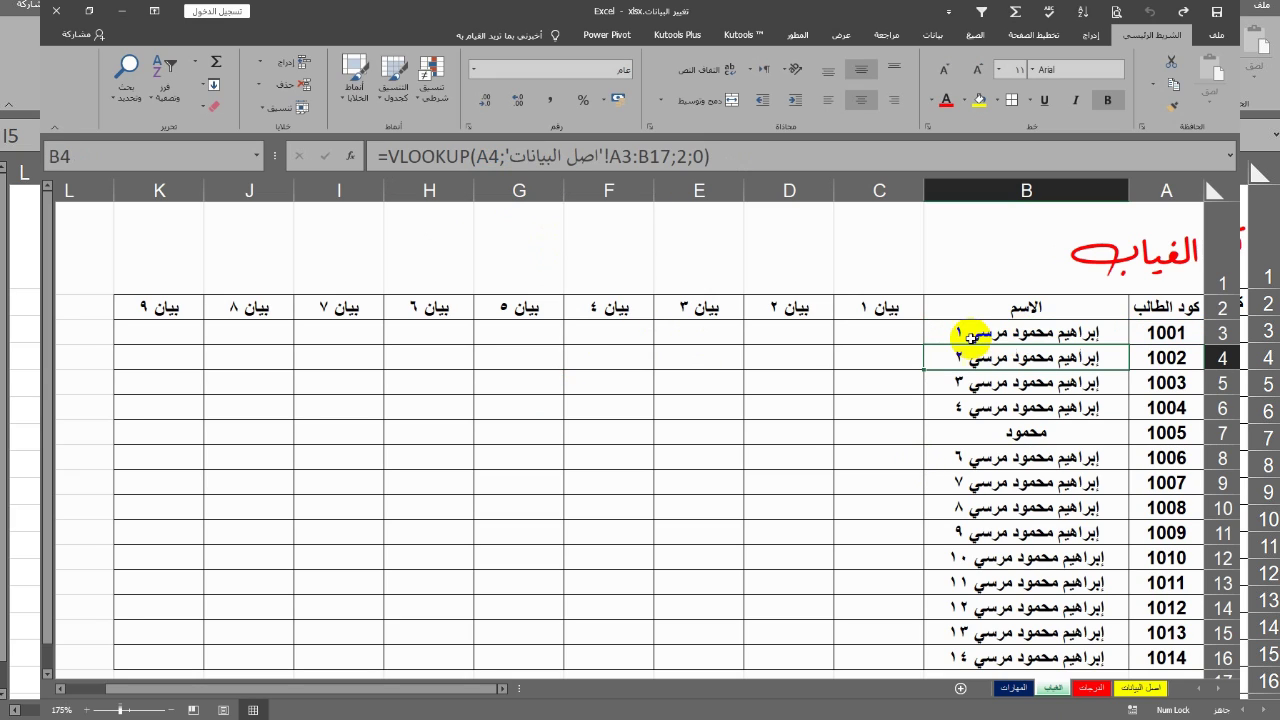
Refill the corrected B3 formula down to B16
{"action": "left_click", "coordinate": [945, 340]}
{"action": "left_click_drag", "start_coordinate": [924, 344], "coordinate": [928, 657]}
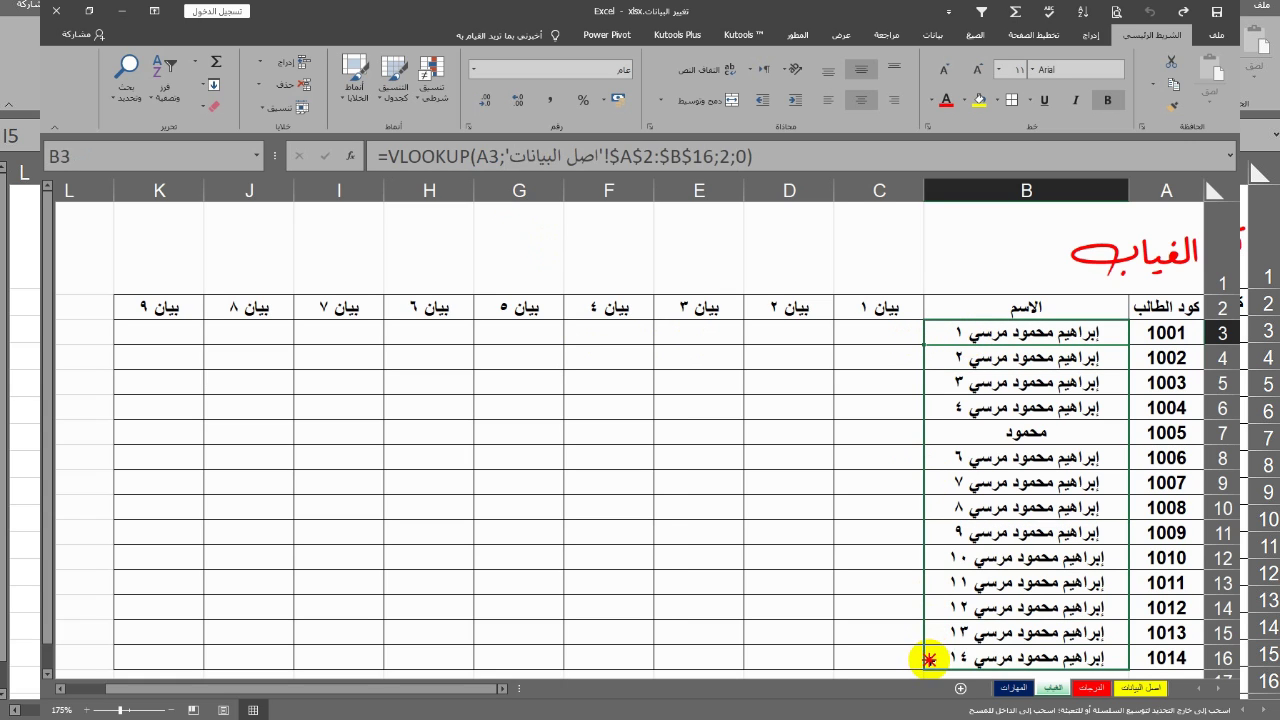
{"action": "left_click_drag", "start_coordinate": [928, 657], "coordinate": [930, 662]}
{"action": "left_click", "coordinate": [1137, 690]}
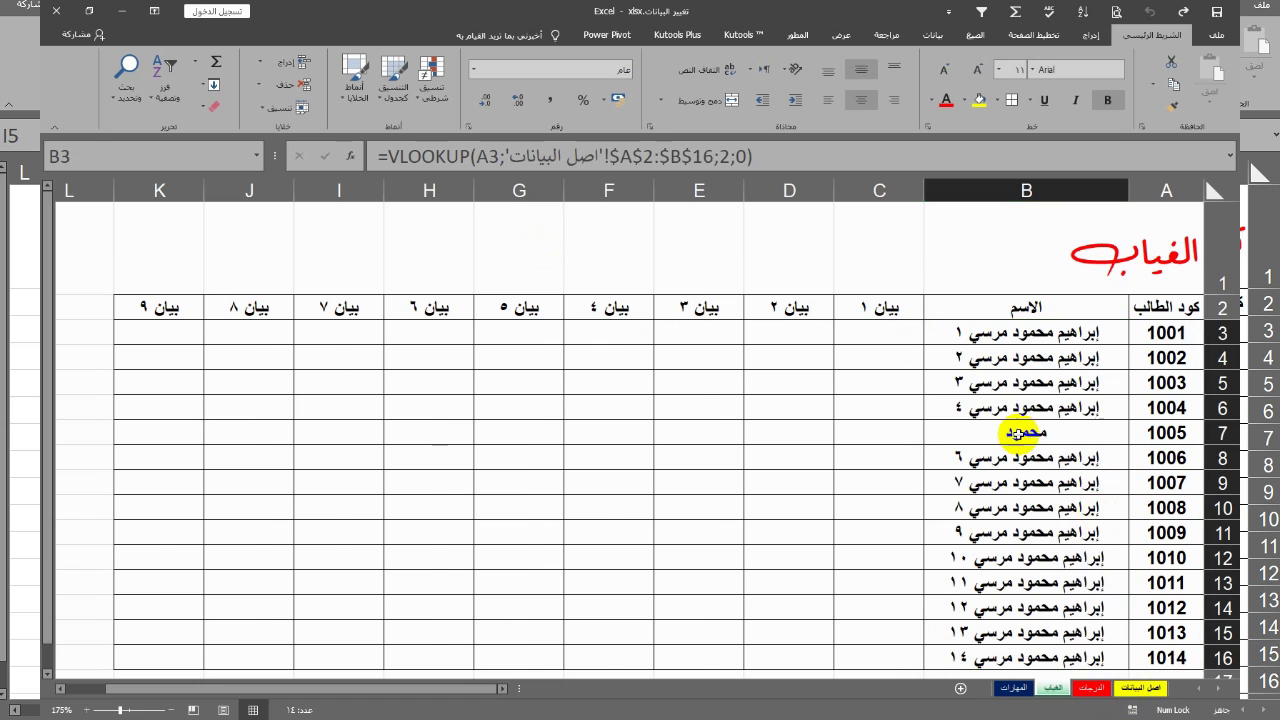
Replace student 1005's name in B7 of the اصل البيانات sheet with a new name
{"action": "left_click", "coordinate": [1035, 432]}
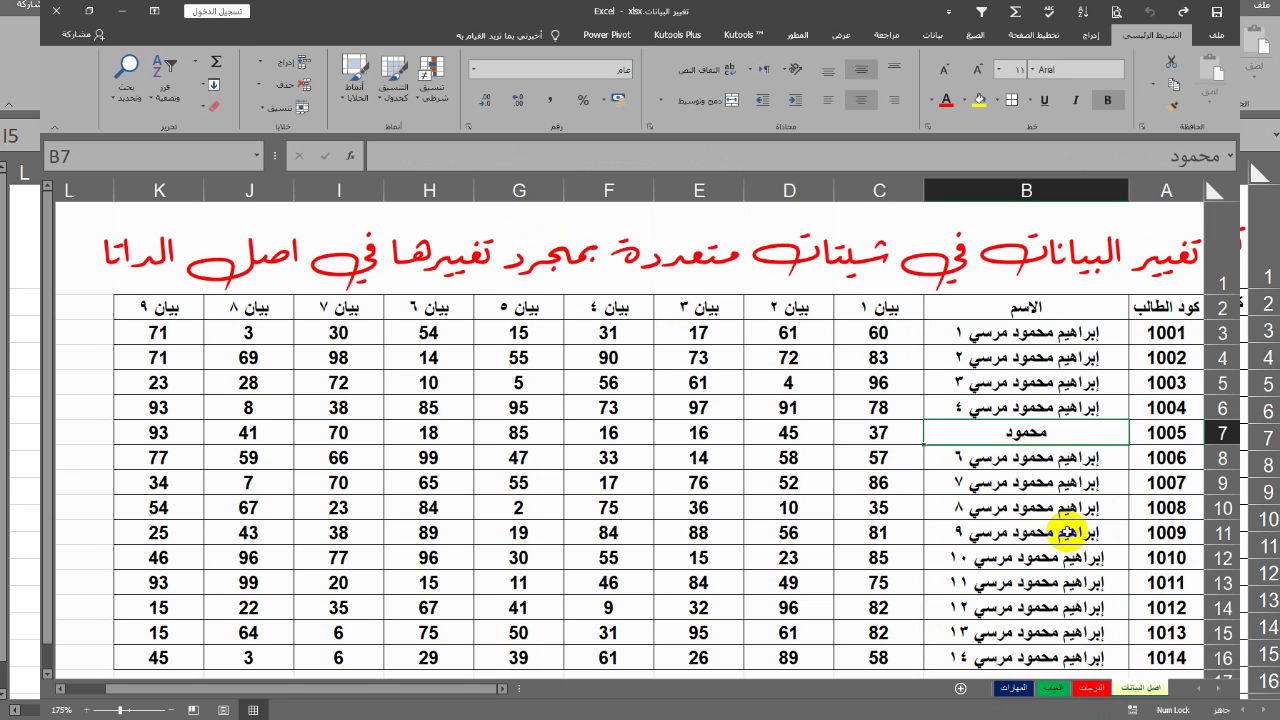
{"action": "type", "text": "sjld"}
{"action": "key", "text": "BackSpace"}
{"action": "key", "text": "BackSpace"}
{"action": "key", "text": "BackSpace"}
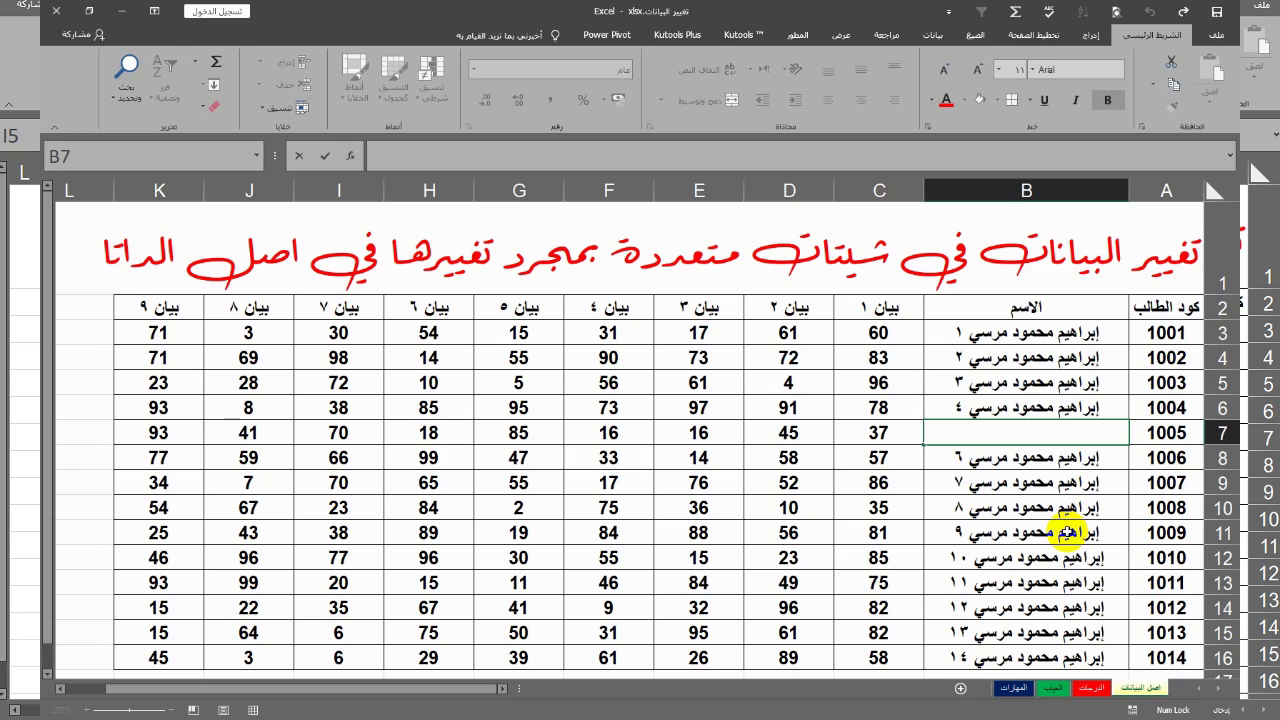
{"action": "key", "text": "BackSpace"}
{"action": "type", "text": "سلم"}
{"action": "type", "text": "ى"}
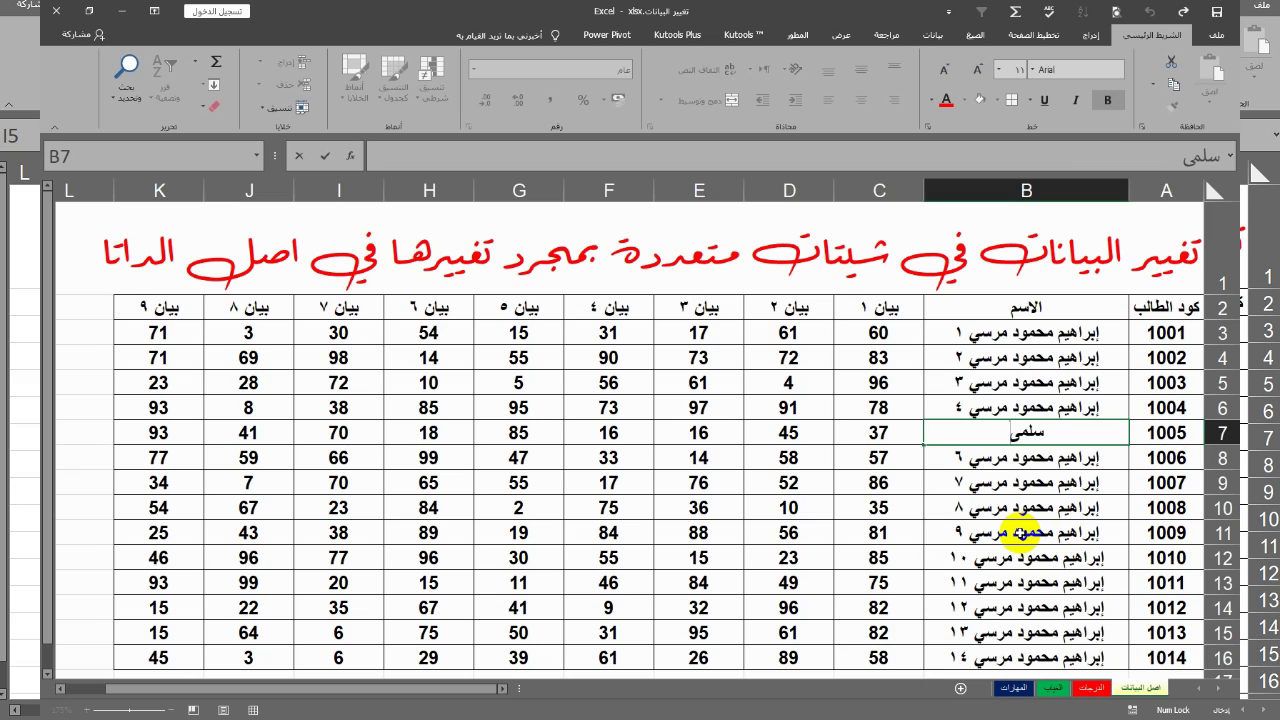
{"action": "key", "text": "Return"}
{"action": "left_click", "coordinate": [1015, 511]}
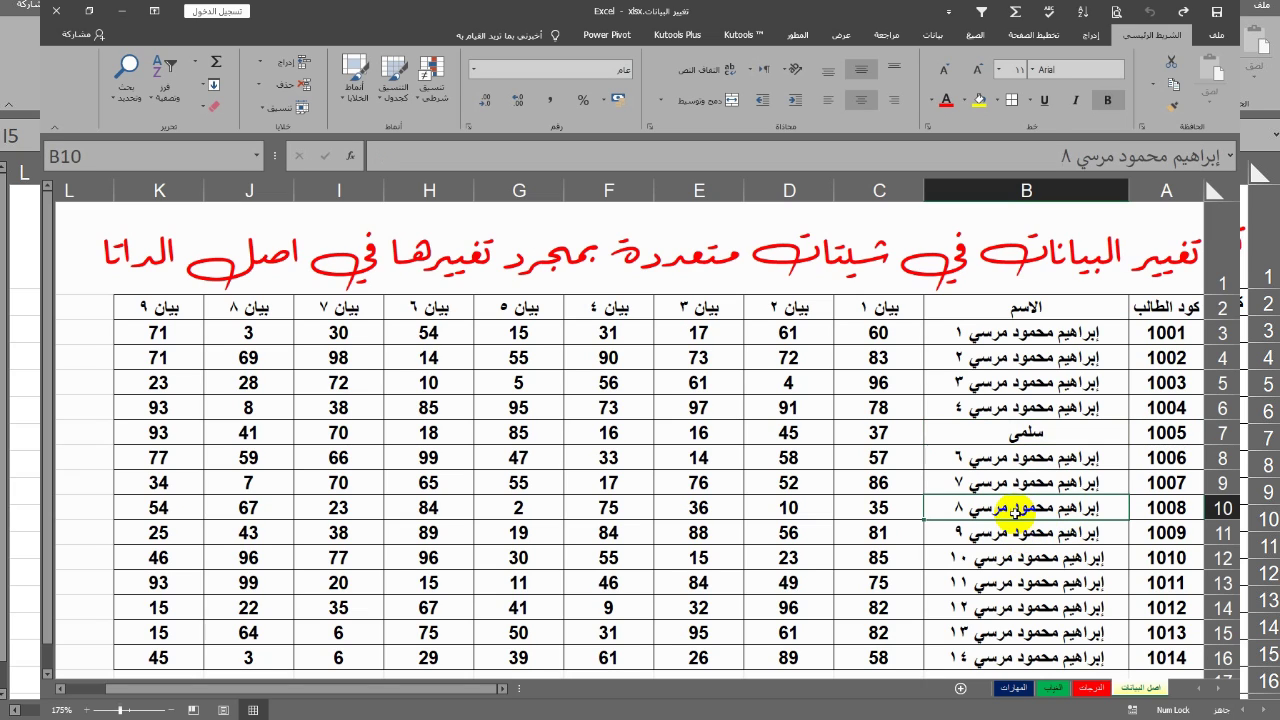
Verify the grades, absence and skills sheets all show student 1005's new name
{"action": "left_click", "coordinate": [1087, 690]}
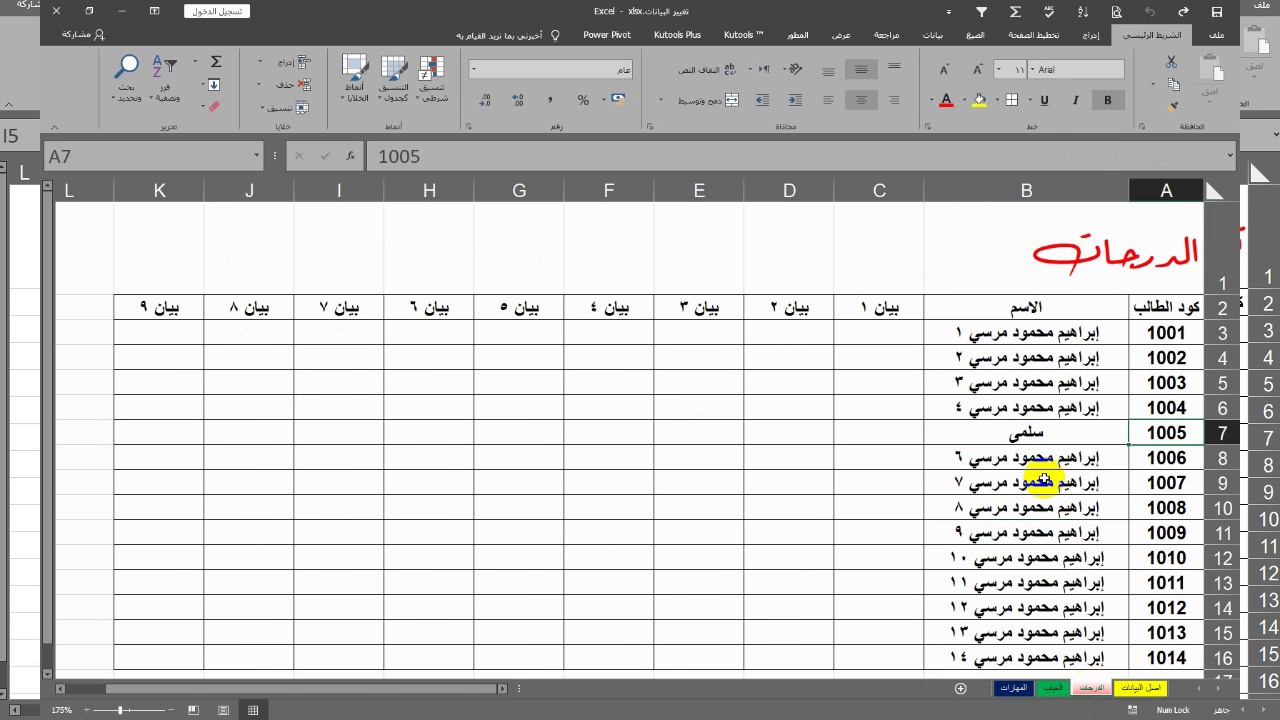
{"action": "left_click", "coordinate": [1063, 460]}
{"action": "key", "text": "Up"}
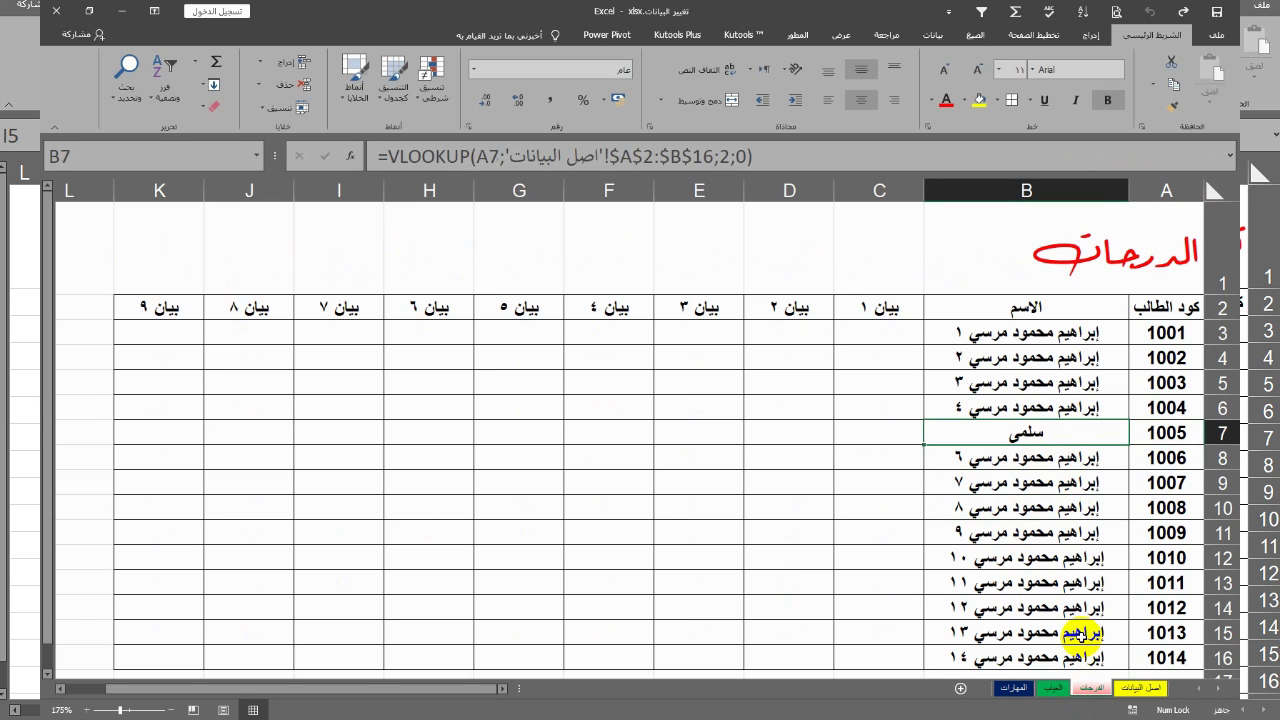
{"action": "key", "text": "ctrl+Page_Down"}
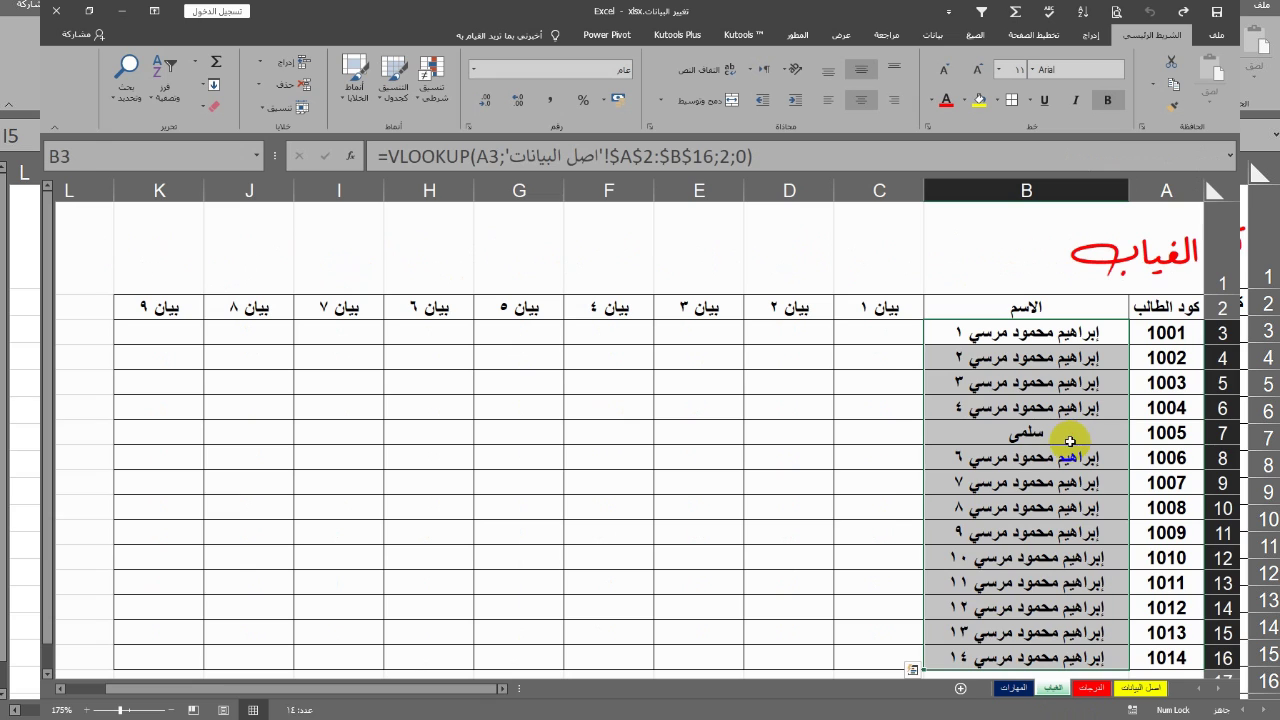
{"action": "left_click", "coordinate": [1071, 440]}
{"action": "key", "text": "ctrl+Page_Down"}
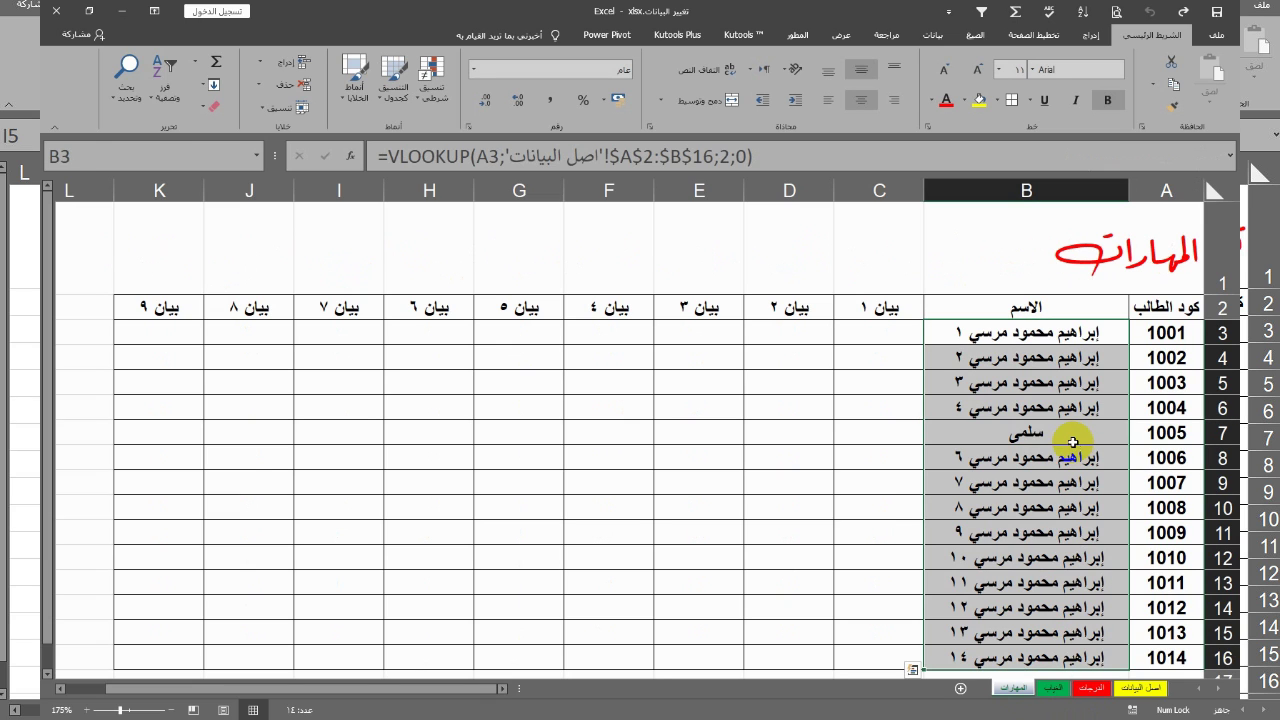
{"action": "left_click", "coordinate": [1064, 437]}
{"action": "left_click", "coordinate": [1036, 514]}
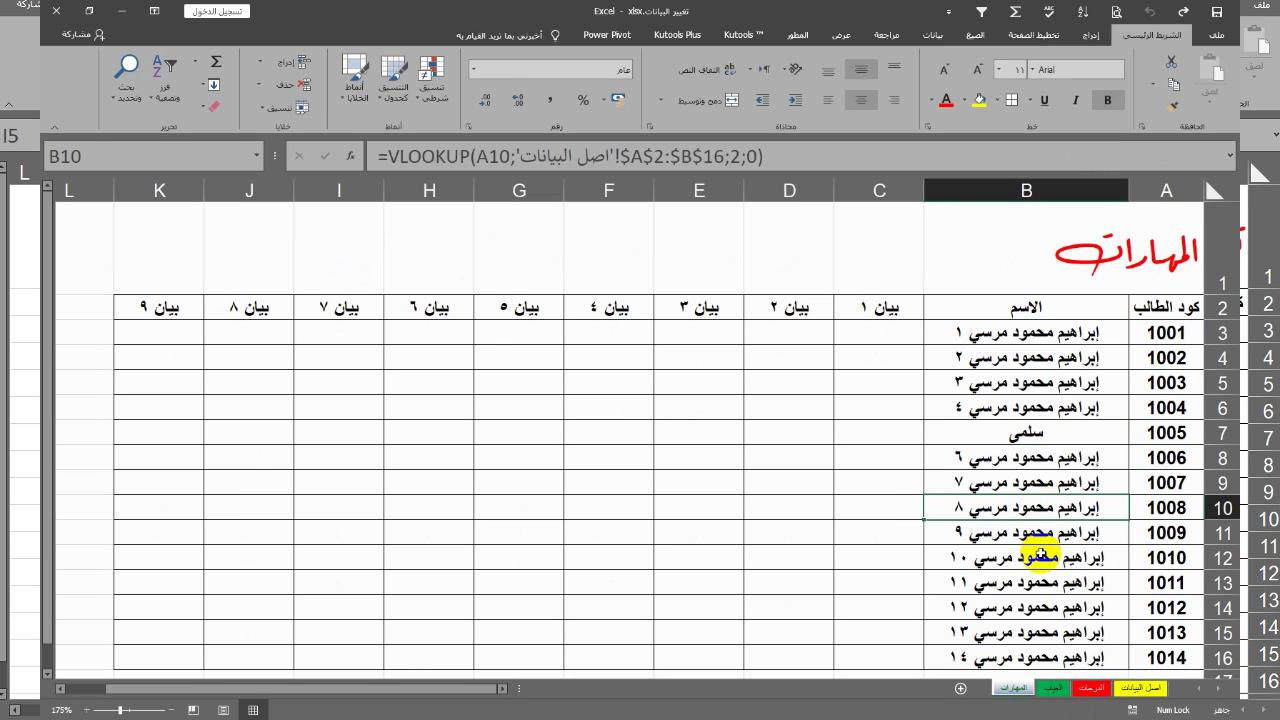
{"action": "left_click", "coordinate": [1133, 689]}
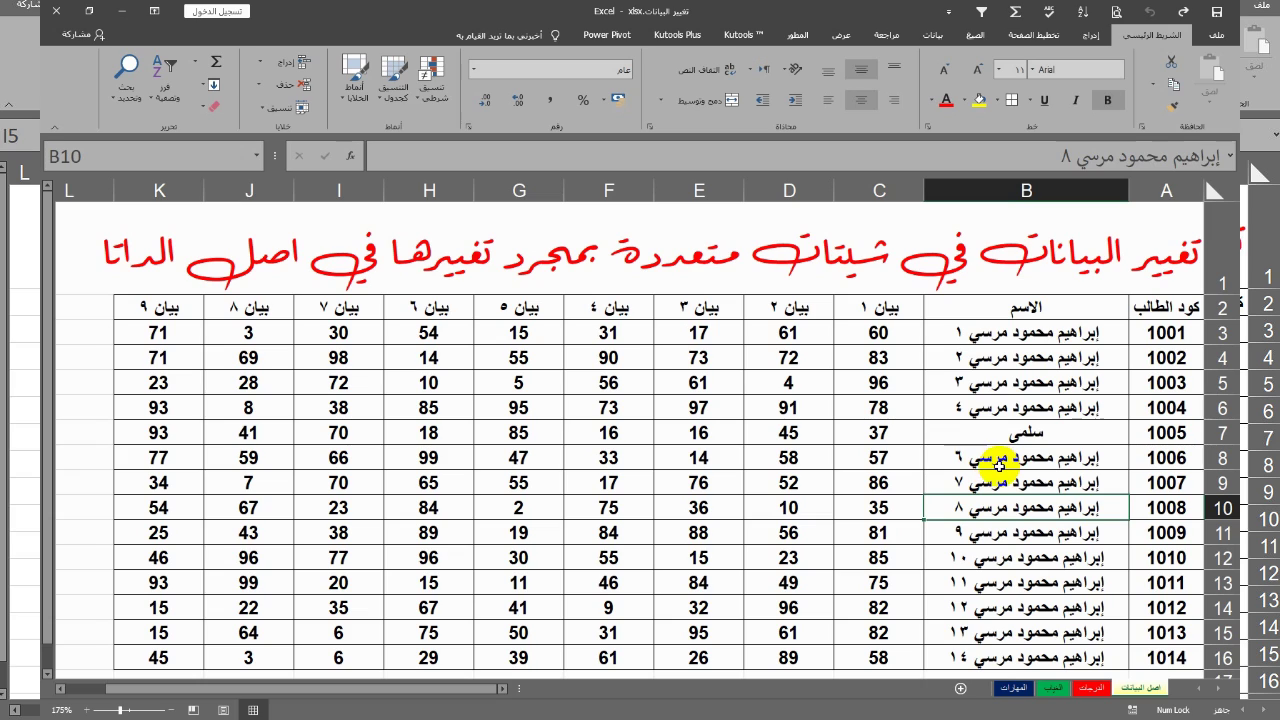